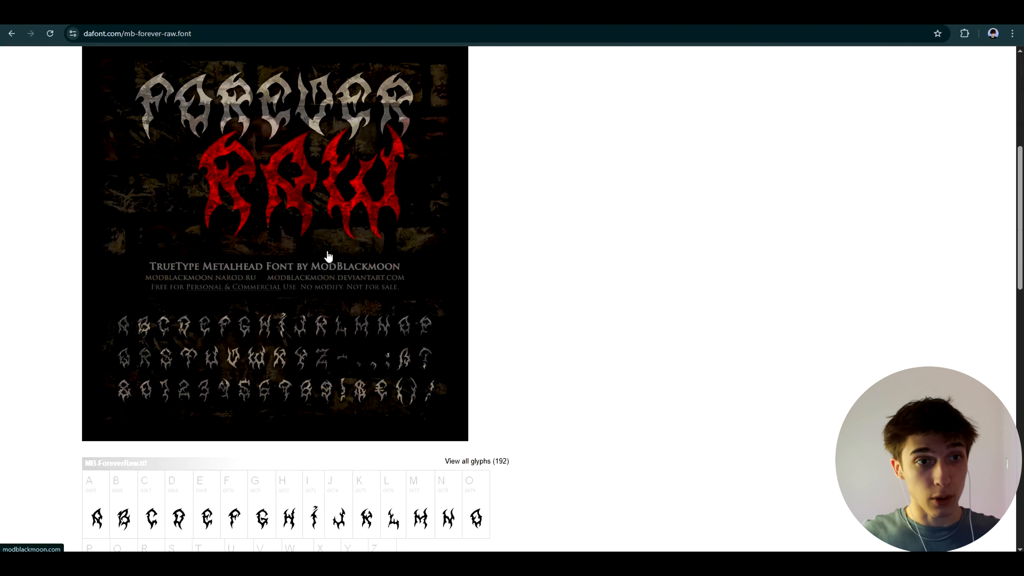
# - Try the MB Forever Raw font on the METAL text layer
pyautogui.scroll(4, 304, 268)
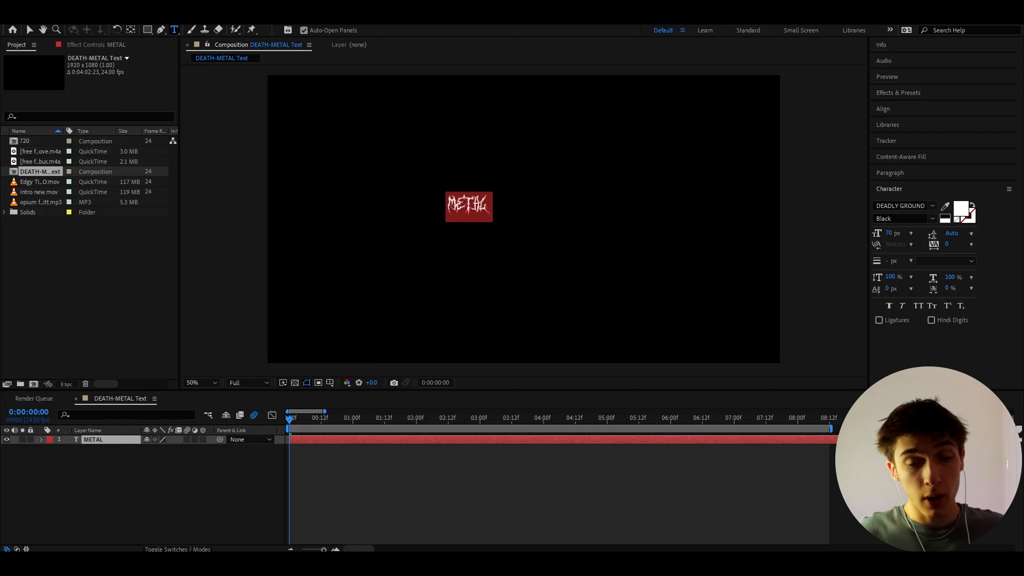
pyautogui.click(894, 202)
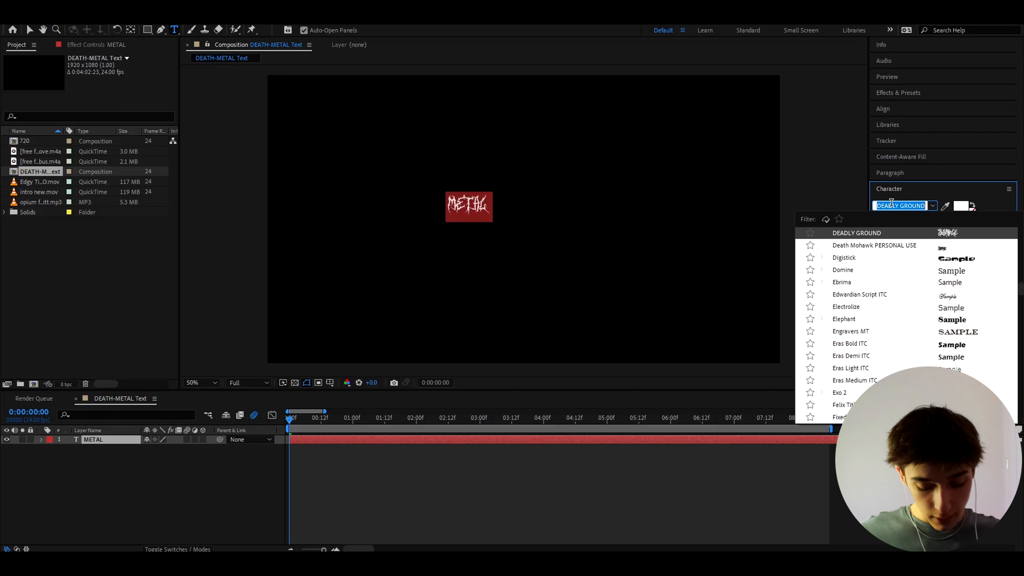
pyautogui.write('mb for')
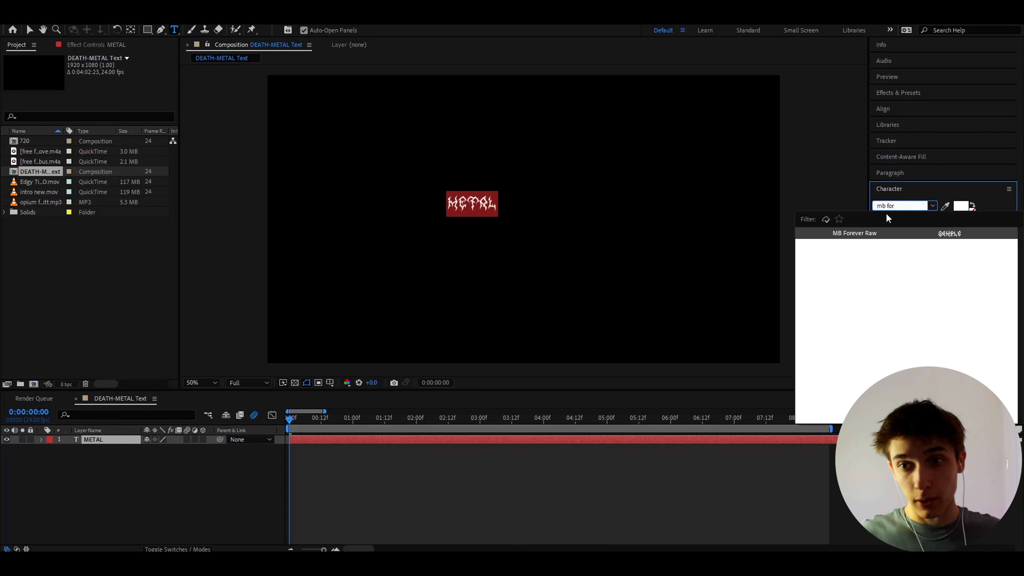
pyautogui.press('Return')
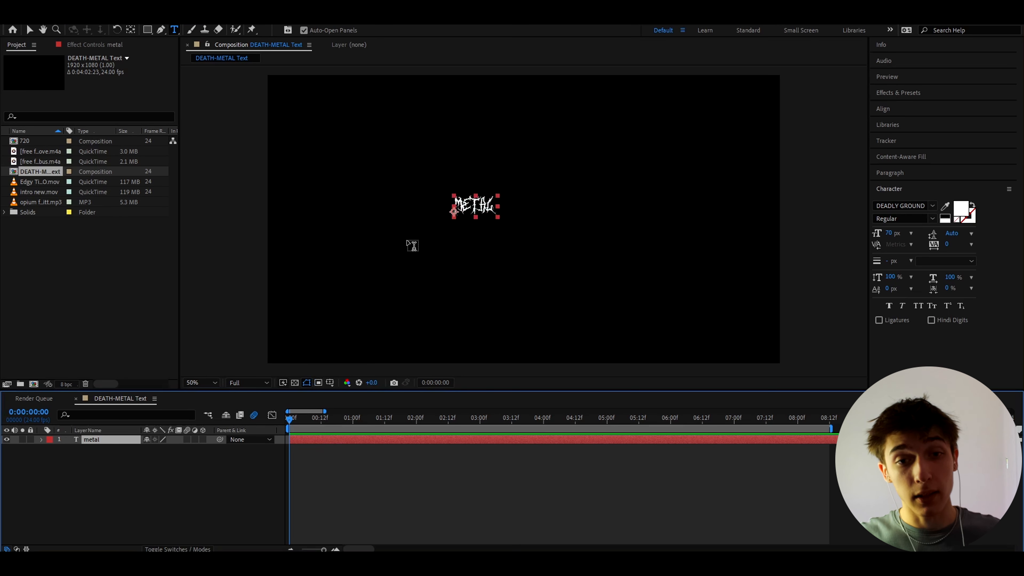
# - Centre the metal text layer horizontally and vertically in the composition
pyautogui.press('v')
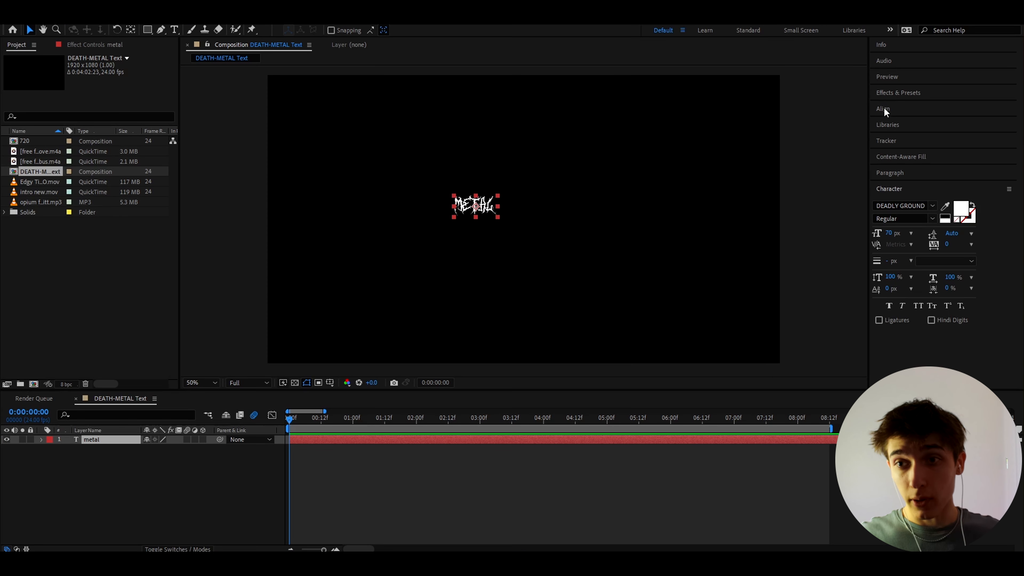
pyautogui.click(883, 108)
pyautogui.click(898, 136)
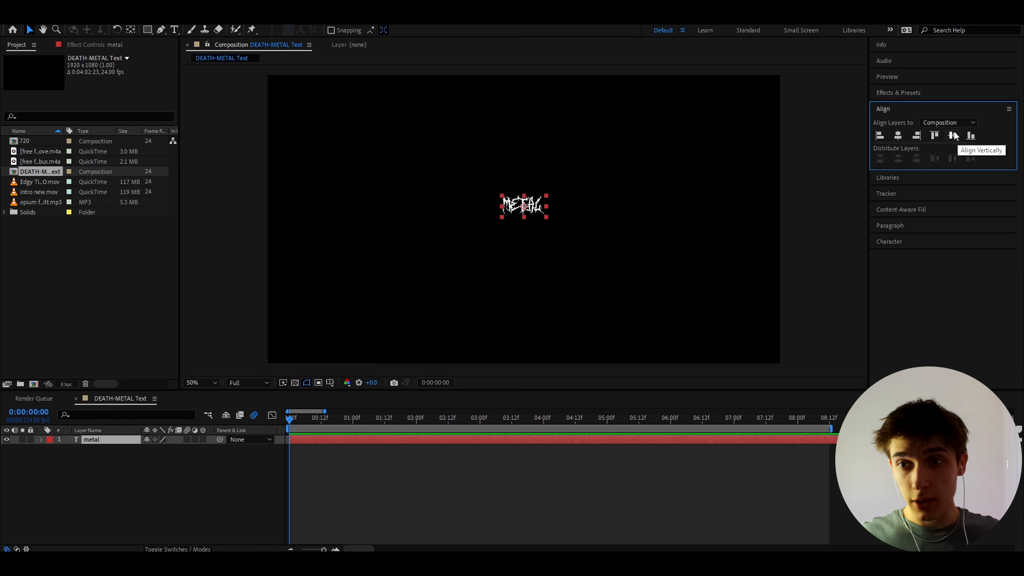
pyautogui.click(952, 136)
# - Scale the metal text layer up to 790%
pyautogui.click(307, 443)
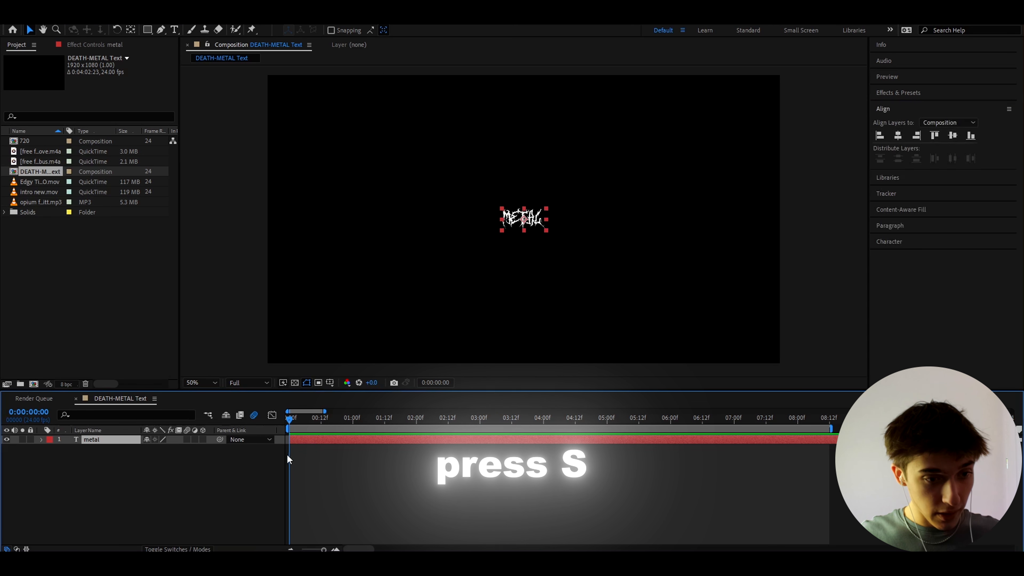
pyautogui.press('s')
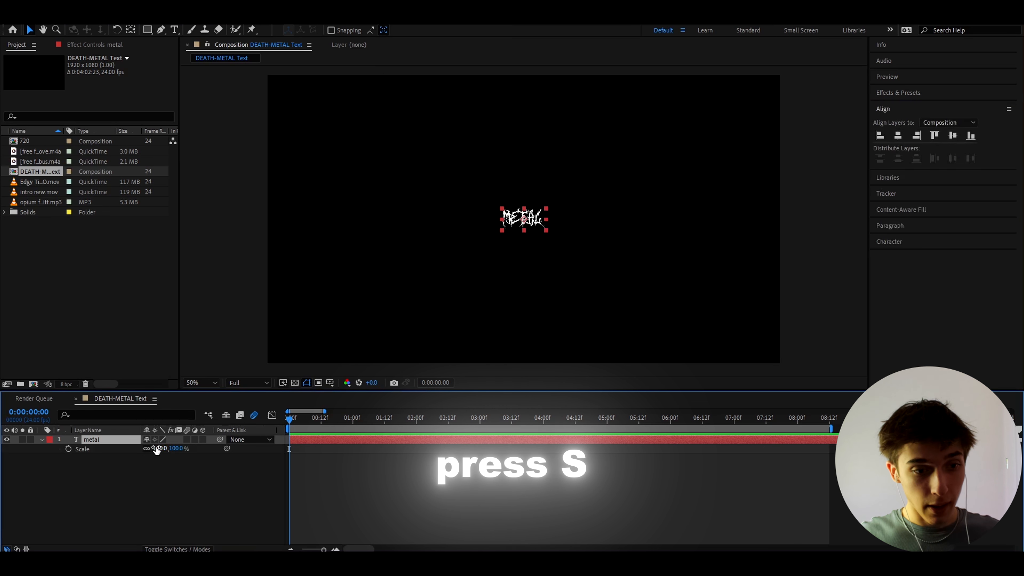
pyautogui.moveTo(154, 450); pyautogui.dragTo(257, 440)
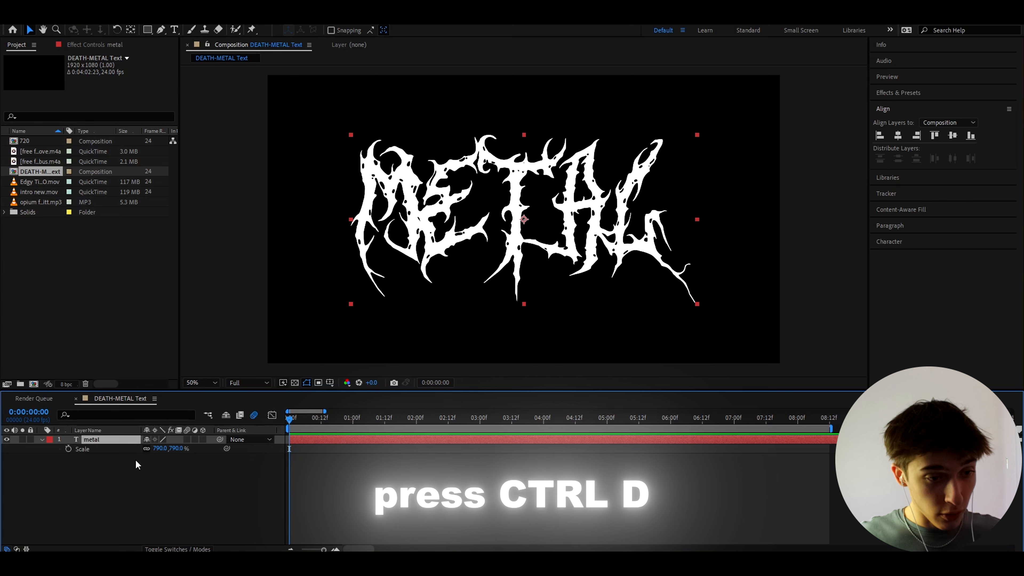
# - Duplicate the metal text layer, rename the copy "duplication" and hide it
pyautogui.hotkey('ctrl', 'd')
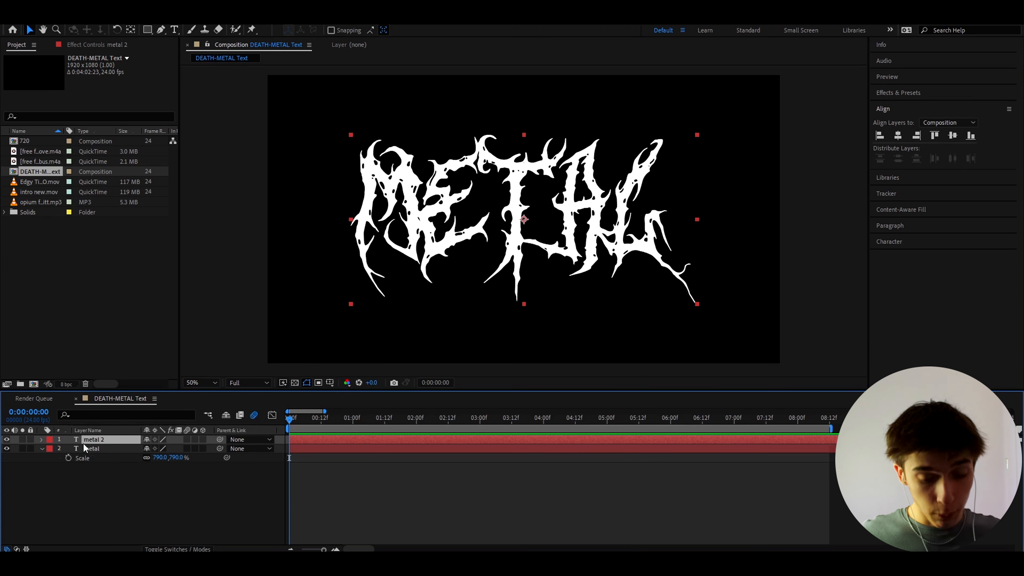
pyautogui.press('Return')
pyautogui.write('duplic')
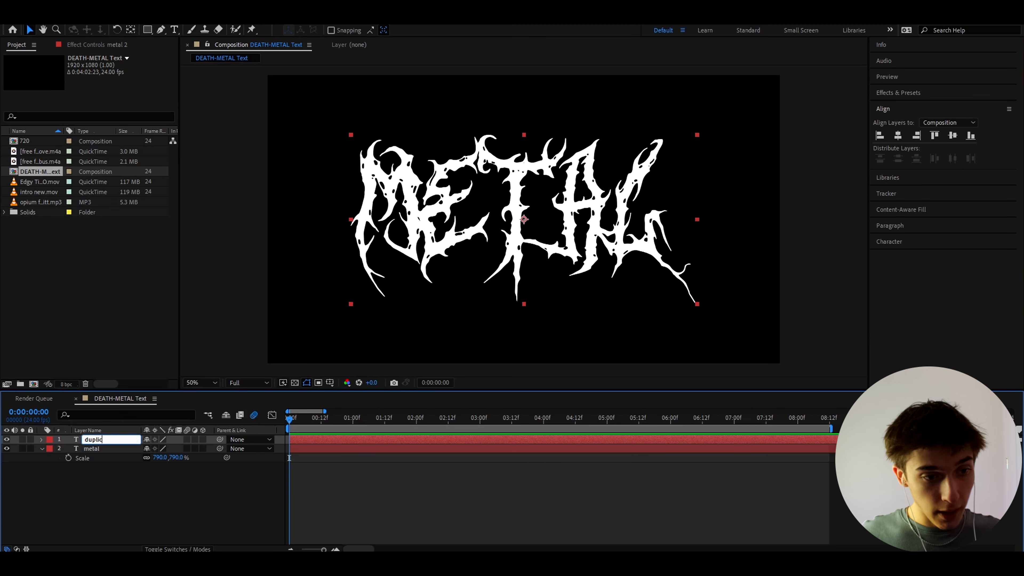
pyautogui.write('ation')
pyautogui.press('Return')
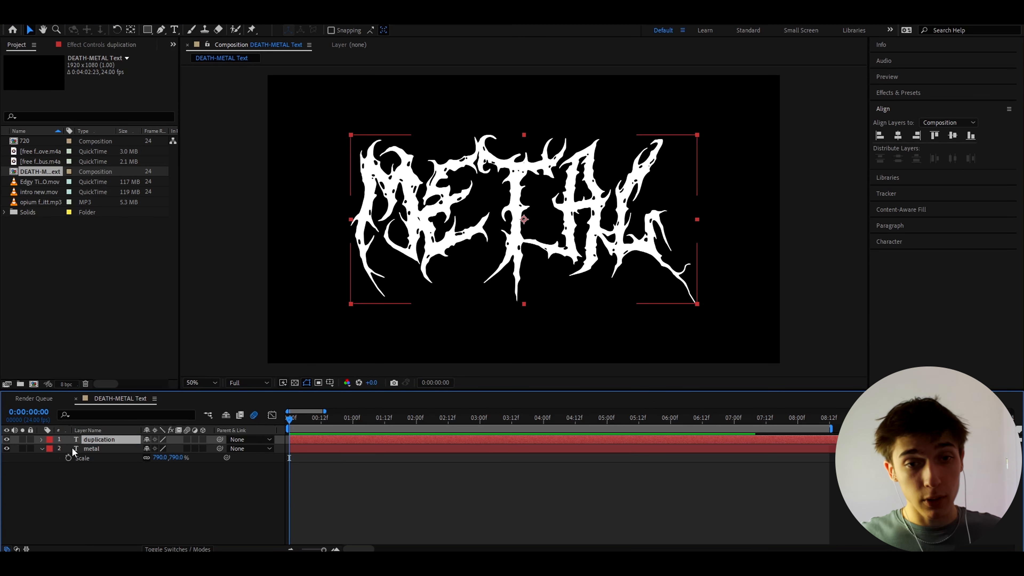
pyautogui.click(6, 440)
# - Apply the Exposure effect to the metal layer and set its master exposure to 1.33
pyautogui.click(98, 448)
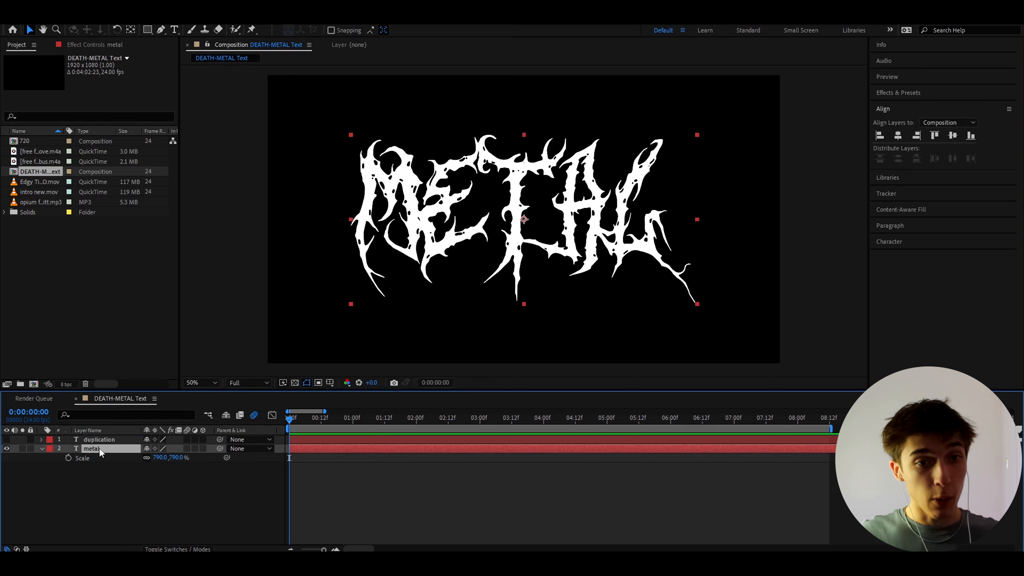
pyautogui.hotkey('ctrl', 'space')
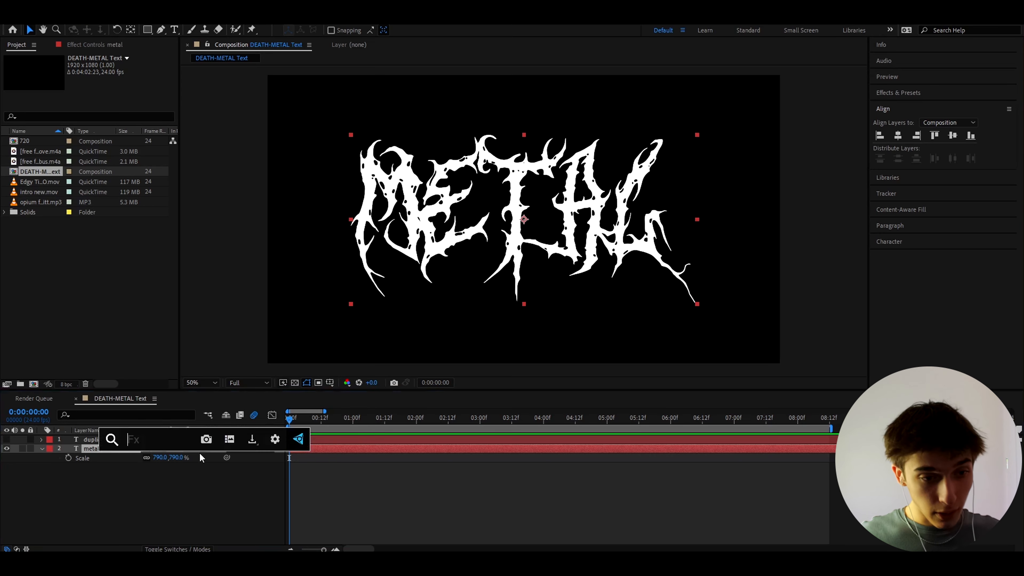
pyautogui.write('expos')
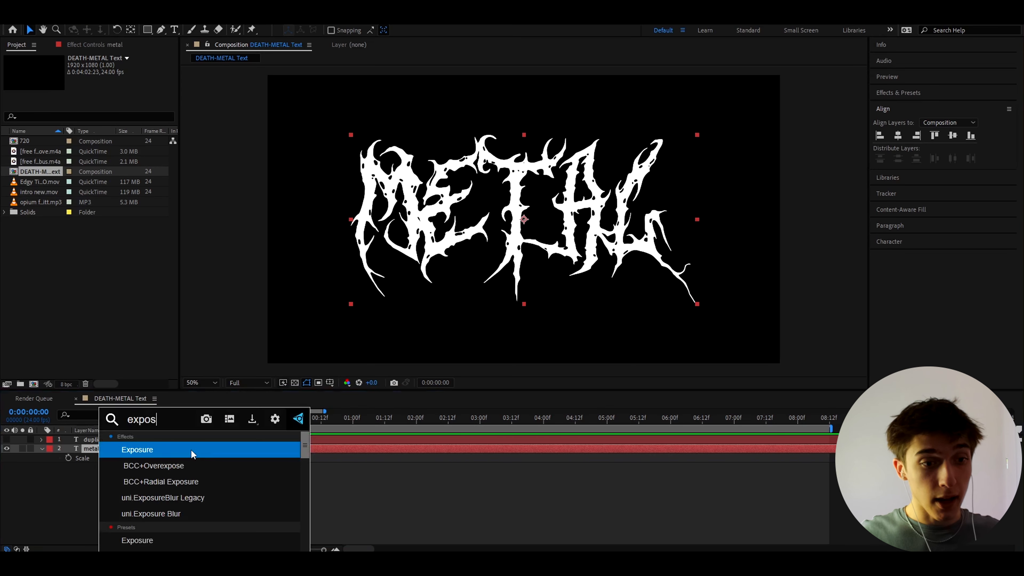
pyautogui.press('Return')
pyautogui.click(104, 94)
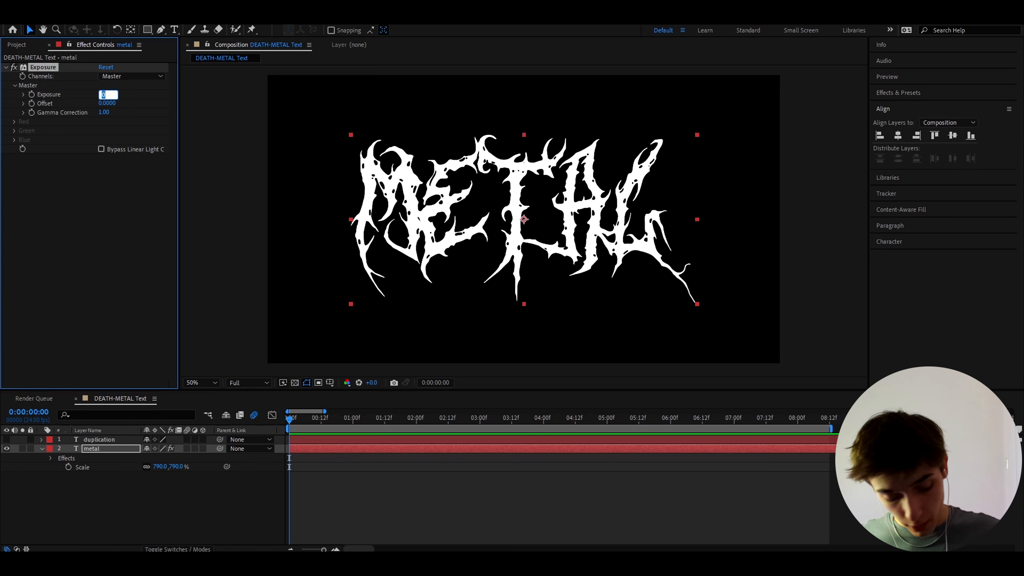
pyautogui.write('1.33')
pyautogui.press('Return')
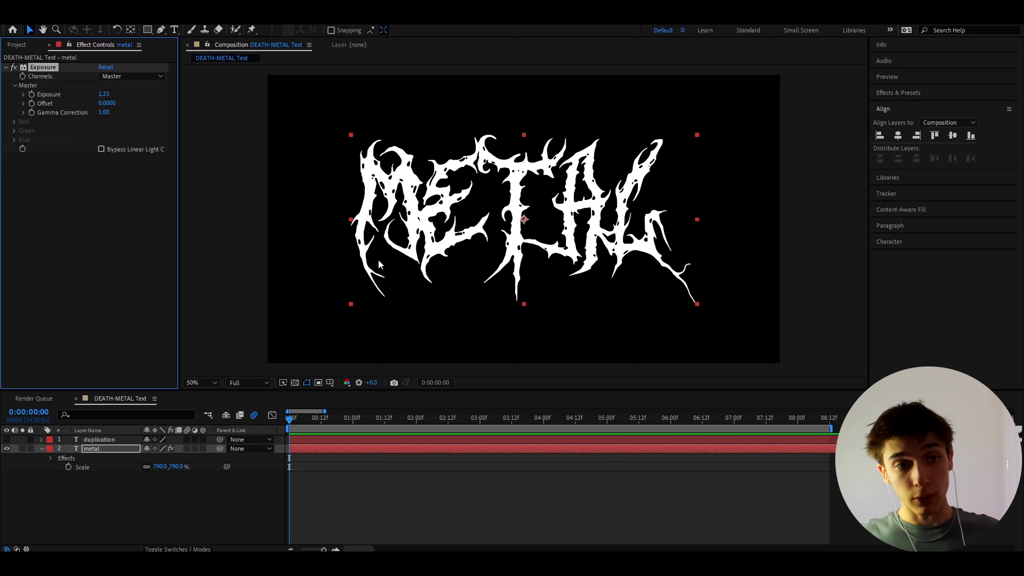
# - Add the S_Tint effect to the metal layer and start keyframing Tint Lights in white at frame 0
pyautogui.hotkey('ctrl', 'space')
pyautogui.write('s_tint')
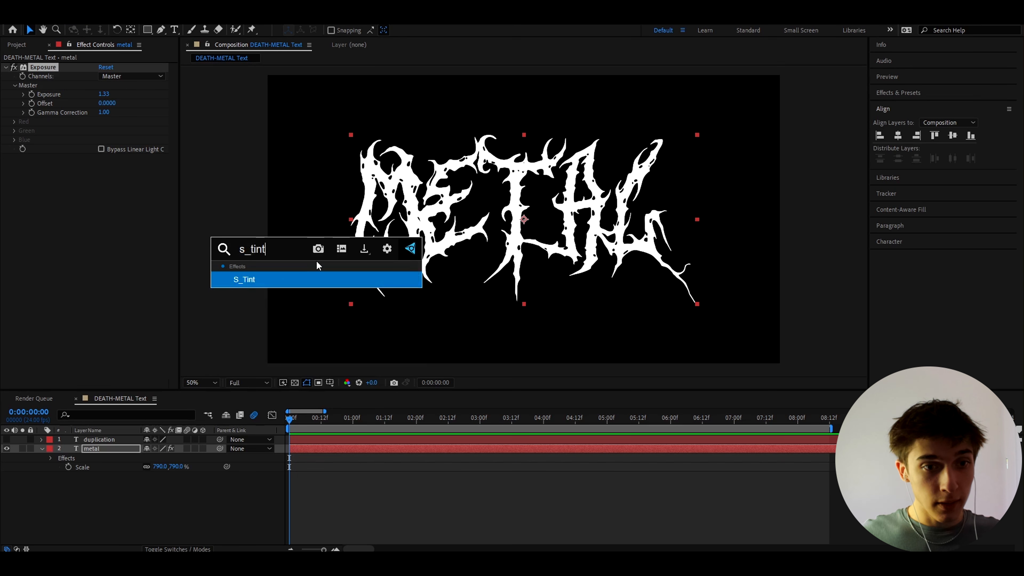
pyautogui.press('Return')
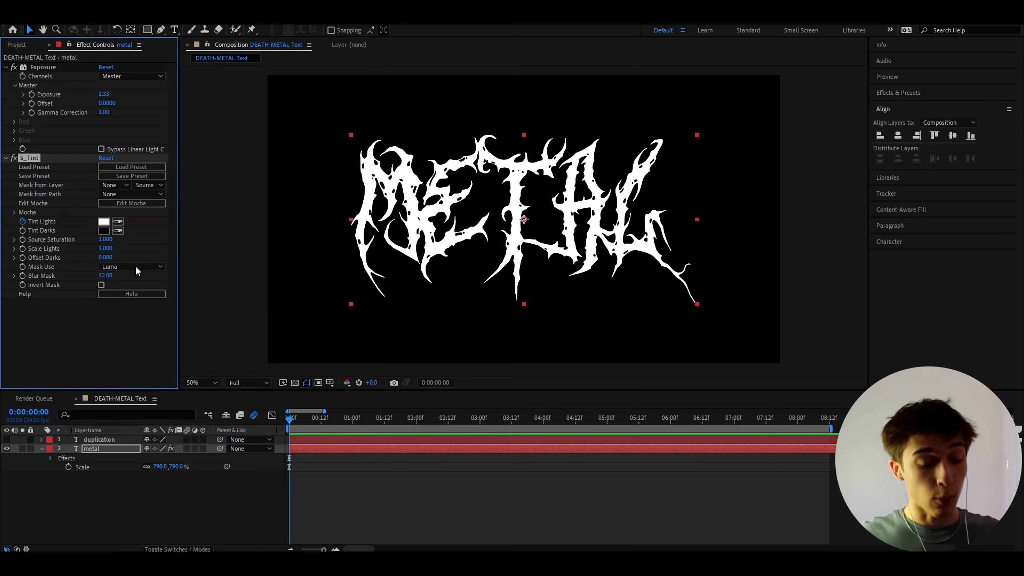
# - Keyframe S_Tint's Tint Lights to blue (1E00FF) at frame 1
pyautogui.scroll(5, 292, 419)
pyautogui.moveTo(292, 419); pyautogui.dragTo(324, 415)
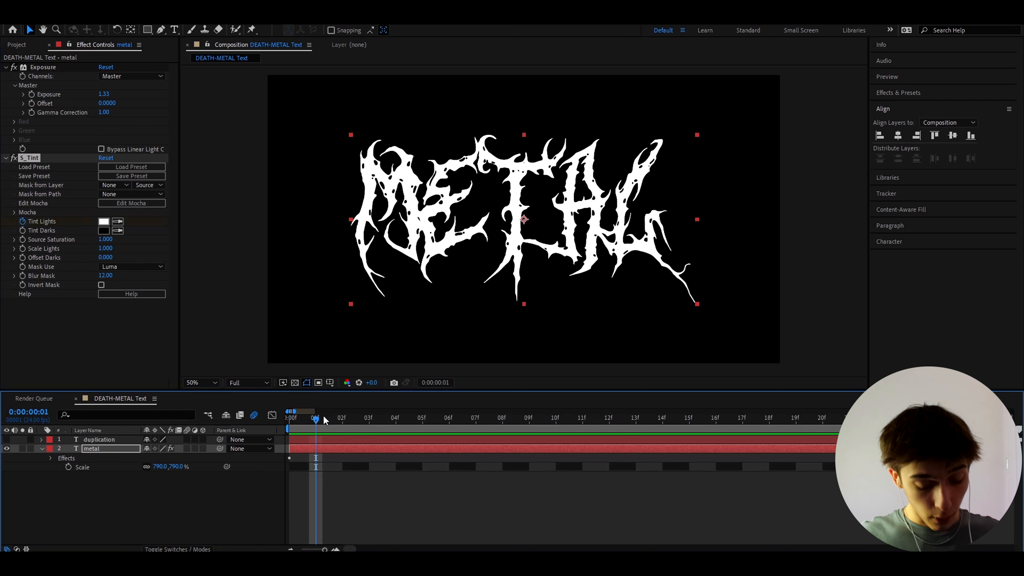
pyautogui.click(103, 221)
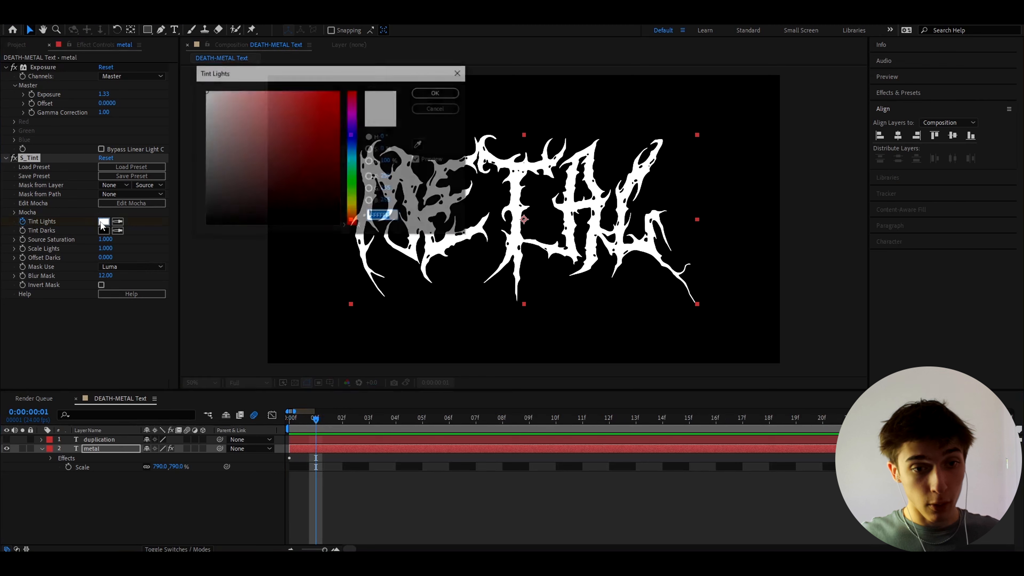
pyautogui.click(352, 133)
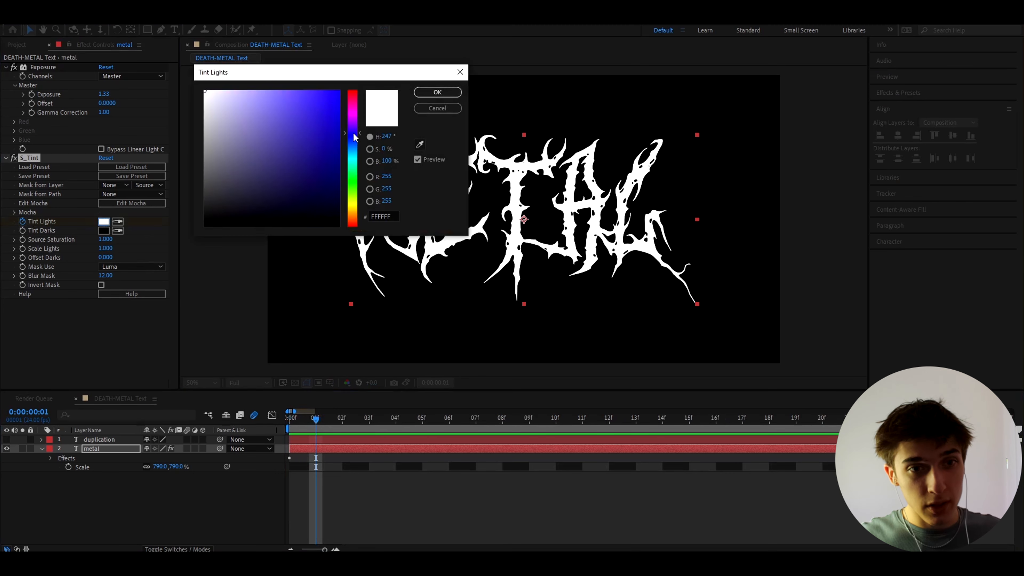
pyautogui.moveTo(337, 93); pyautogui.dragTo(348, 87)
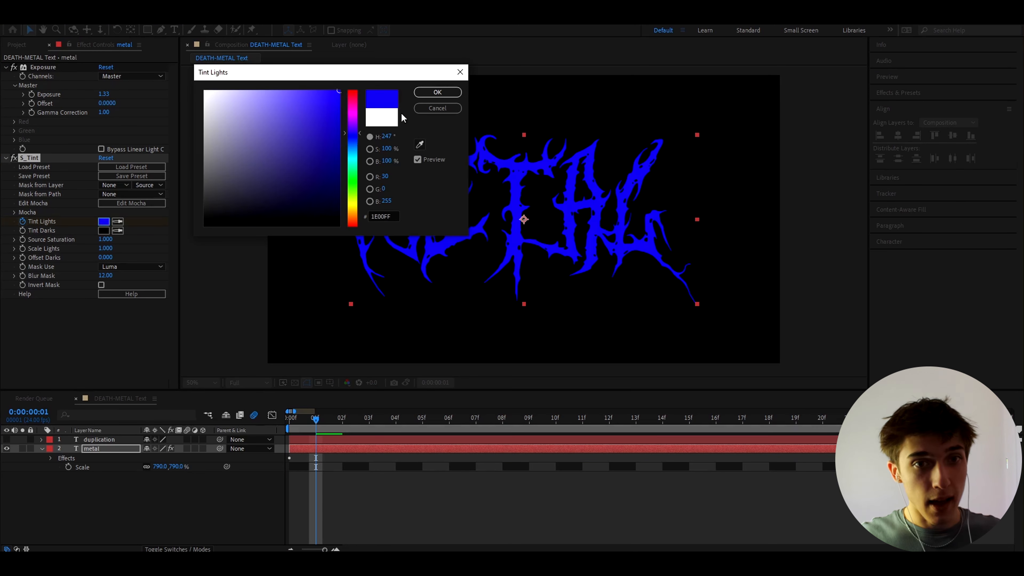
pyautogui.click(436, 93)
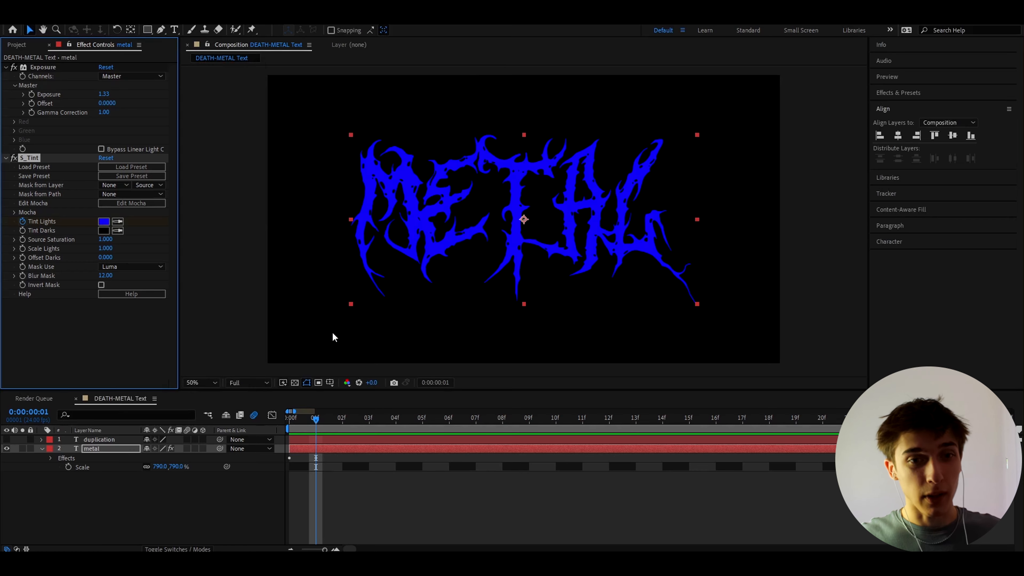
# - Reveal the metal layer's keyframes and add a white (FFFFFF) Tint Lights keyframe at frame 2
pyautogui.press('u')
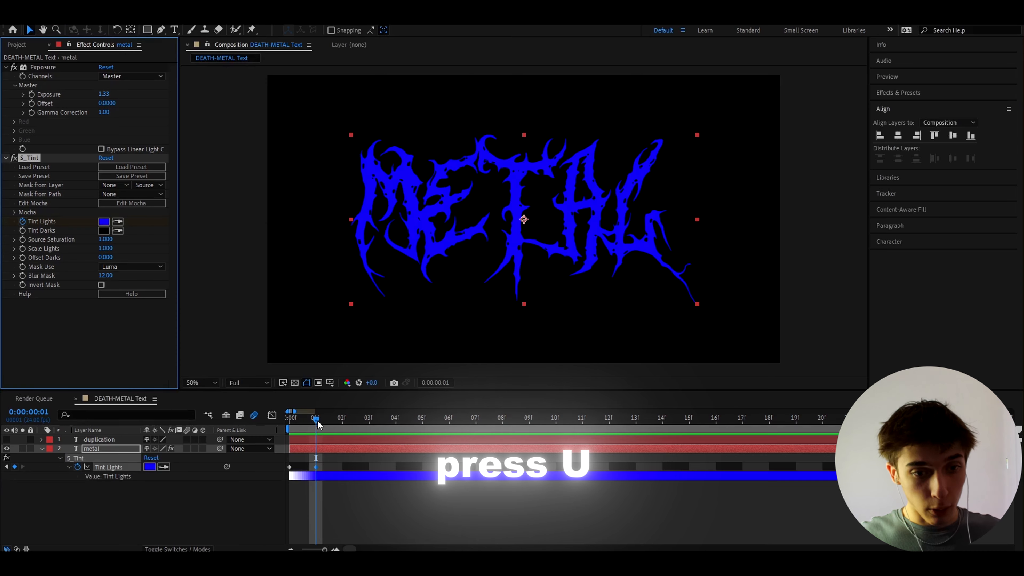
pyautogui.moveTo(317, 419); pyautogui.dragTo(334, 420)
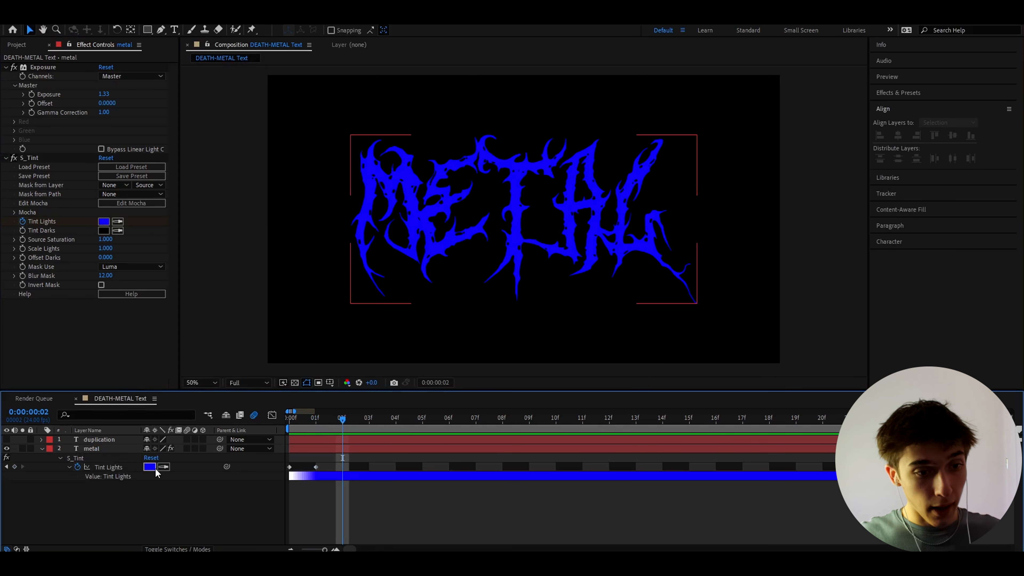
pyautogui.click(152, 467)
pyautogui.write('FFFFFF')
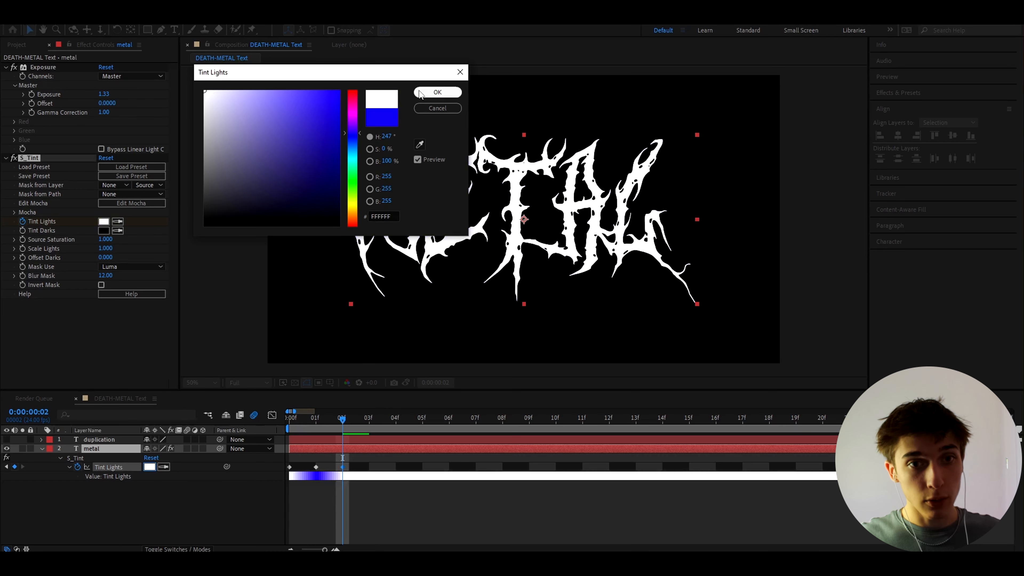
pyautogui.click(435, 92)
pyautogui.moveTo(342, 419)
pyautogui.mouseDown()
pyautogui.moveTo(289, 420)
pyautogui.moveTo(342, 421)
pyautogui.mouseUp()
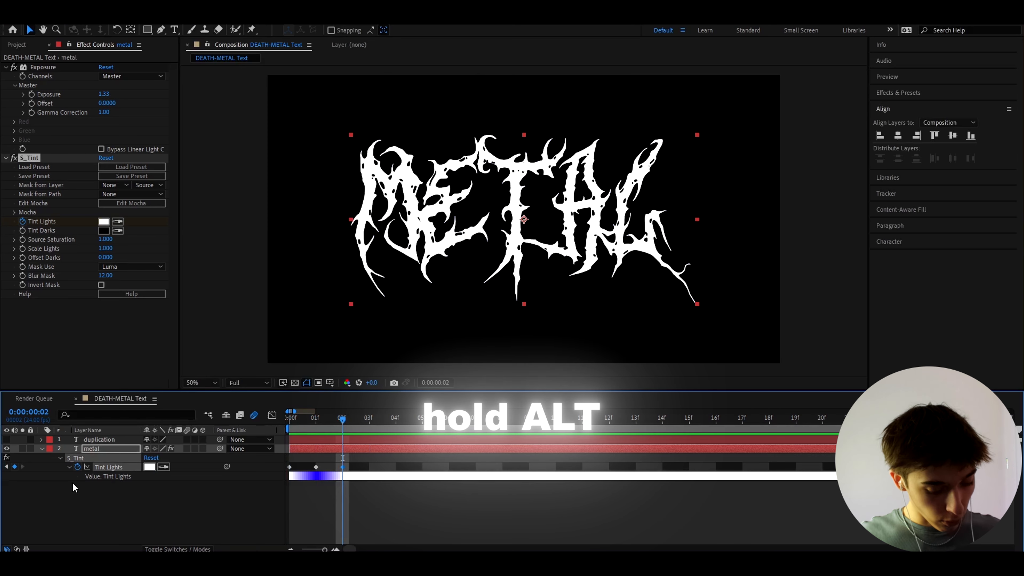
# - Add a loopOut() expression to Tint Lights so its colour keyframes repeat
pyautogui.keyDown('alt'); pyautogui.click(78, 467); pyautogui.keyUp('alt')
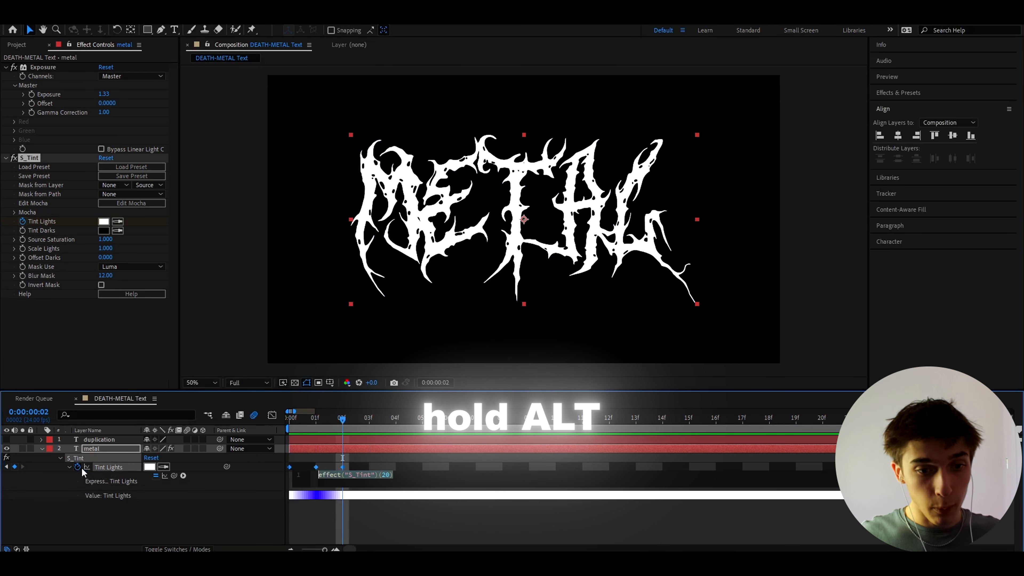
pyautogui.write('loop')
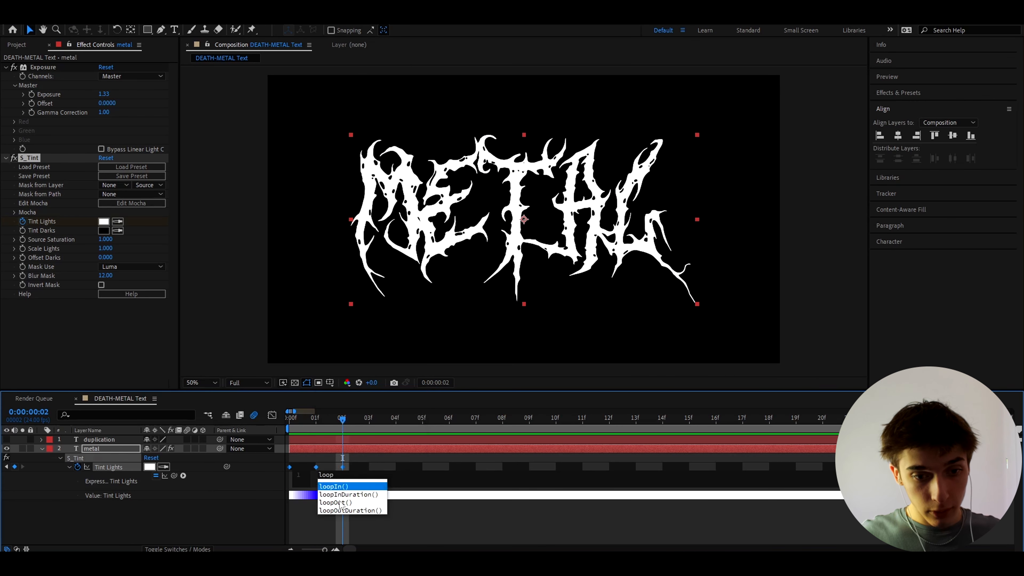
pyautogui.click(341, 503)
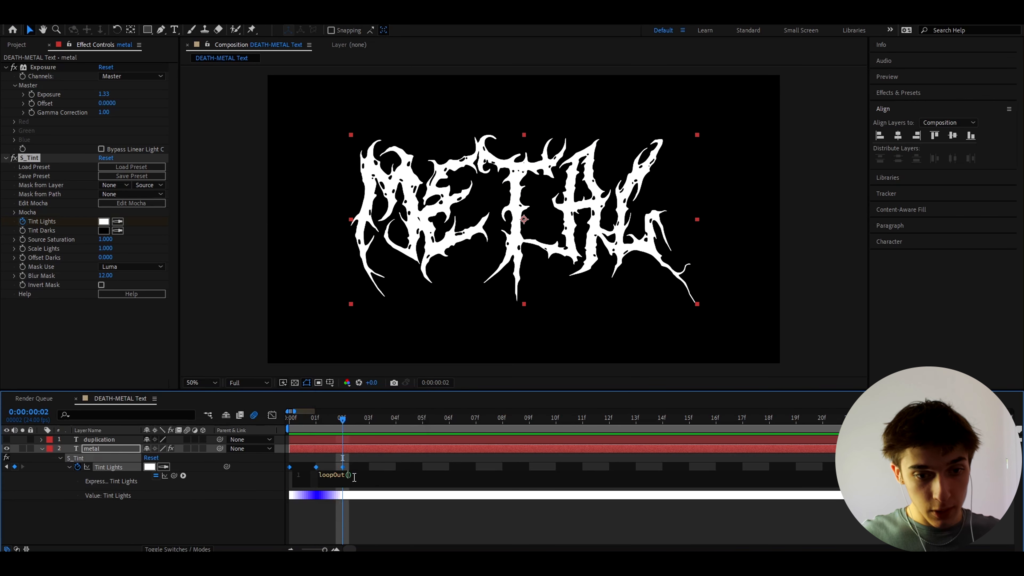
pyautogui.scroll(-5, 386, 459)
pyautogui.click(386, 459)
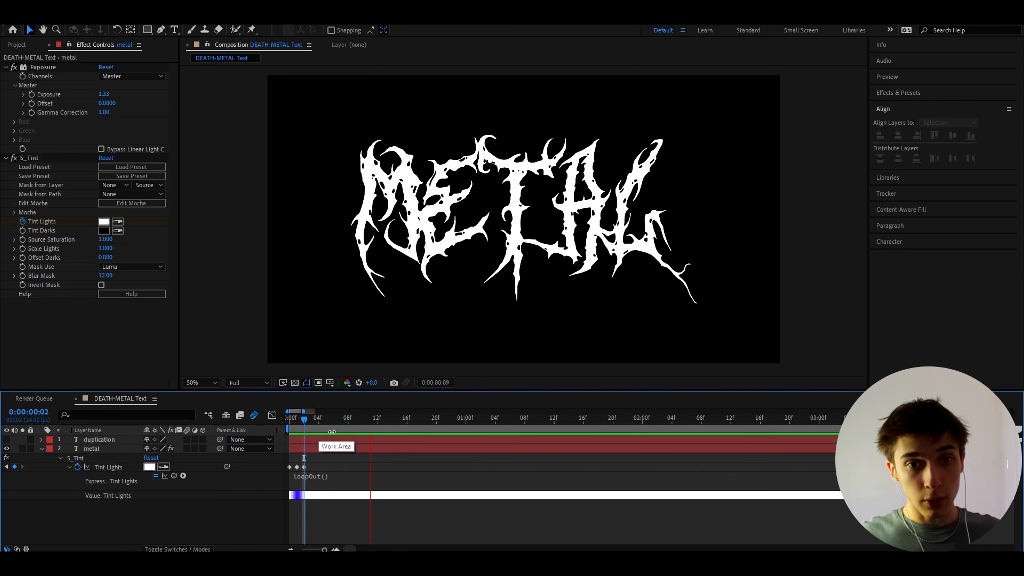
# - Apply the S_TVDamage effect to the metal layer
pyautogui.hotkey('ctrl', 'space')
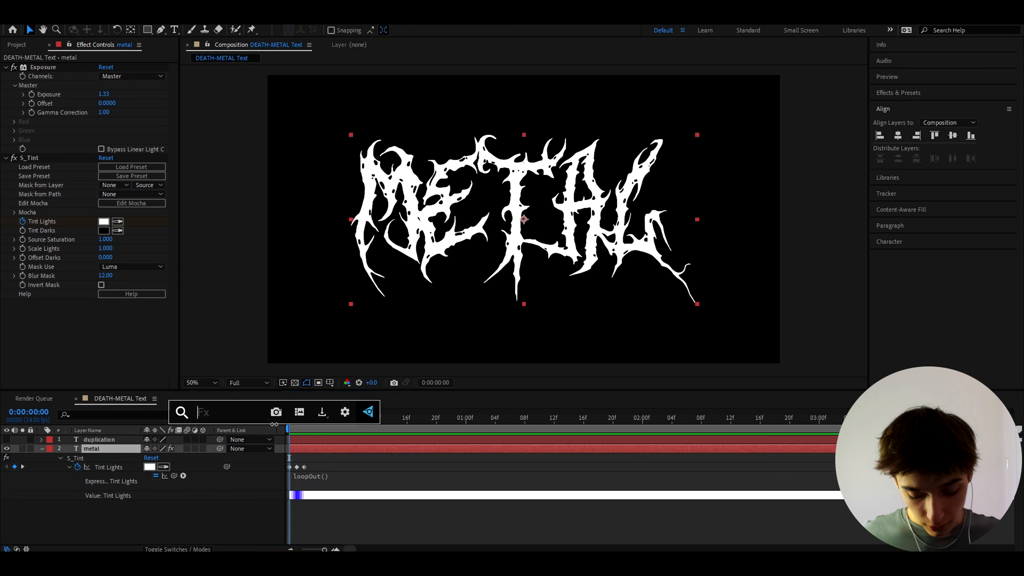
pyautogui.write('s_tvdama')
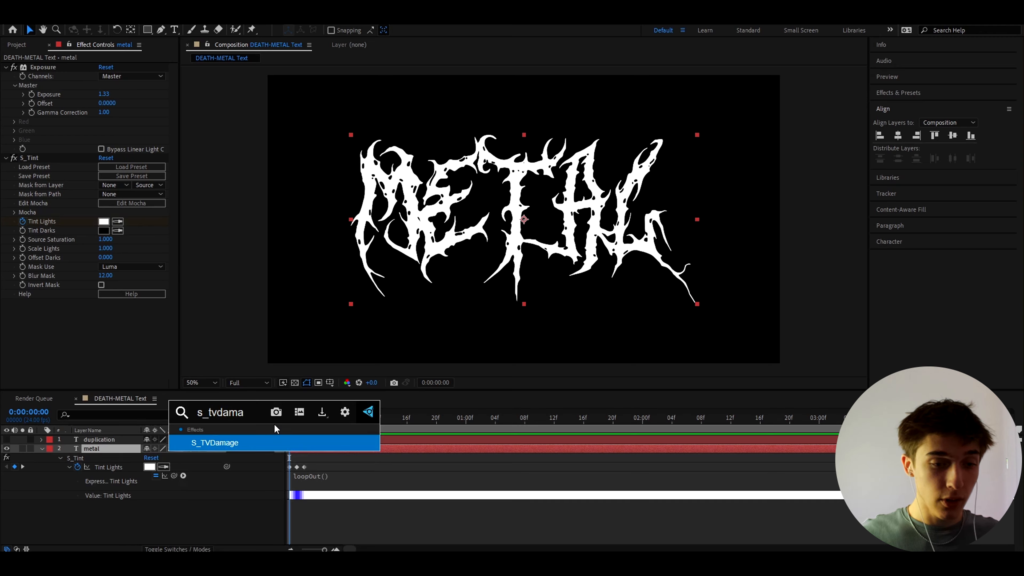
pyautogui.press('Return')
pyautogui.scroll(4, 67, 208)
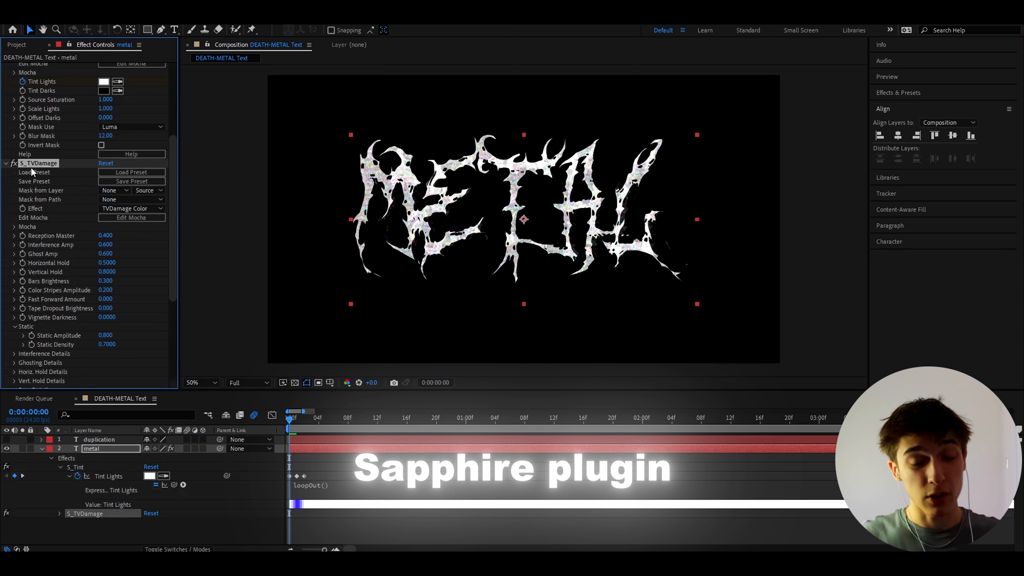
# - Apply the Glow effect to the metal layer and collapse the S_TVDamage settings
pyautogui.hotkey('ctrl', 'space')
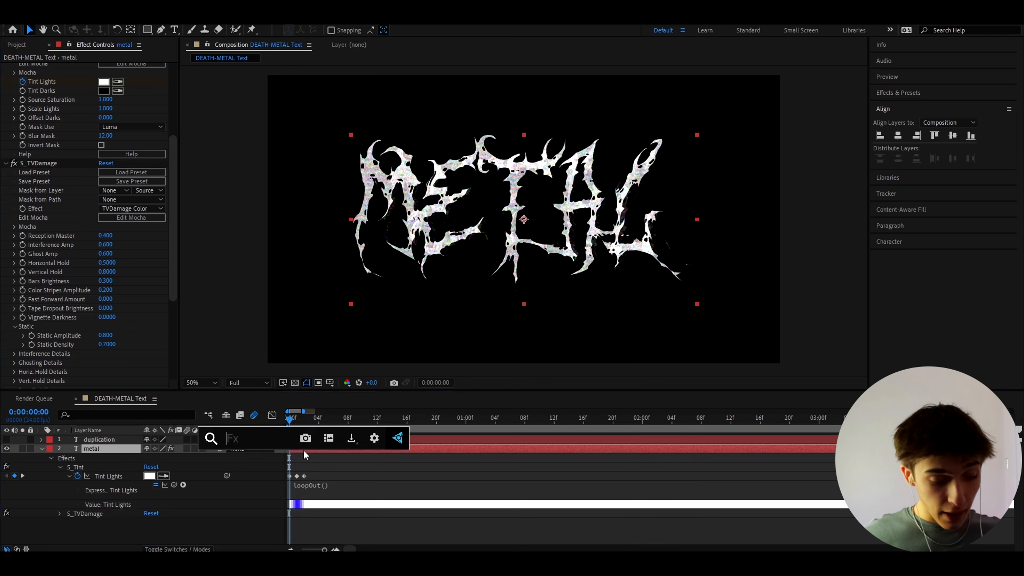
pyautogui.write('glow')
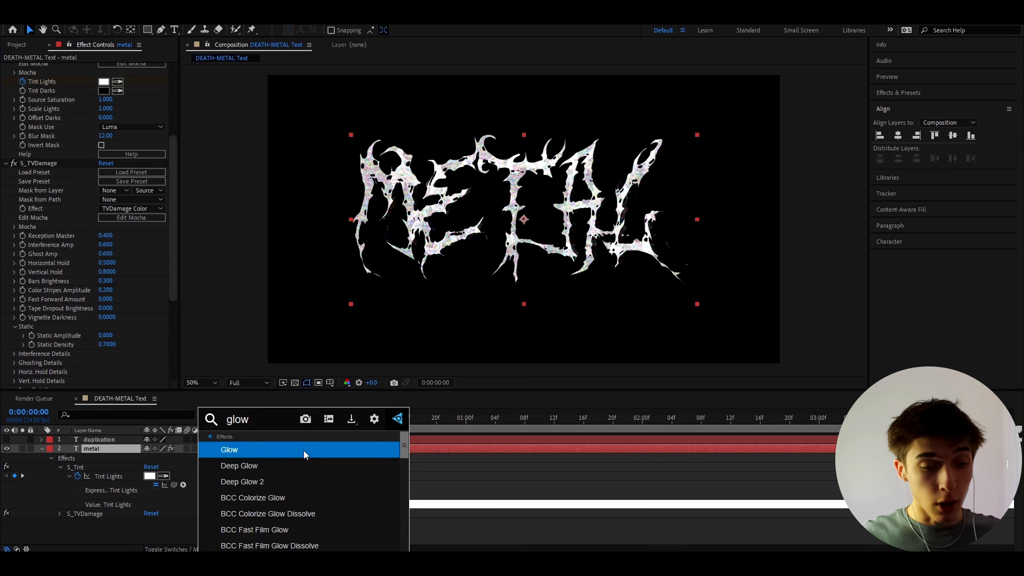
pyautogui.press('Return')
pyautogui.scroll(15, 107, 299)
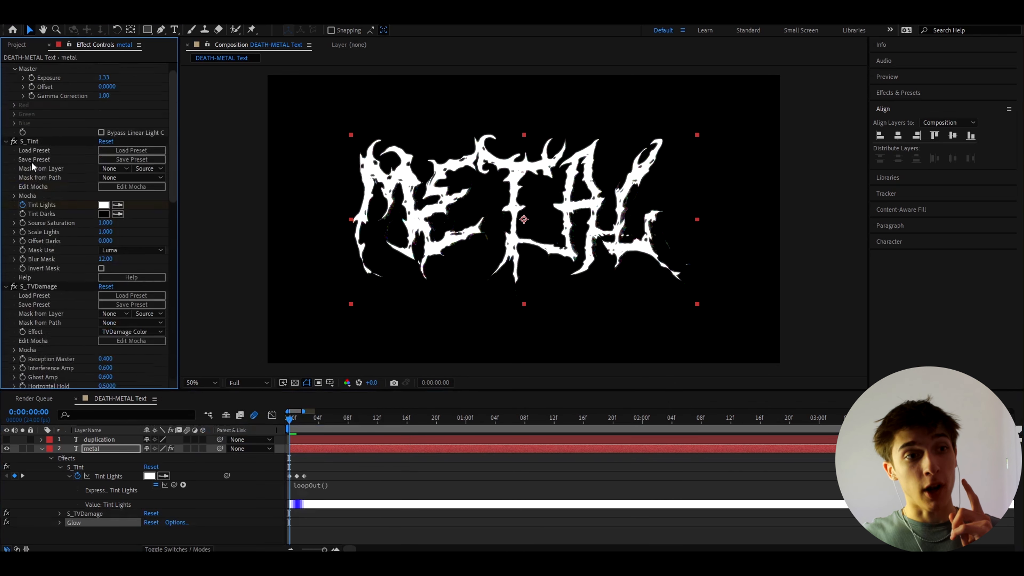
pyautogui.click(6, 286)
pyautogui.scroll(-3, 65, 331)
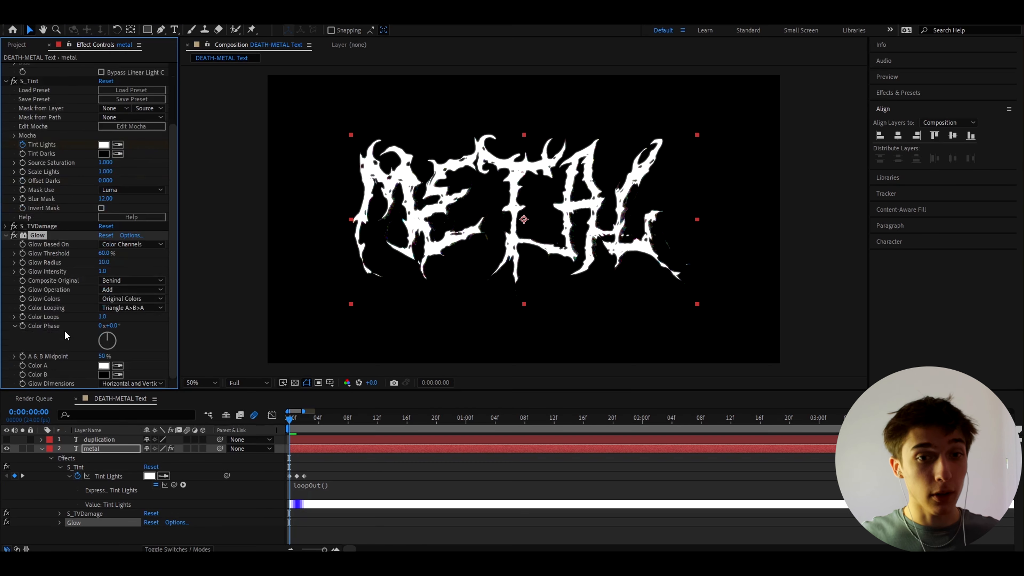
pyautogui.moveTo(292, 420)
pyautogui.mouseDown()
pyautogui.moveTo(318, 420)
pyautogui.moveTo(289, 421)
pyautogui.mouseUp()
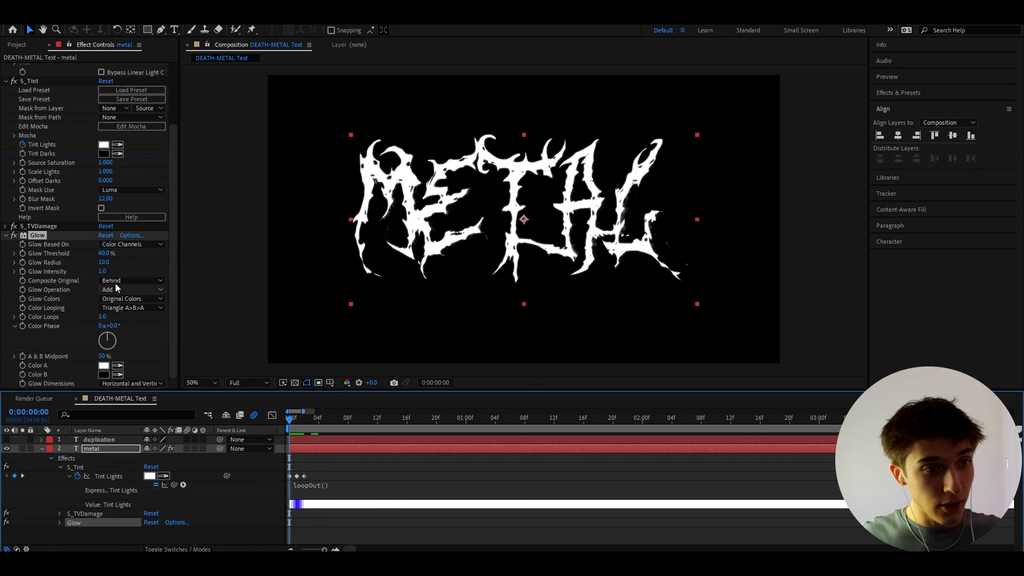
# - Set the Glow effect's intensity to 0.3, radius to 38 and threshold to 100%
pyautogui.click(103, 272)
pyautogui.write('0.3')
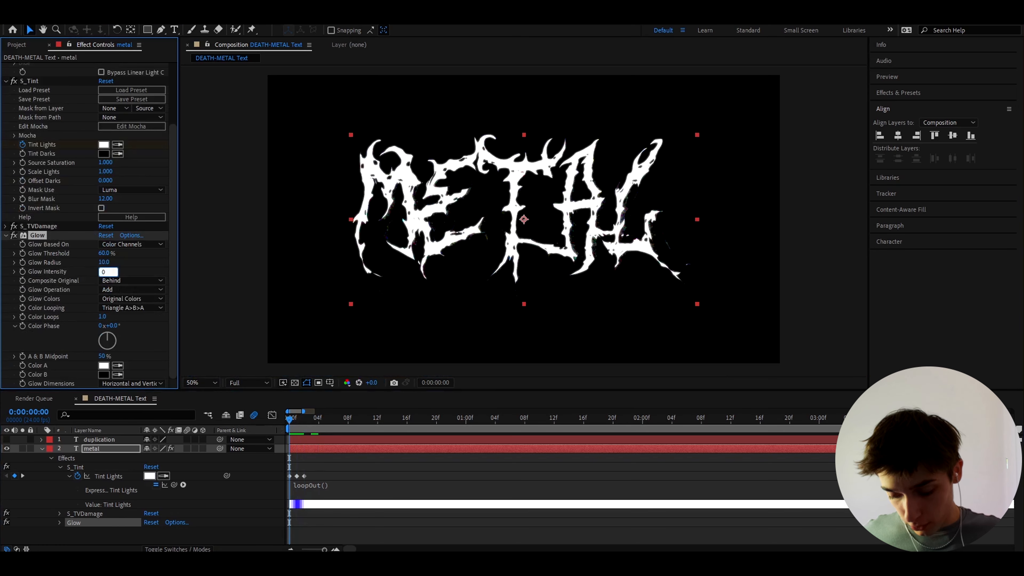
pyautogui.press('Return')
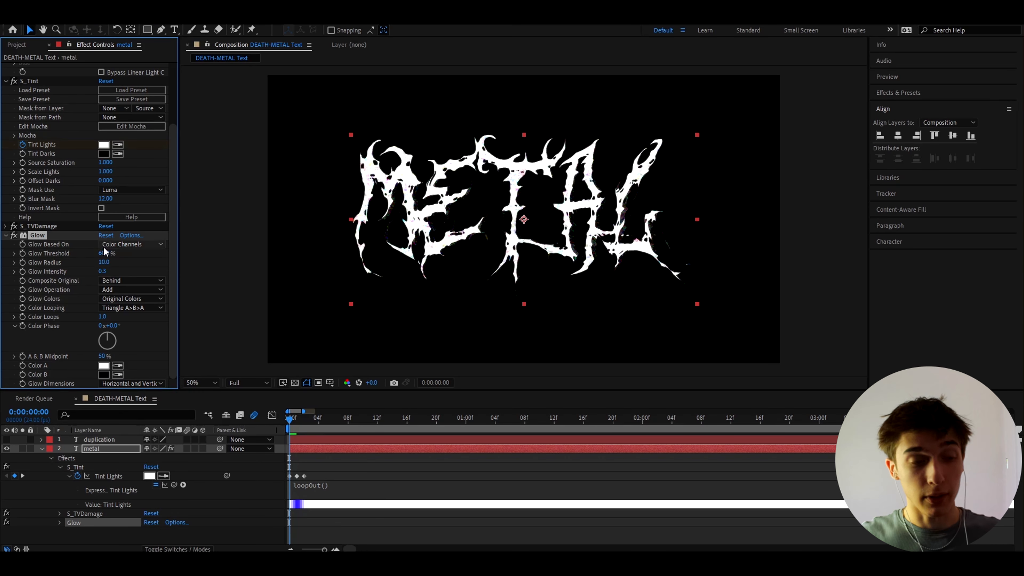
pyautogui.click(105, 262)
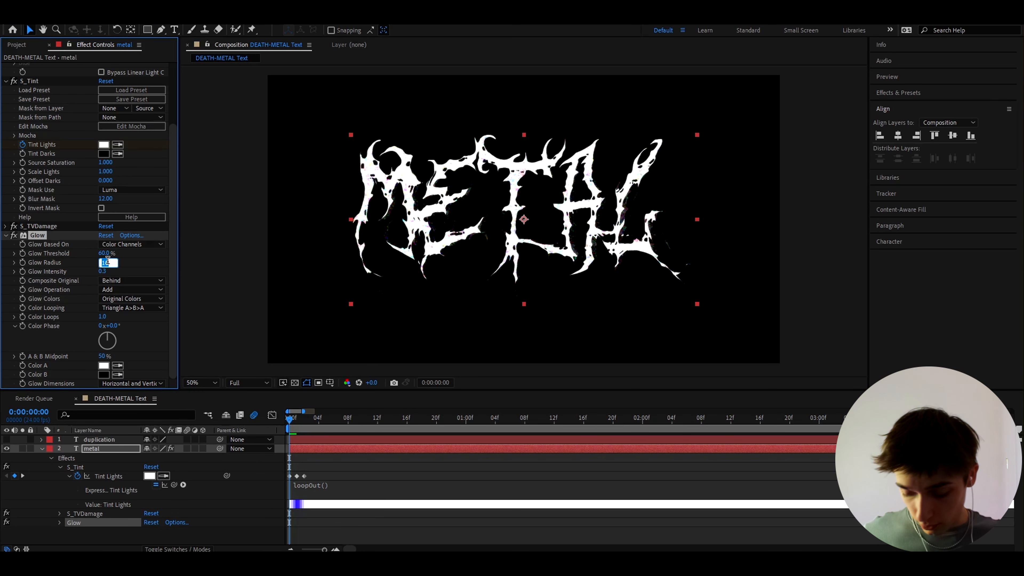
pyautogui.write('38')
pyautogui.press('Return')
pyautogui.moveTo(104, 253); pyautogui.dragTo(191, 254)
# - Apply the S_Shake effect to the metal layer with Motion Blur enabled and preview the animation
pyautogui.hotkey('ctrl', 'space')
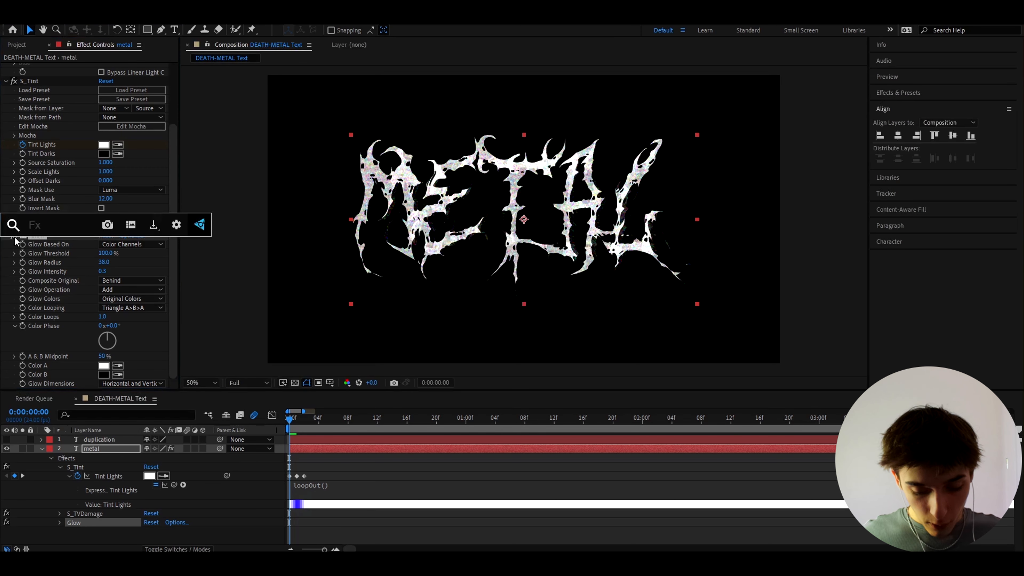
pyautogui.write('s_shake')
pyautogui.press('Return')
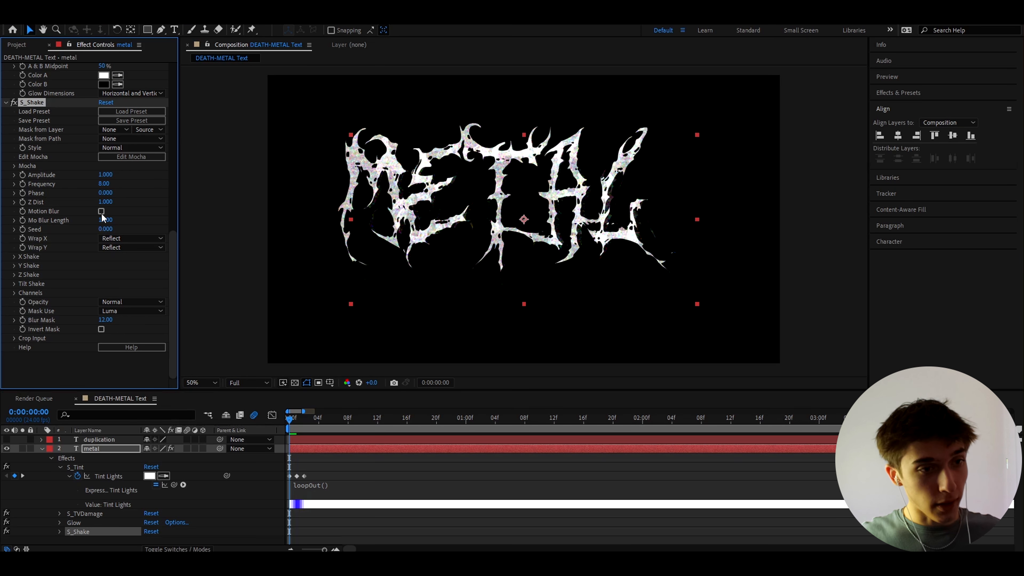
pyautogui.click(101, 211)
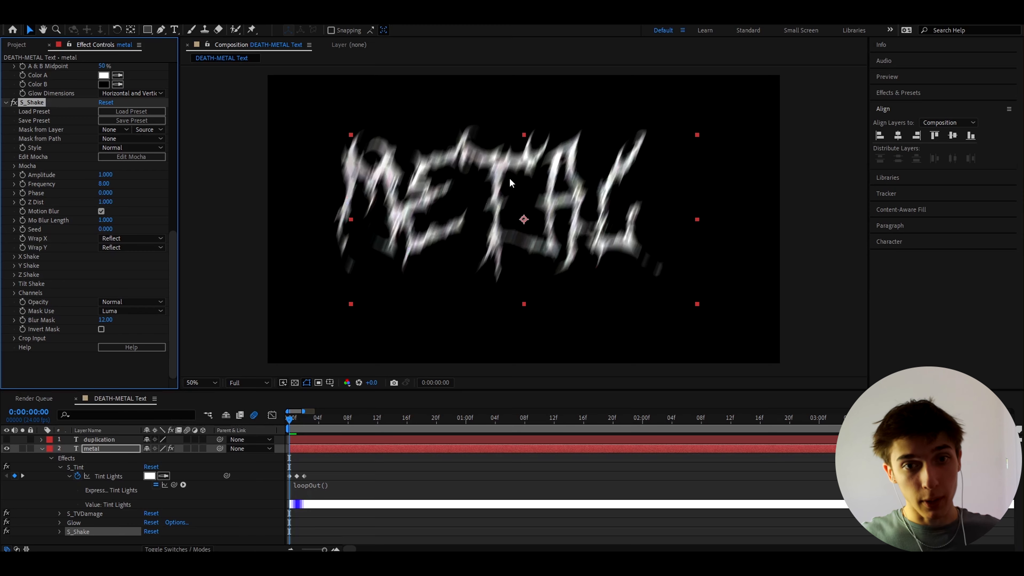
pyautogui.press('space')
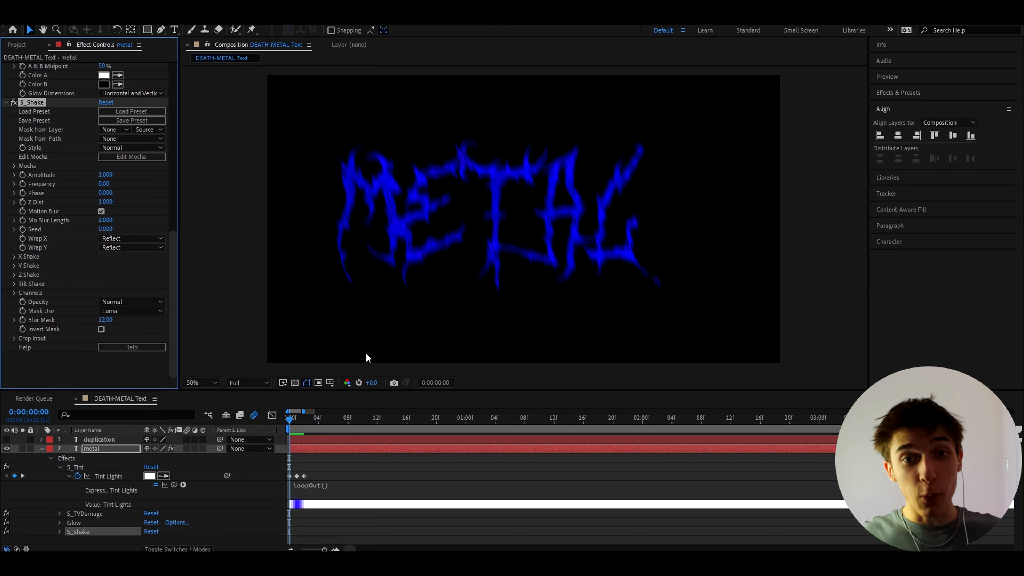
pyautogui.press('space')
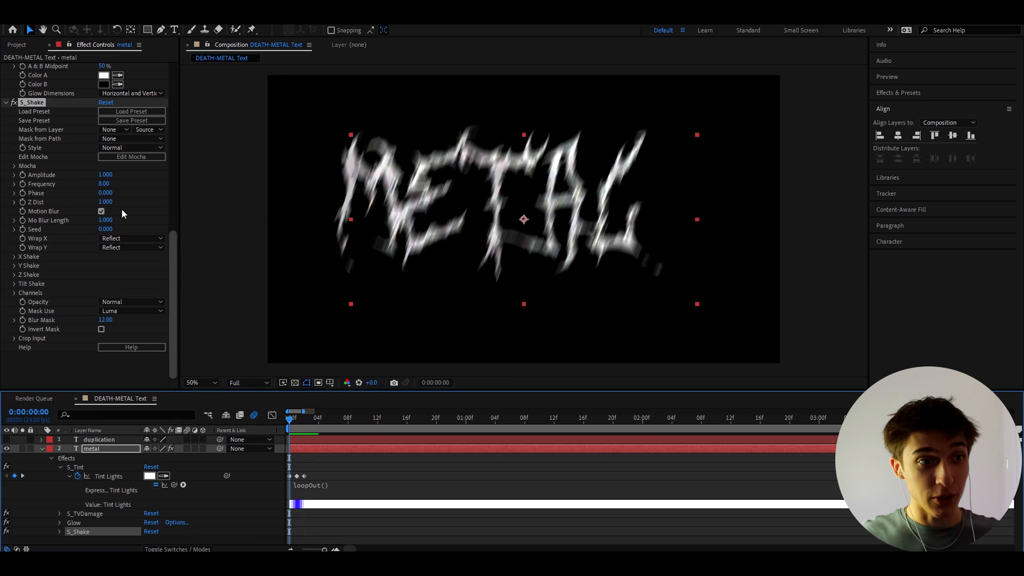
# - Set S_Shake's Amplitude to 0.05
pyautogui.click(103, 173)
pyautogui.write('0.05')
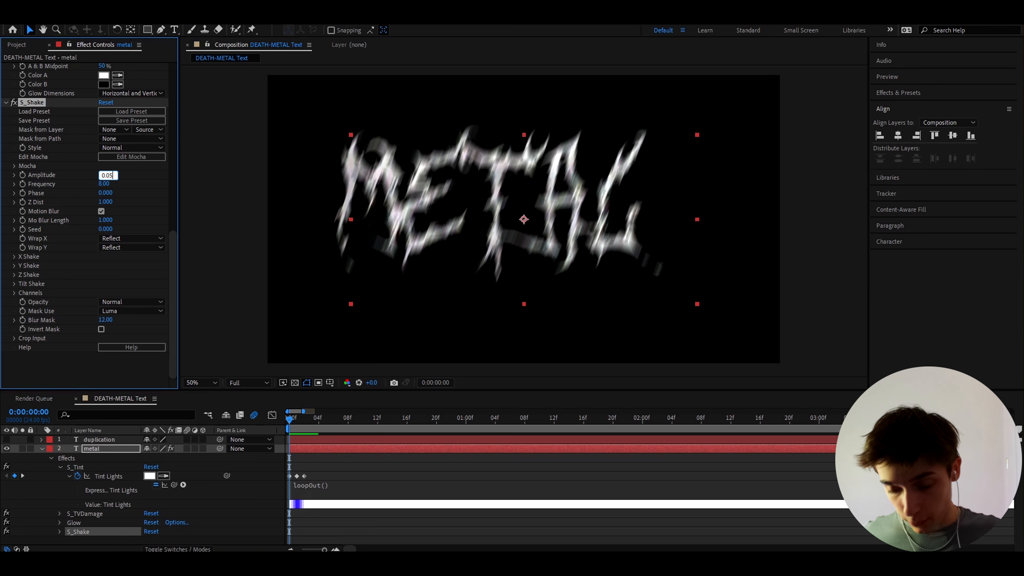
pyautogui.press('Return')
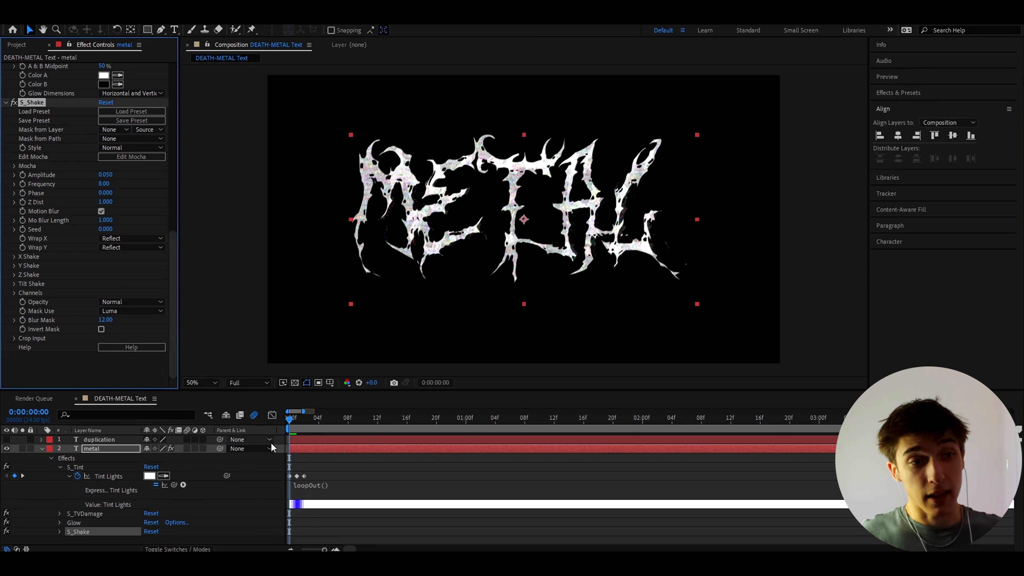
# - Apply the Signal effect to the metal layer and return to the first frame
pyautogui.click(302, 451)
pyautogui.hotkey('ctrl', 'space')
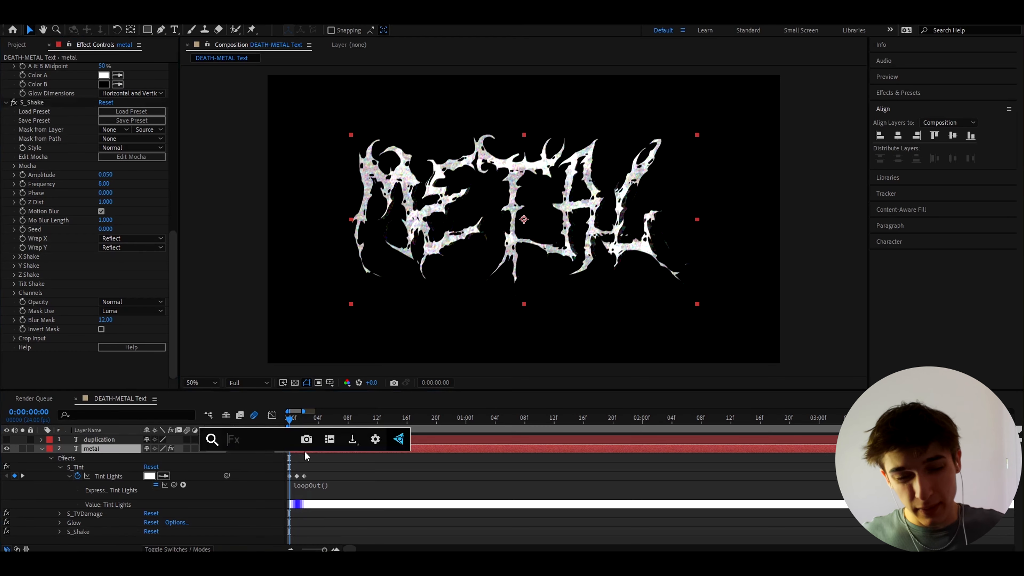
pyautogui.write('signal')
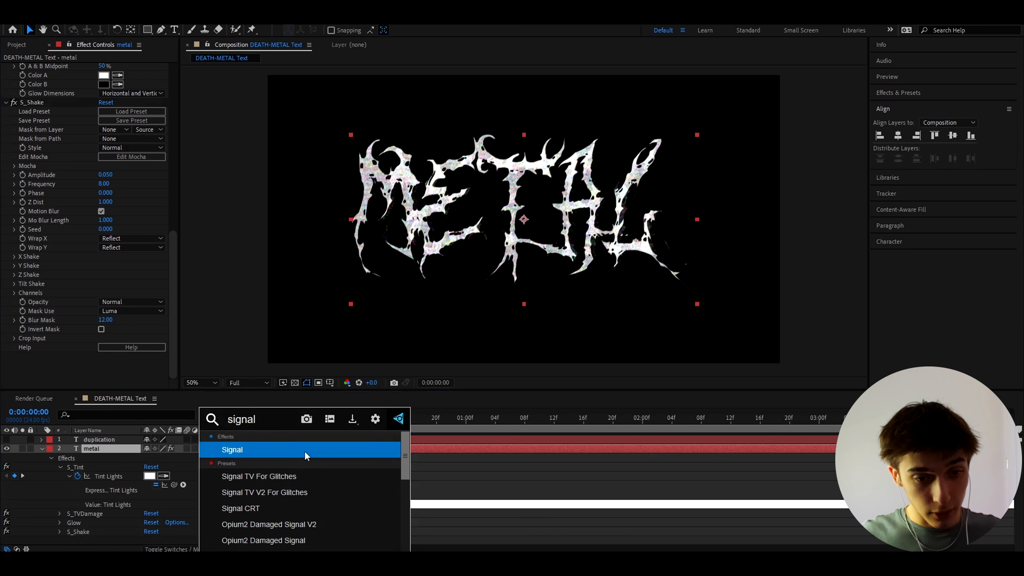
pyautogui.press('Return')
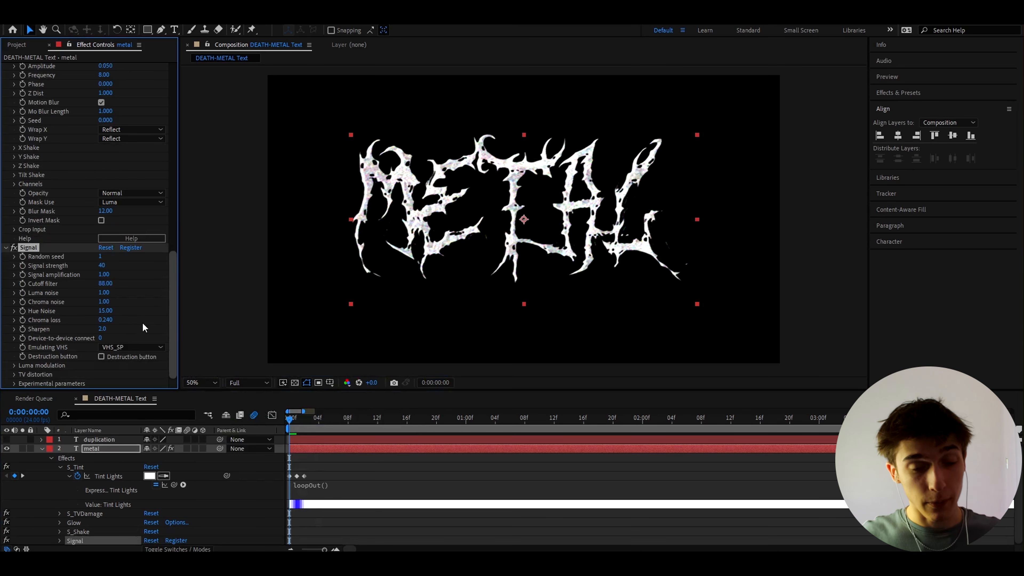
pyautogui.click(309, 420)
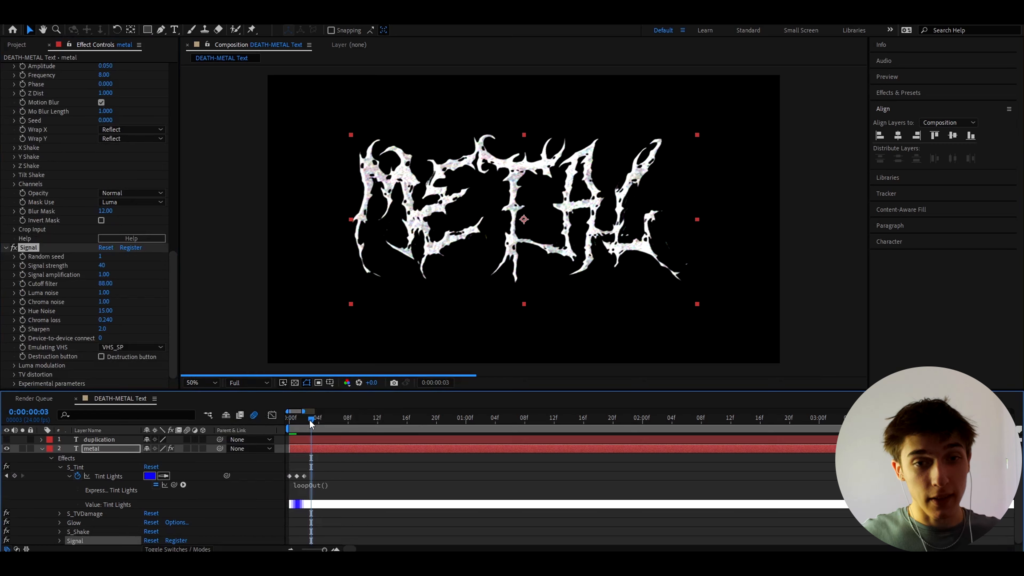
pyautogui.moveTo(309, 420); pyautogui.dragTo(227, 428)
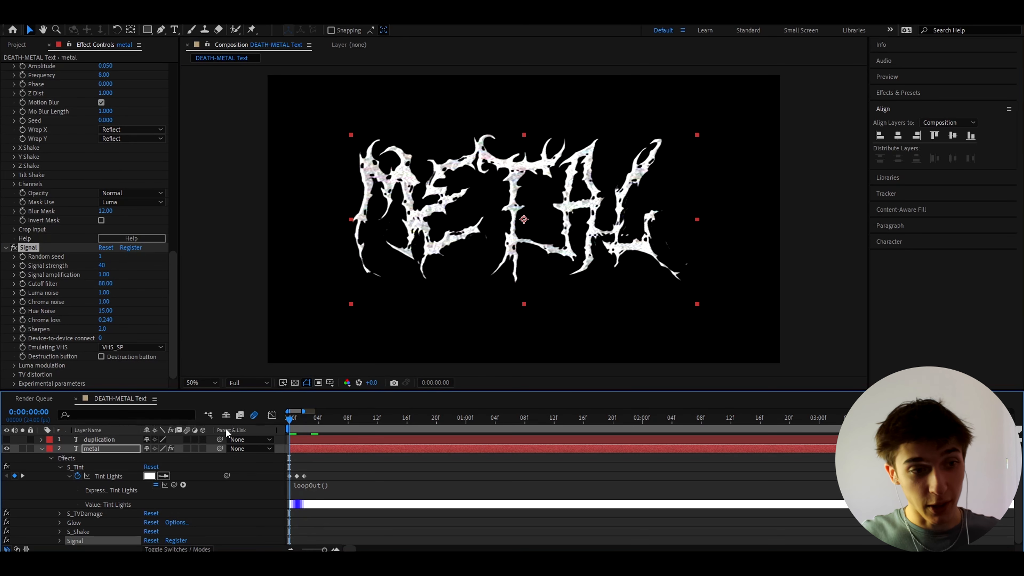
# - Set S_Tint's Scale Lights to 1.5
pyautogui.scroll(5, 35, 249)
pyautogui.scroll(10, 34, 249)
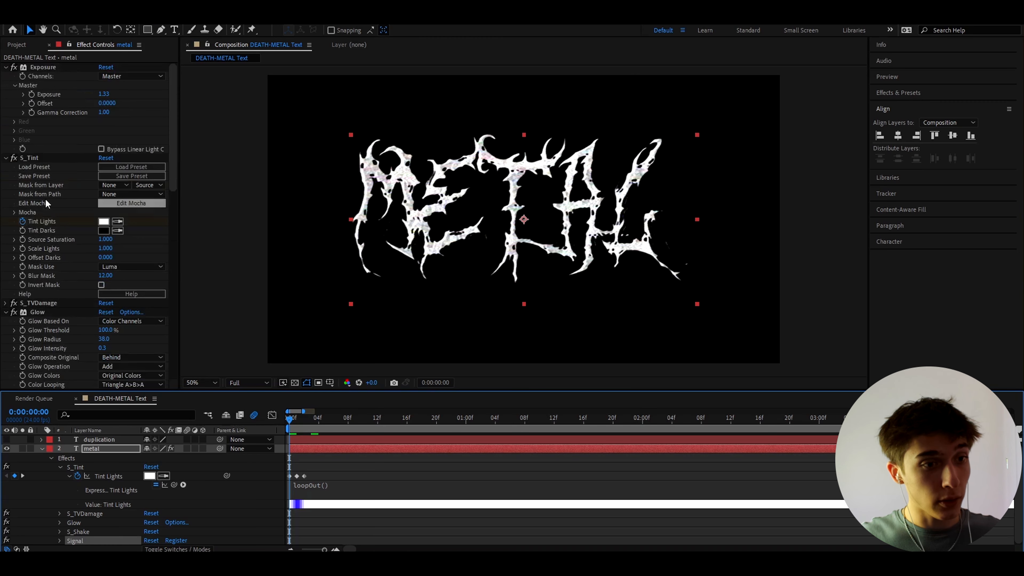
pyautogui.click(106, 249)
pyautogui.write('1')
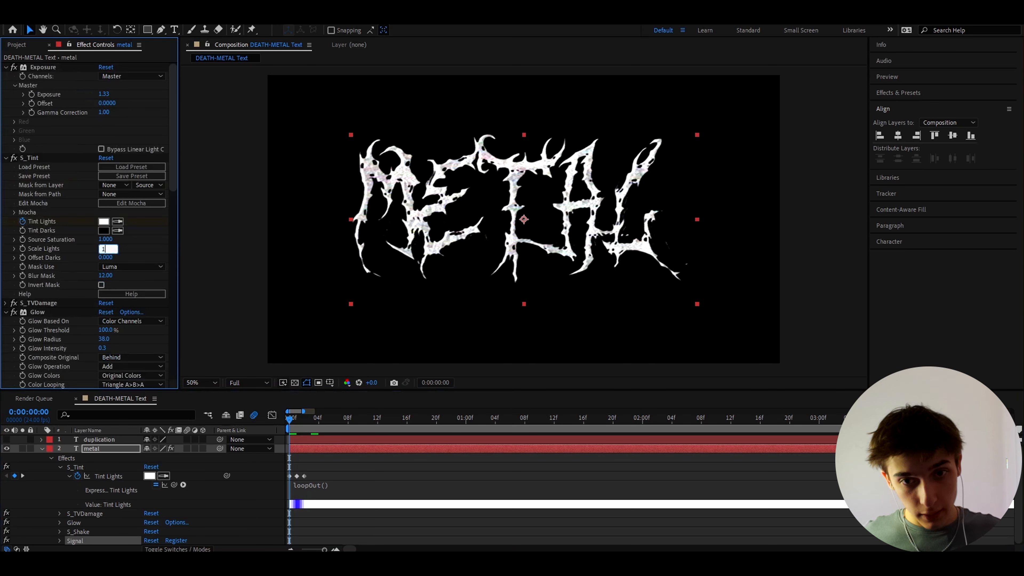
pyautogui.write('.5')
pyautogui.press('Return')
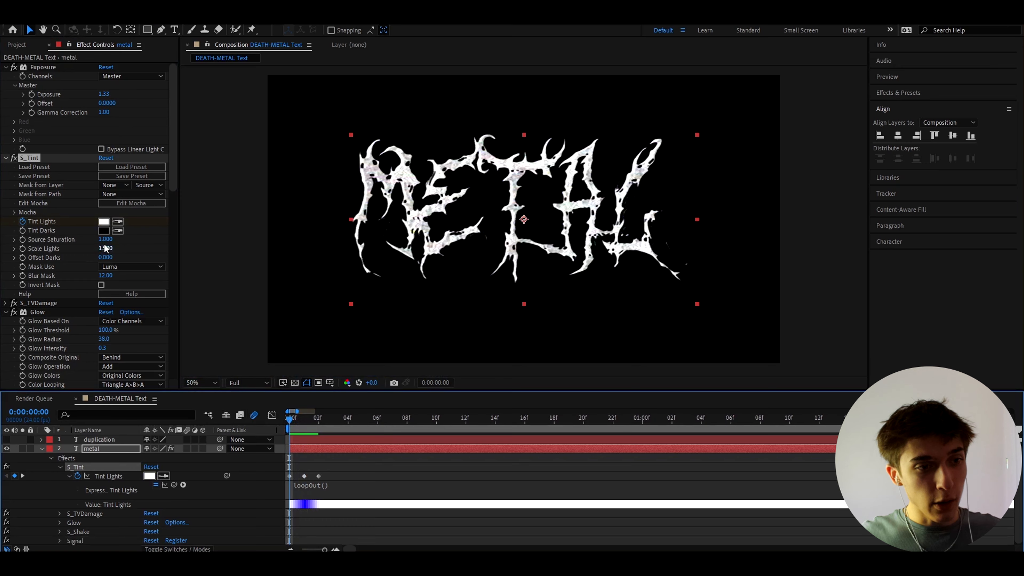
# - Set the Signal effect's signal strength to 10, trying 1 and undoing that change
pyautogui.scroll(-15, 108, 261)
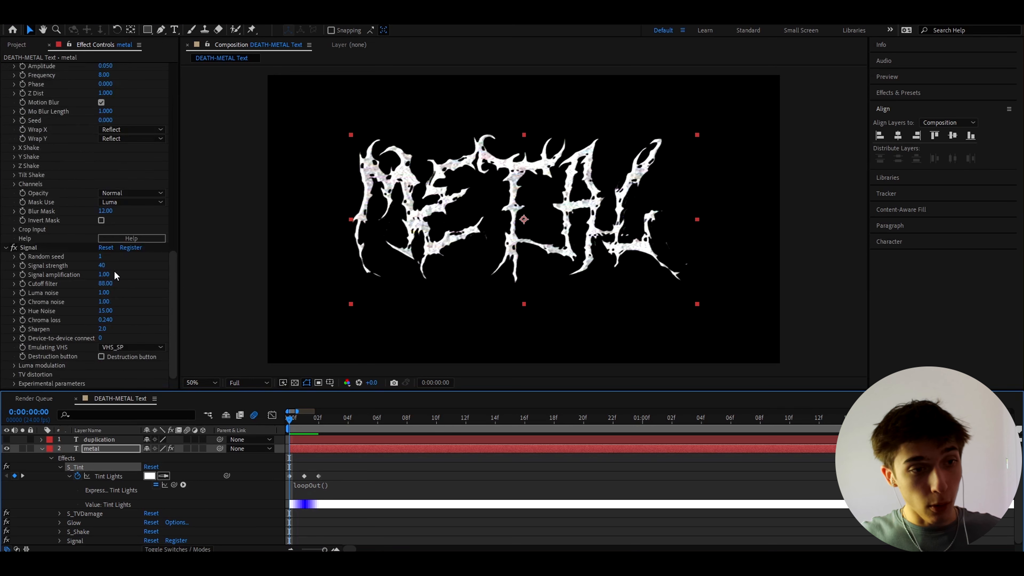
pyautogui.click(101, 265)
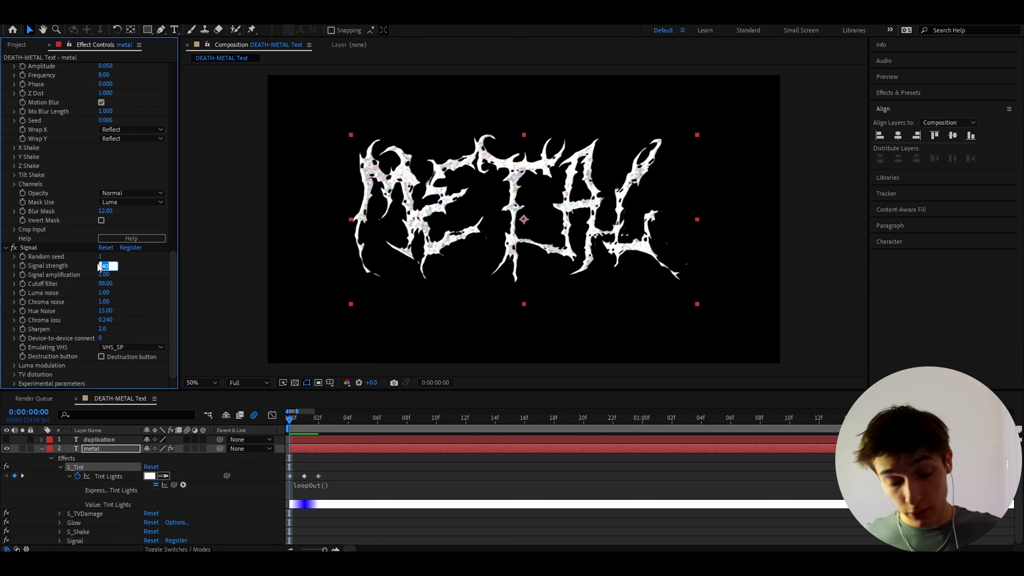
pyautogui.write('10')
pyautogui.press('Return')
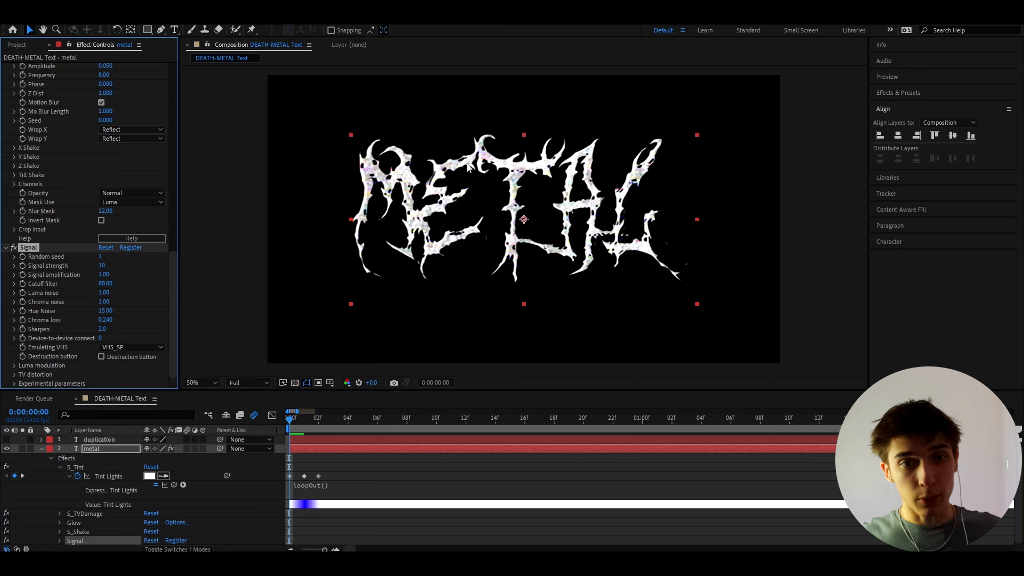
pyautogui.moveTo(106, 265); pyautogui.dragTo(103, 269)
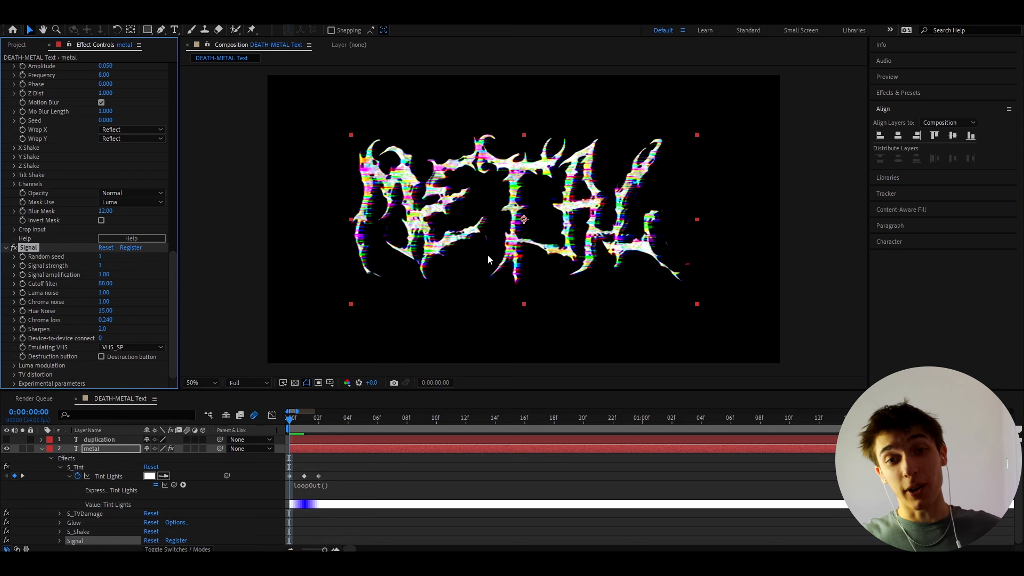
pyautogui.hotkey('ctrl', 'z')
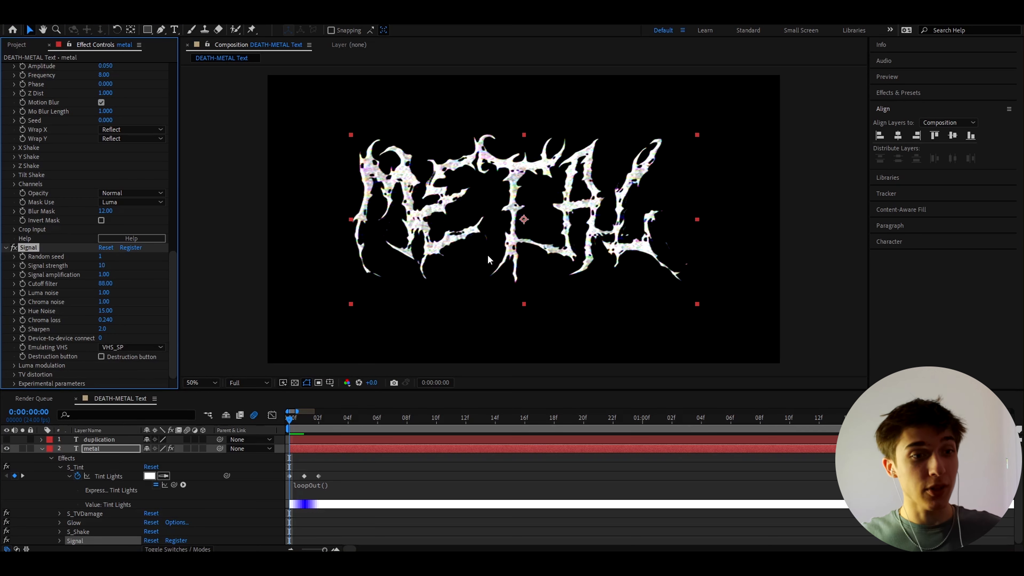
# - Set the Signal effect's signal amplification to 28 and raise its cutoff filter to 100000
pyautogui.click(105, 274)
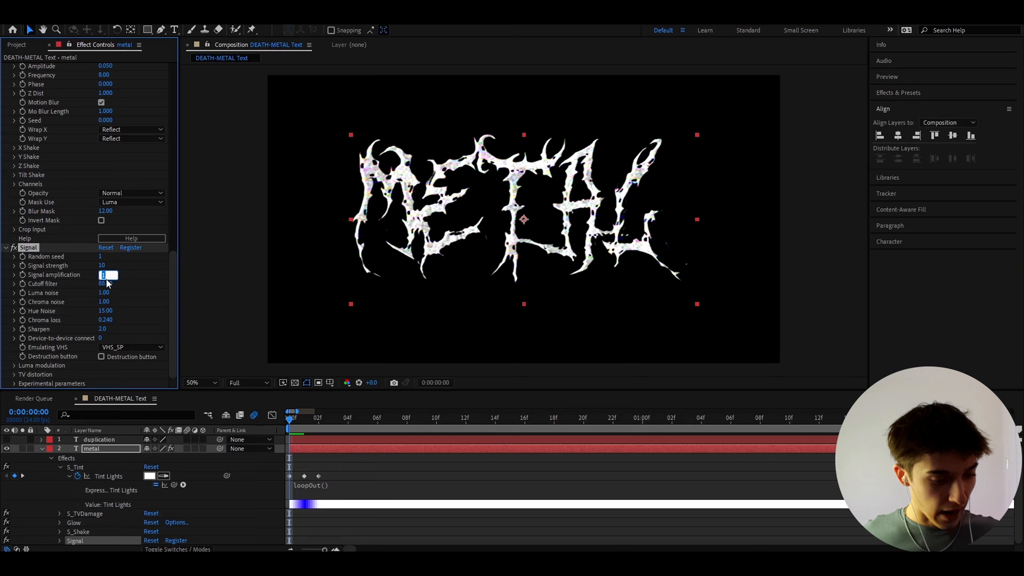
pyautogui.write('28')
pyautogui.press('Return')
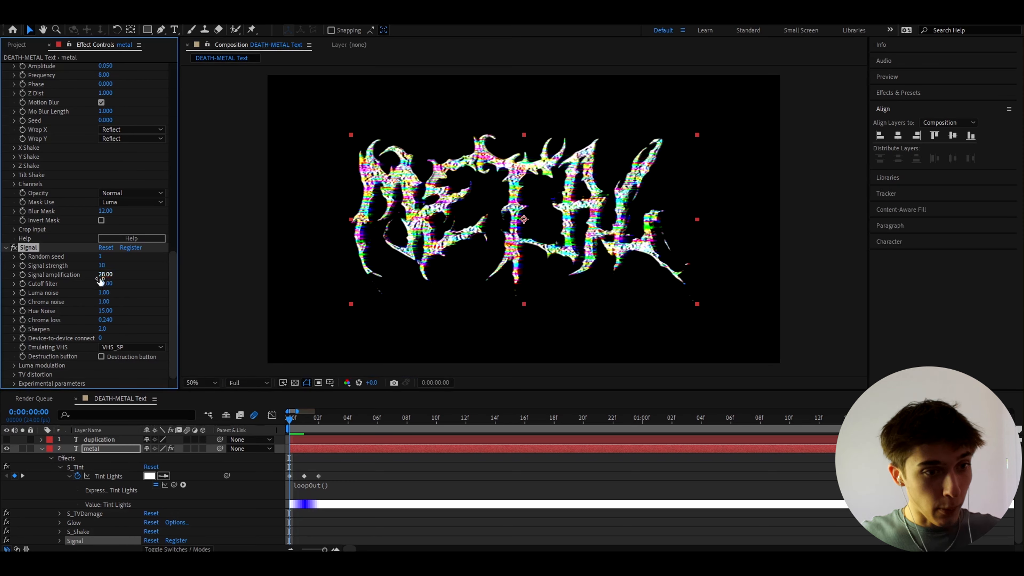
pyautogui.moveTo(106, 283); pyautogui.dragTo(134, 283)
pyautogui.moveTo(424, 299); pyautogui.dragTo(902, 336)
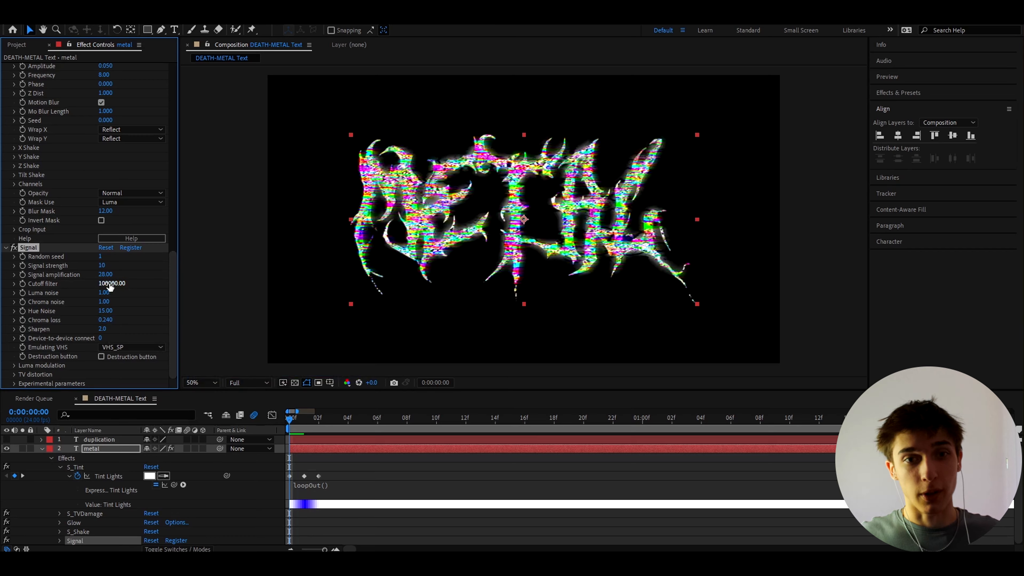
# - Set the Signal effect's Hue Noise to 85
pyautogui.click(105, 311)
pyautogui.write('85')
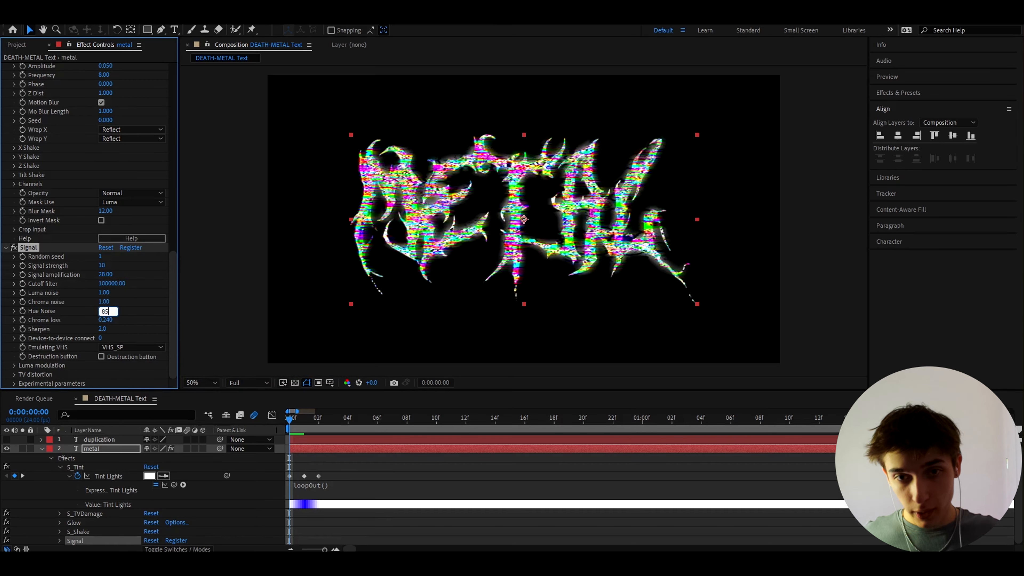
pyautogui.press('Return')
# - Turn off Tape Errors and the Luma modulation itself in the Signal effect
pyautogui.click(14, 365)
pyautogui.scroll(-5, 12, 371)
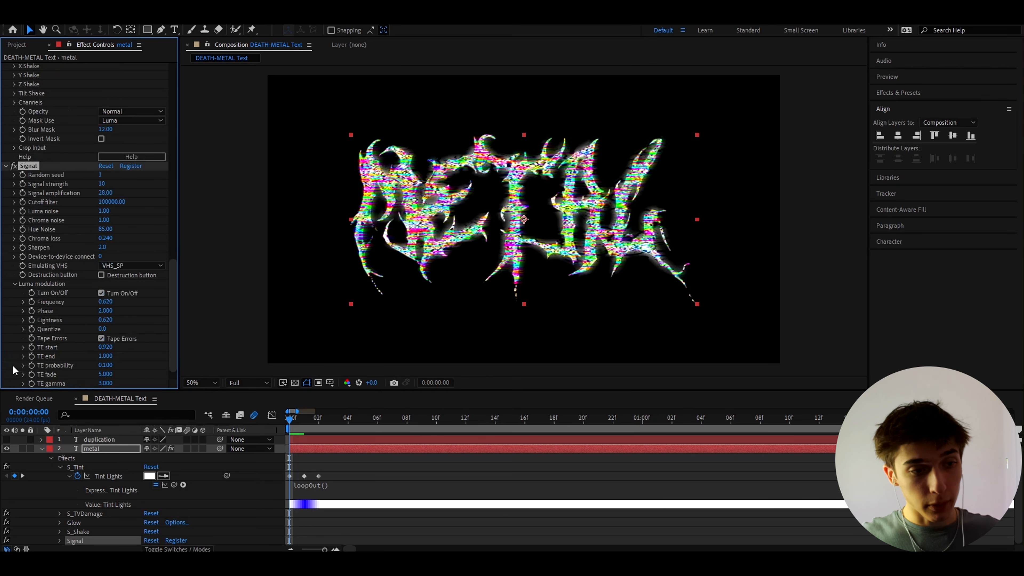
pyautogui.click(101, 321)
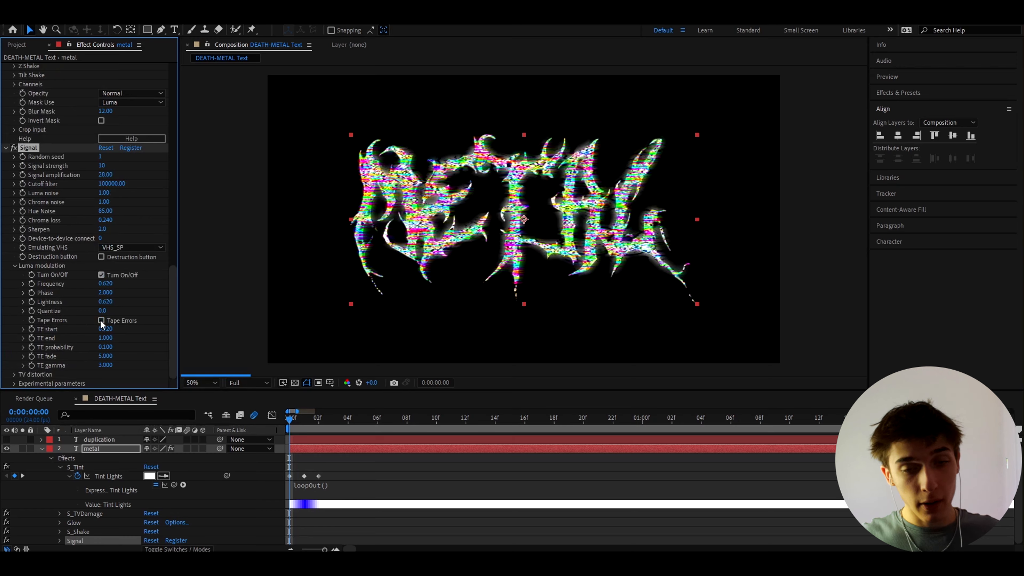
pyautogui.click(101, 275)
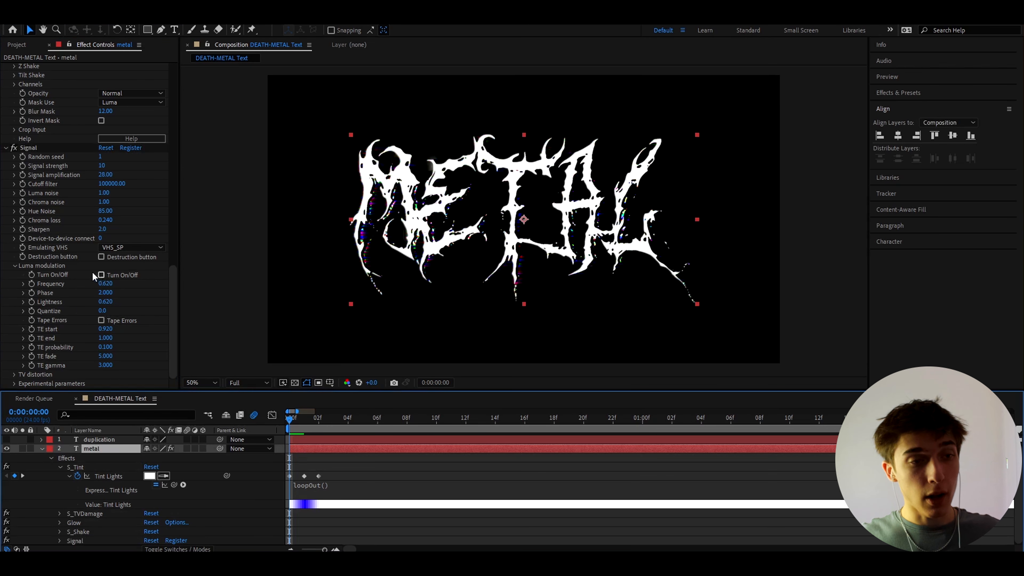
# - Add a second Glow effect to the metal layer and set its glow threshold to 32.2%
pyautogui.hotkey('ctrl', 'space')
pyautogui.write('glow')
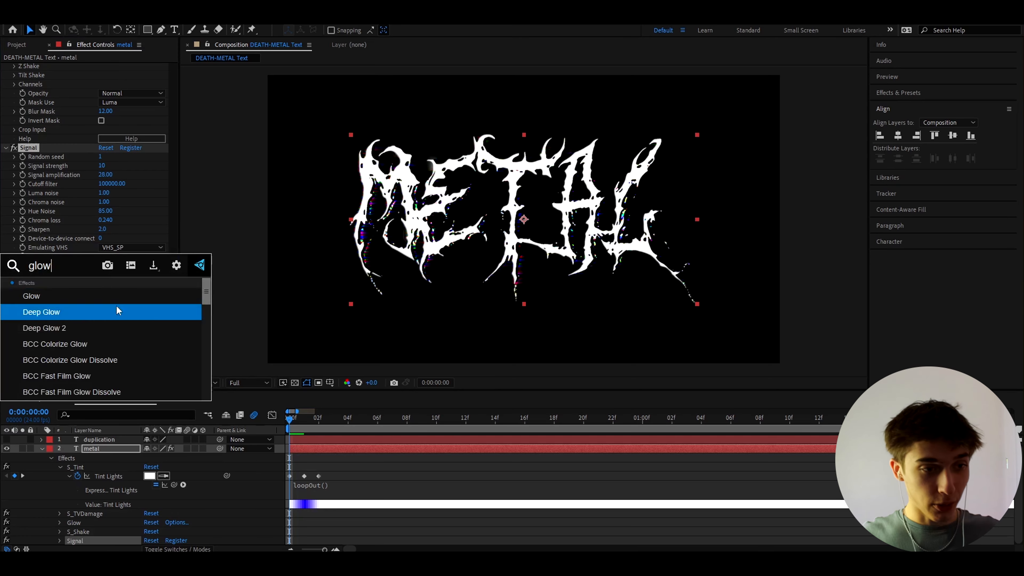
pyautogui.click(97, 296)
pyautogui.click(108, 254)
pyautogui.write('32.2')
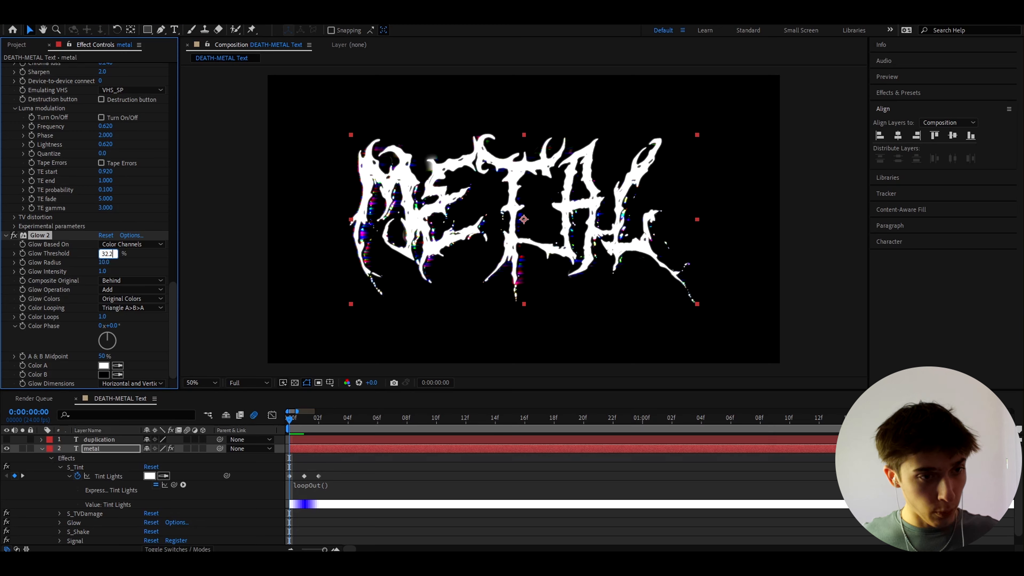
pyautogui.press('Return')
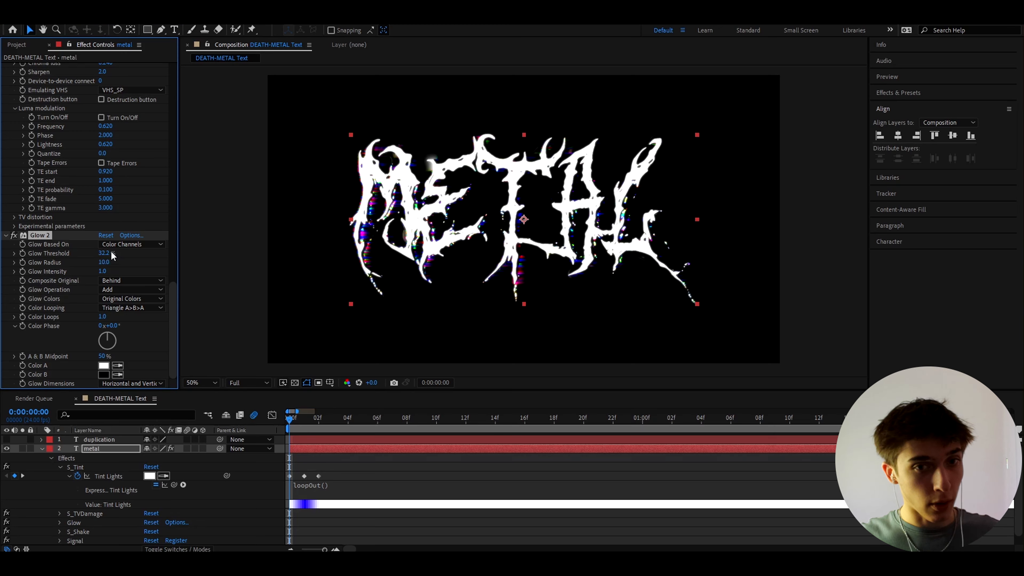
# - Set the second Glow effect's radius to 152 and its intensity to 0.15
pyautogui.write('152')
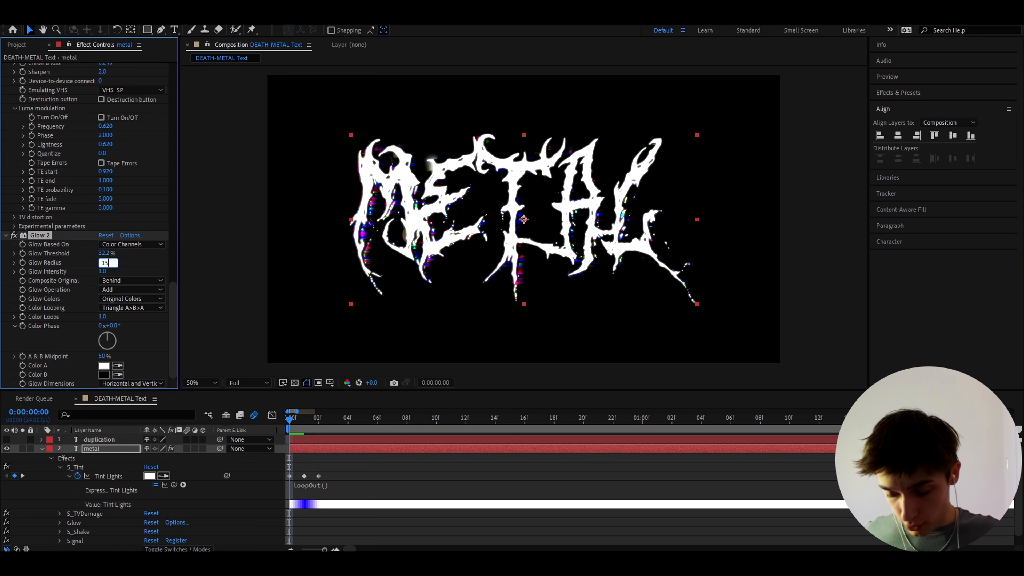
pyautogui.press('Return')
pyautogui.click(102, 270)
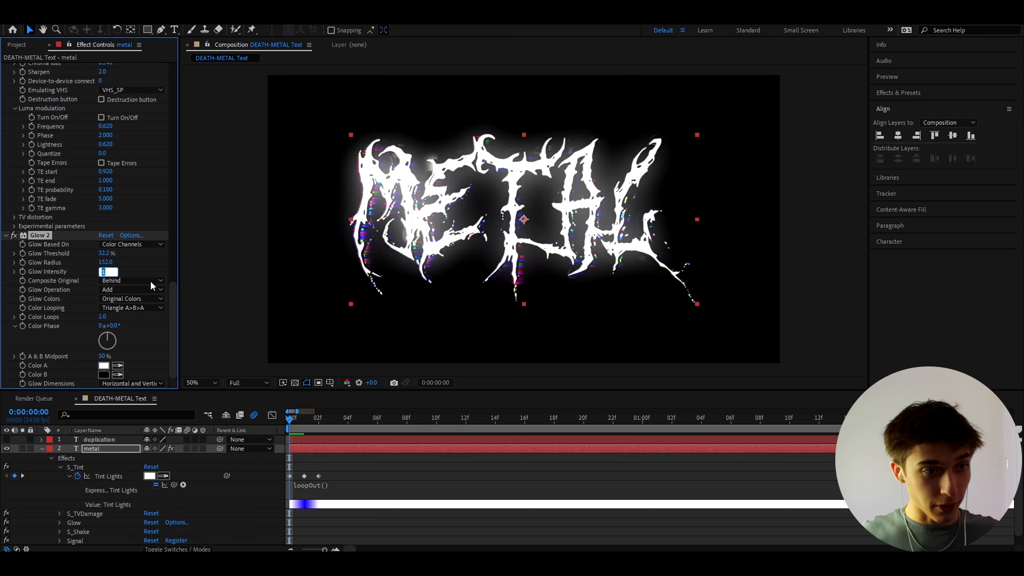
pyautogui.write('0.15')
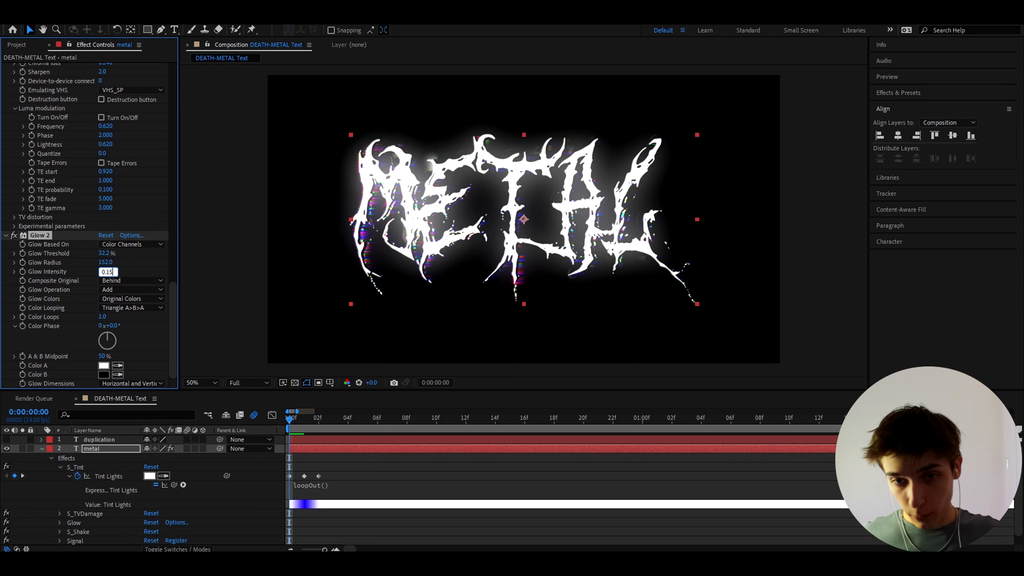
pyautogui.press('Return')
# - Add a Gaussian Blur to the metal layer with blurriness 2 and Repeat Edge Pixels enabled
pyautogui.hotkey('ctrl', 'space')
pyautogui.write('gaussia')
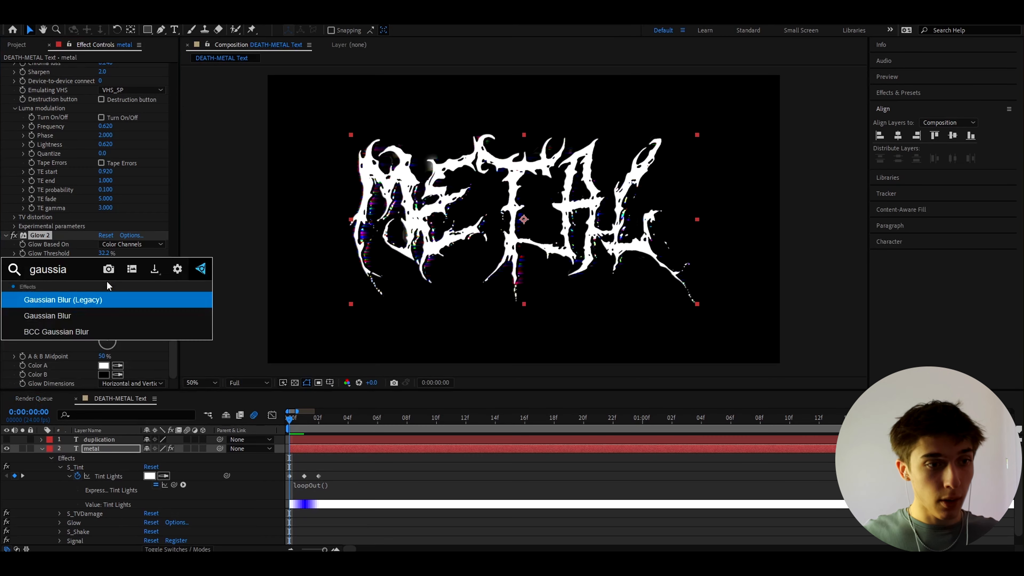
pyautogui.click(75, 314)
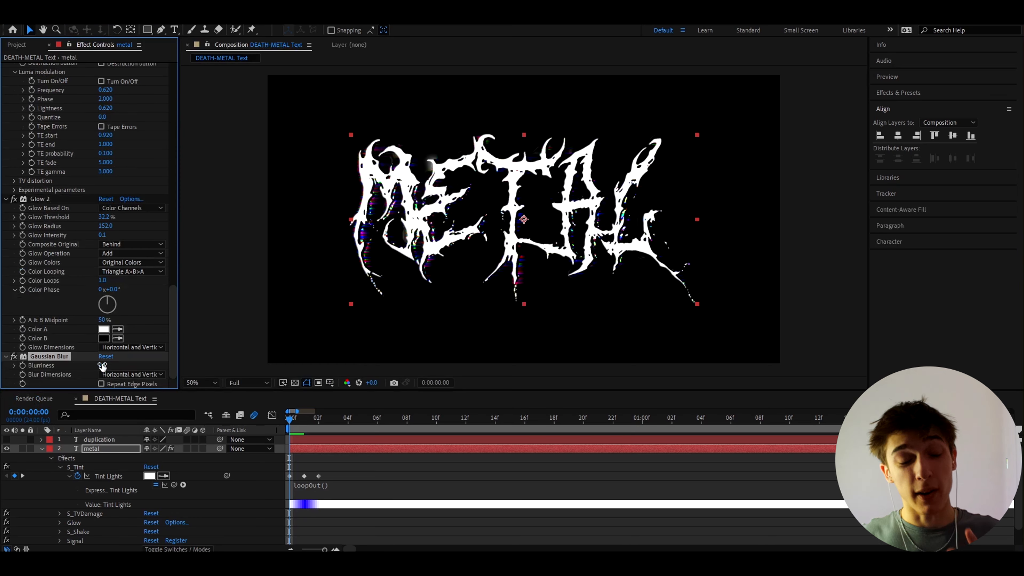
pyautogui.click(102, 365)
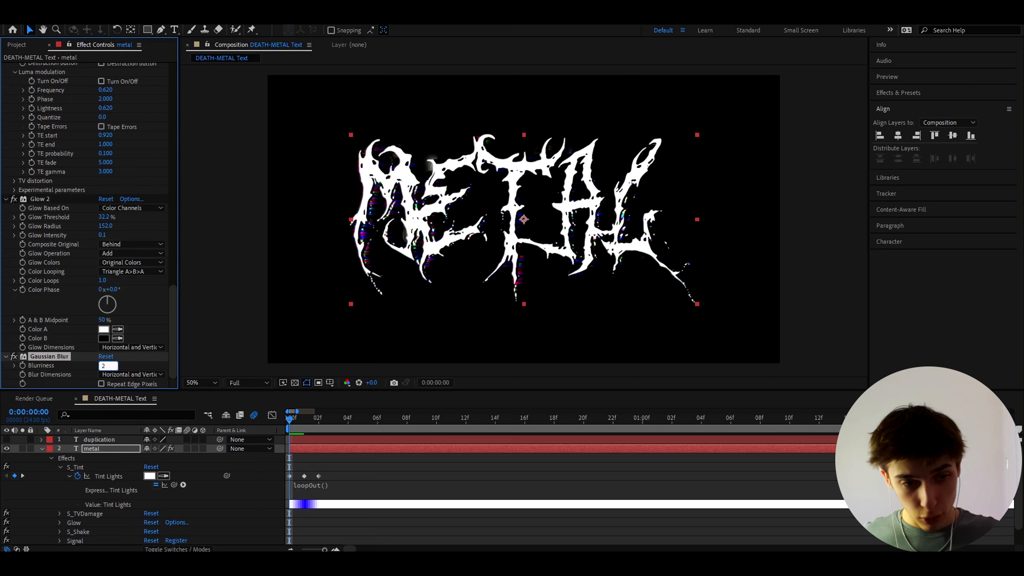
pyautogui.write('2')
pyautogui.press('Return')
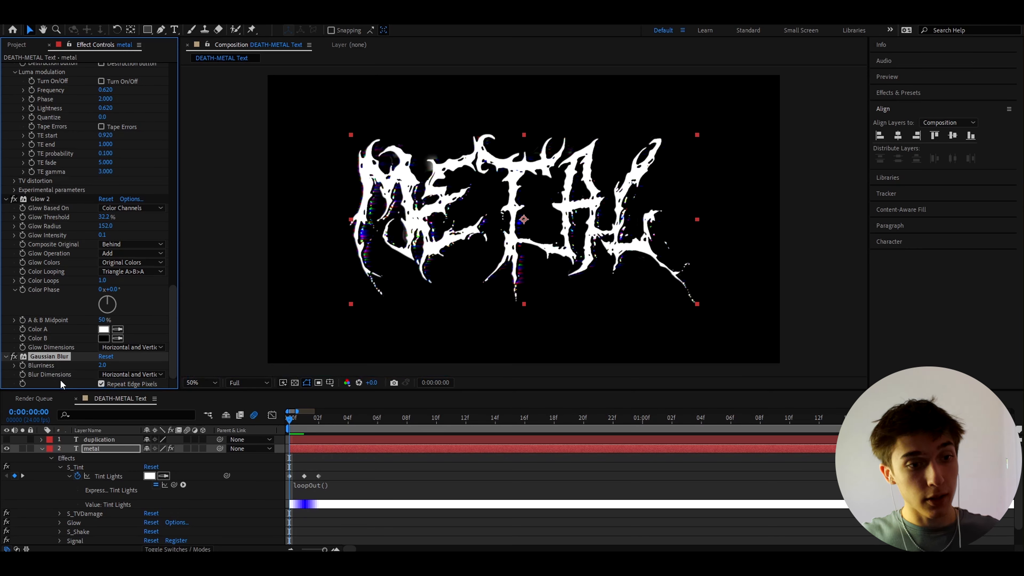
# - Add an S_Flicker effect to the metal layer, set its amplitude to 0.68 and preview the animation
pyautogui.hotkey('ctrl', 'space')
pyautogui.write('s_flicker')
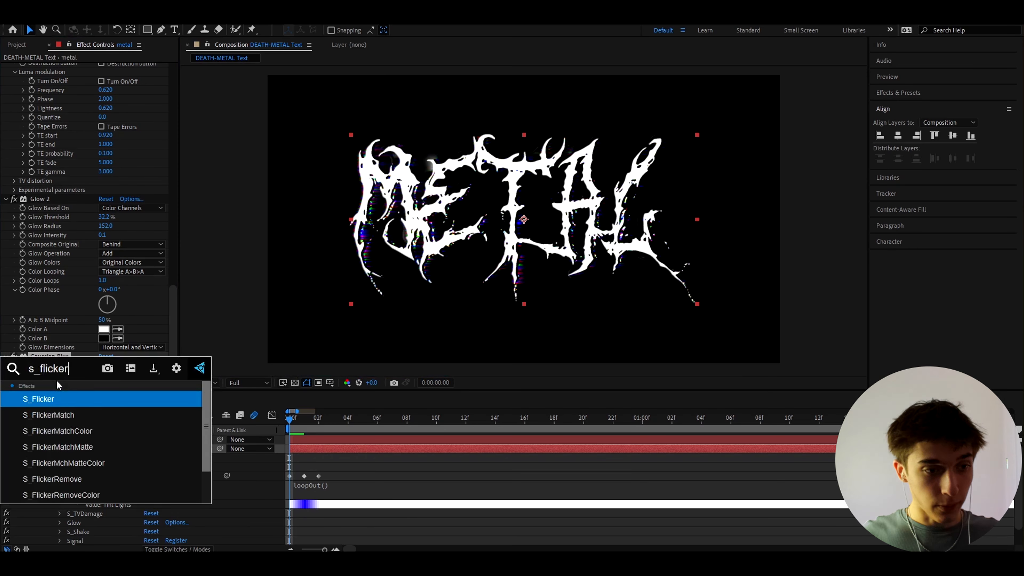
pyautogui.press('Return')
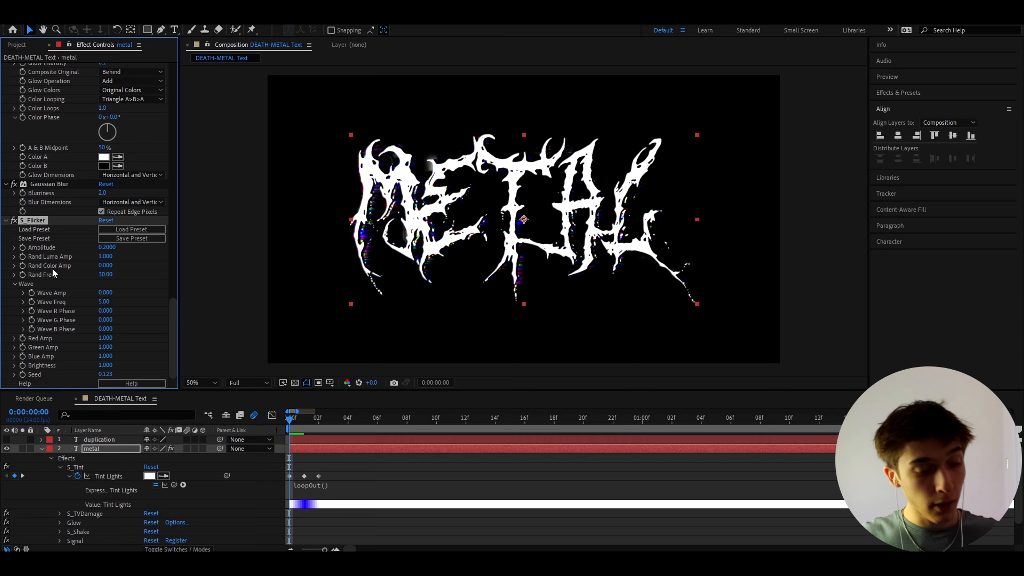
pyautogui.click(104, 247)
pyautogui.write('0.68')
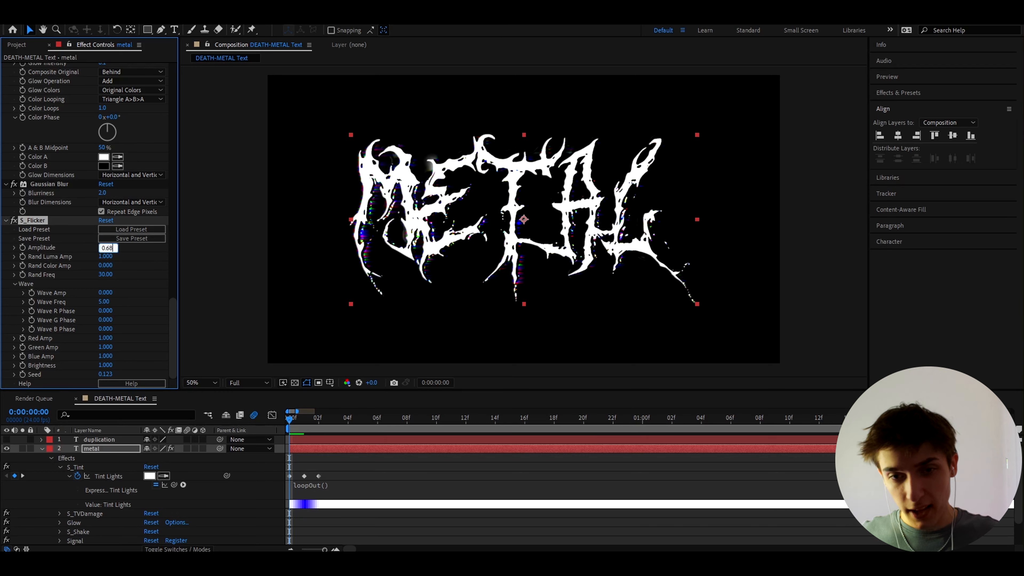
pyautogui.press('Return')
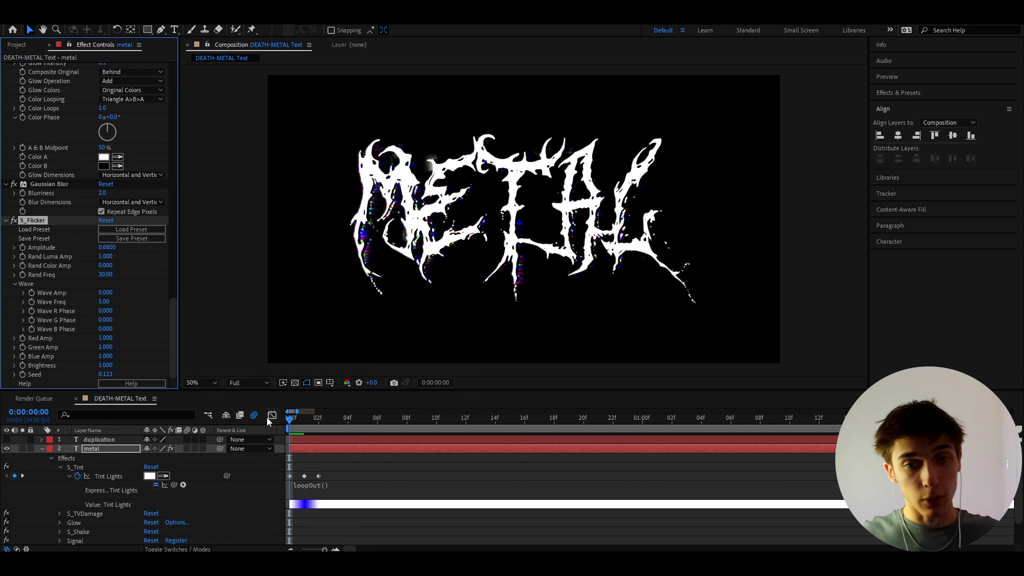
pyautogui.press('space')
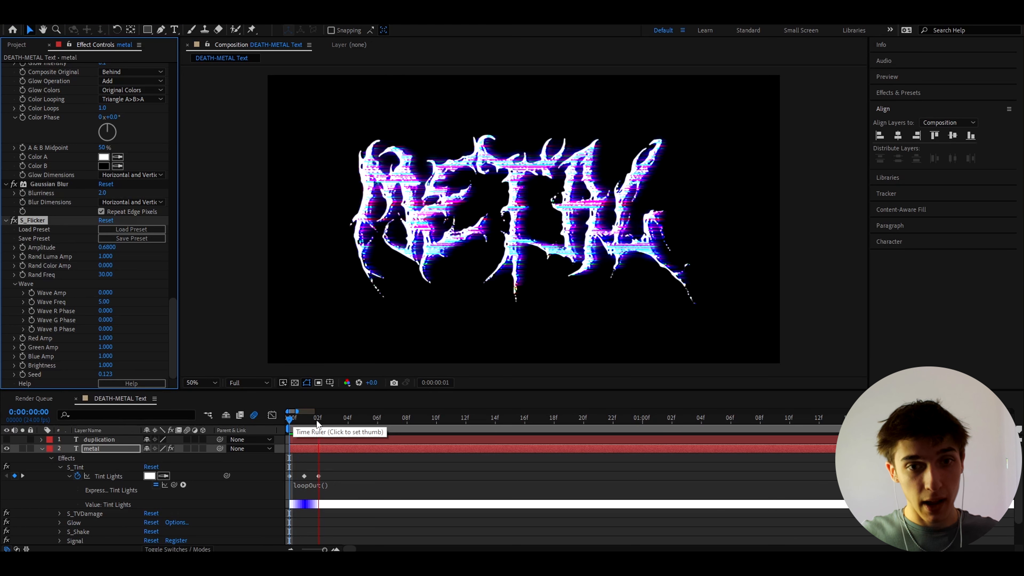
# - Add an Unsharp Mask effect to the metal layer with amount 200 and radius 5
pyautogui.hotkey('ctrl', 'space')
pyautogui.write('unsha')
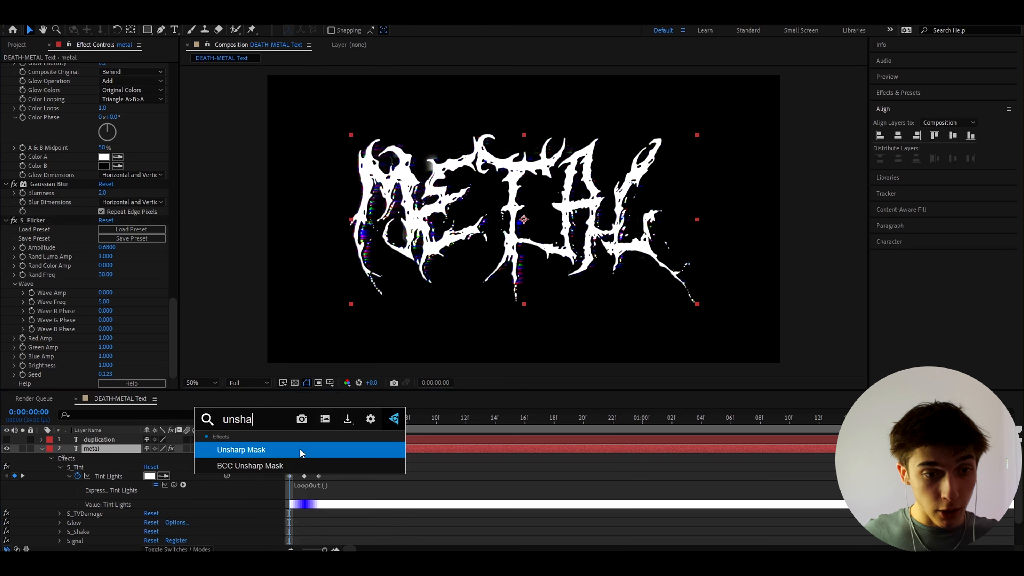
pyautogui.click(280, 454)
pyautogui.click(105, 365)
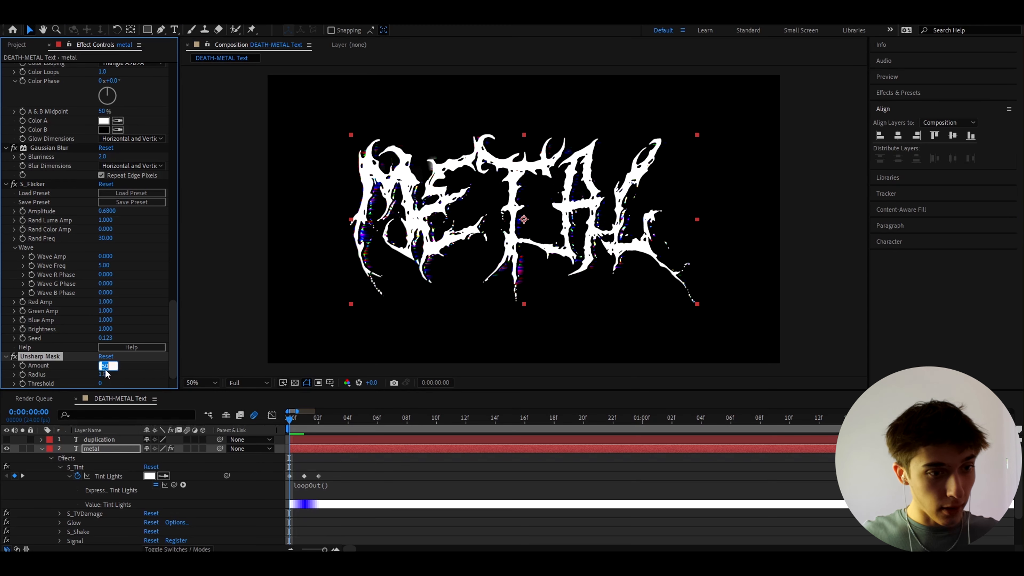
pyautogui.write('200')
pyautogui.click(104, 374)
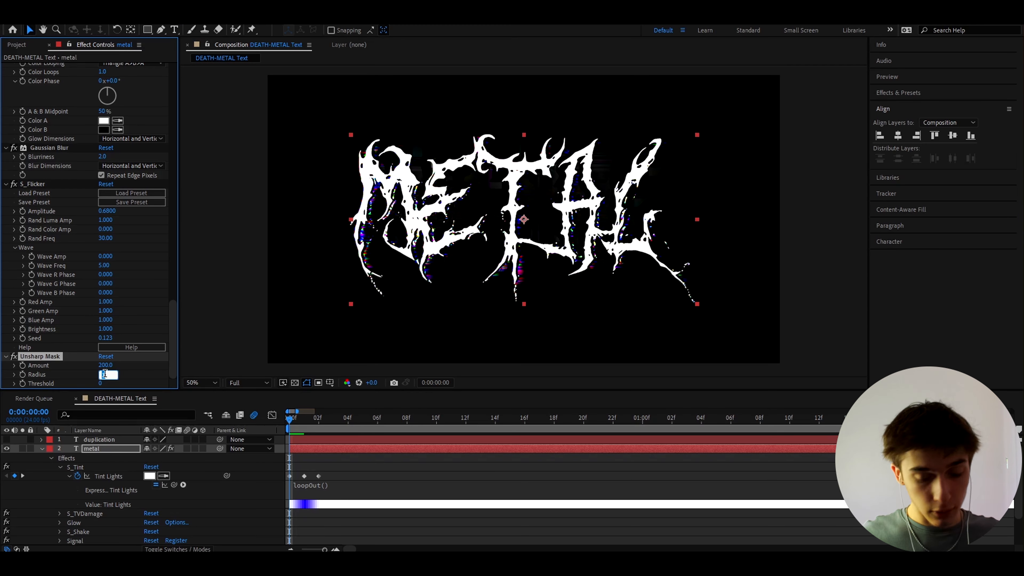
pyautogui.write('2')
pyautogui.press('Return')
# - Add a Mosaic effect to the metal layer with 200 horizontal and 200 vertical blocks
pyautogui.hotkey('ctrl', 'space')
pyautogui.write('m')
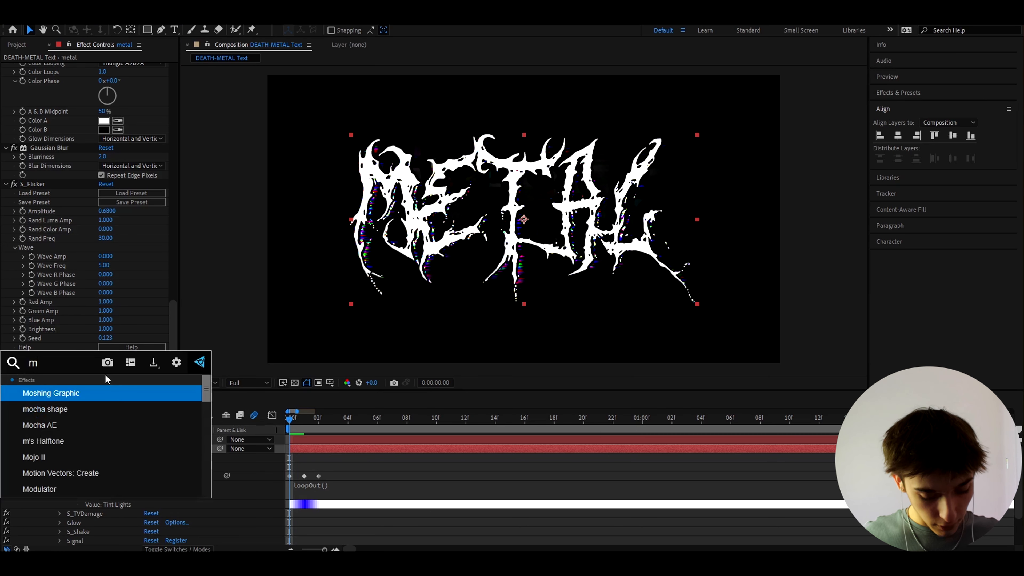
pyautogui.write('osai')
pyautogui.press('Return')
pyautogui.click(104, 365)
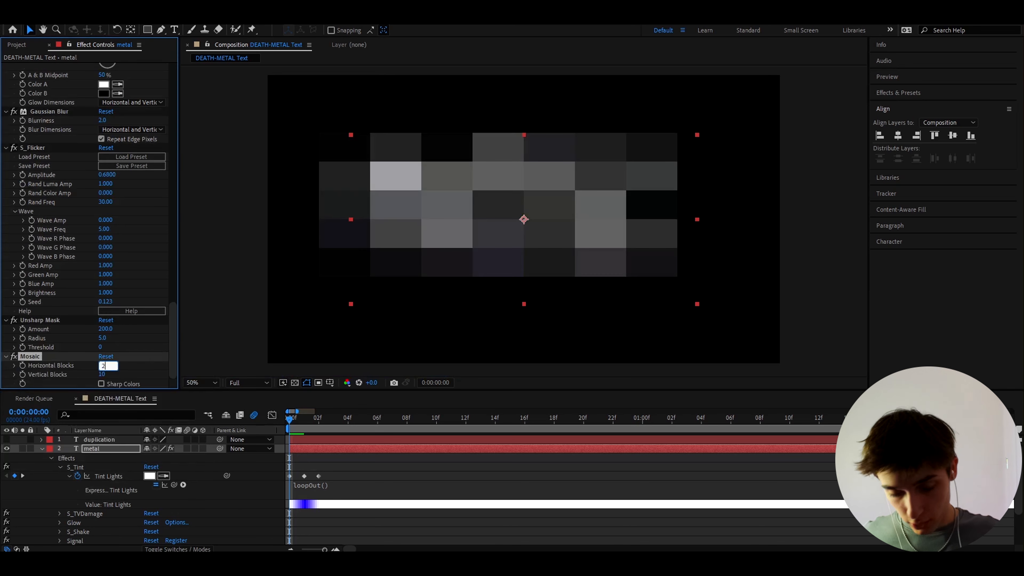
pyautogui.click(103, 374)
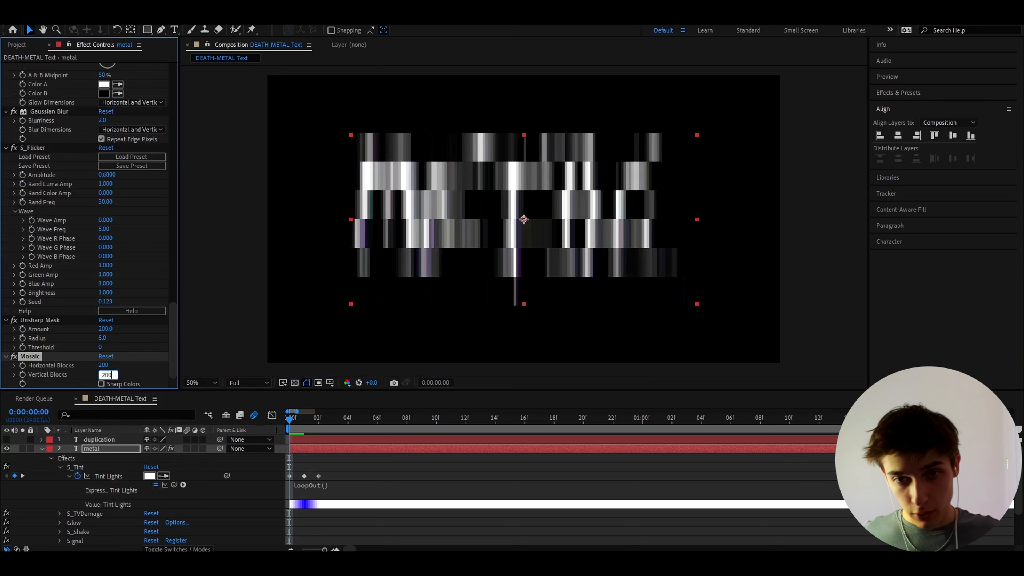
pyautogui.press('Return')
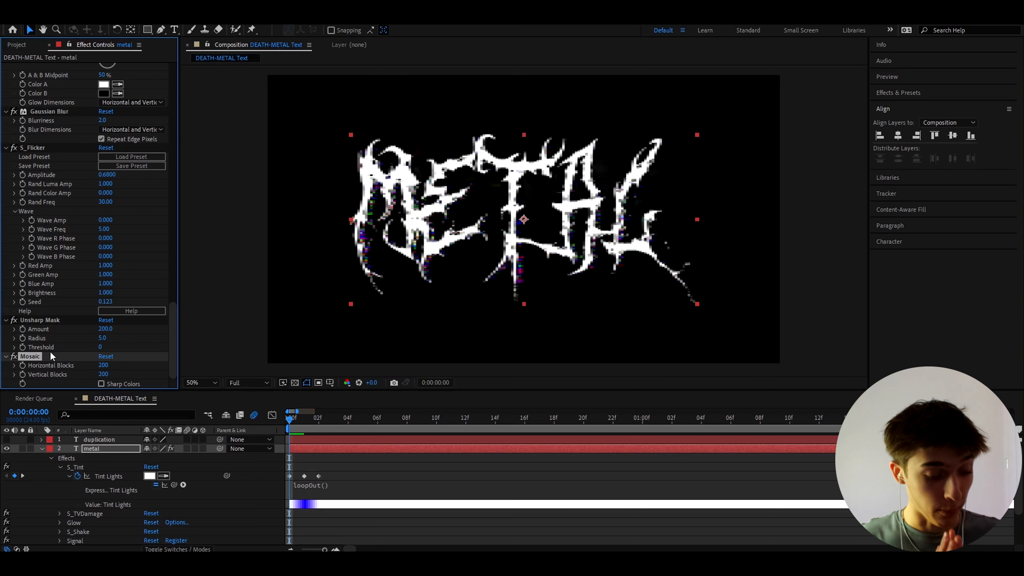
# - Add a Fast Box Blur effect to the metal layer with a blur radius of 4
pyautogui.hotkey('ctrl', 'space')
pyautogui.write('fast')
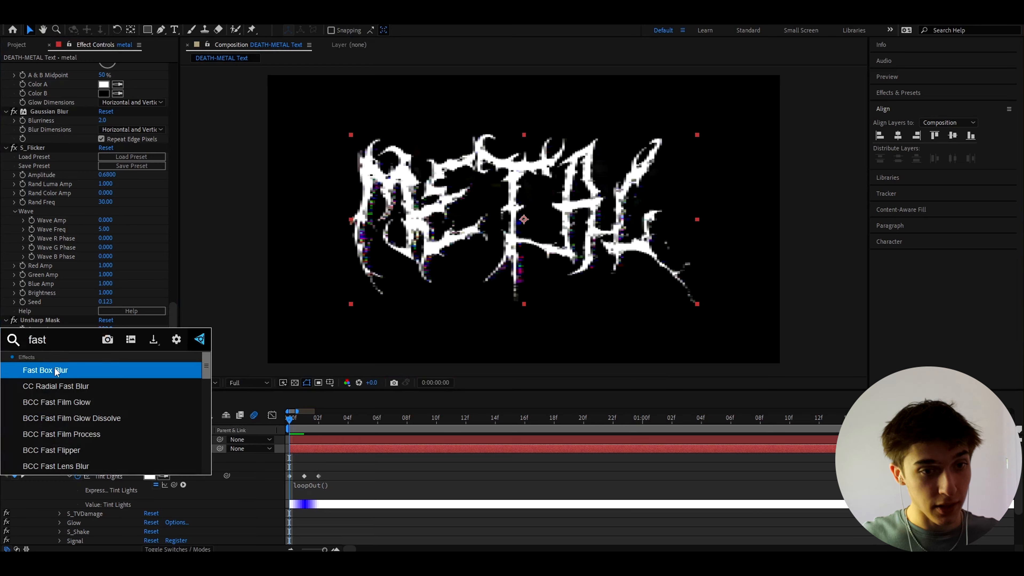
pyautogui.click(55, 369)
pyautogui.click(103, 356)
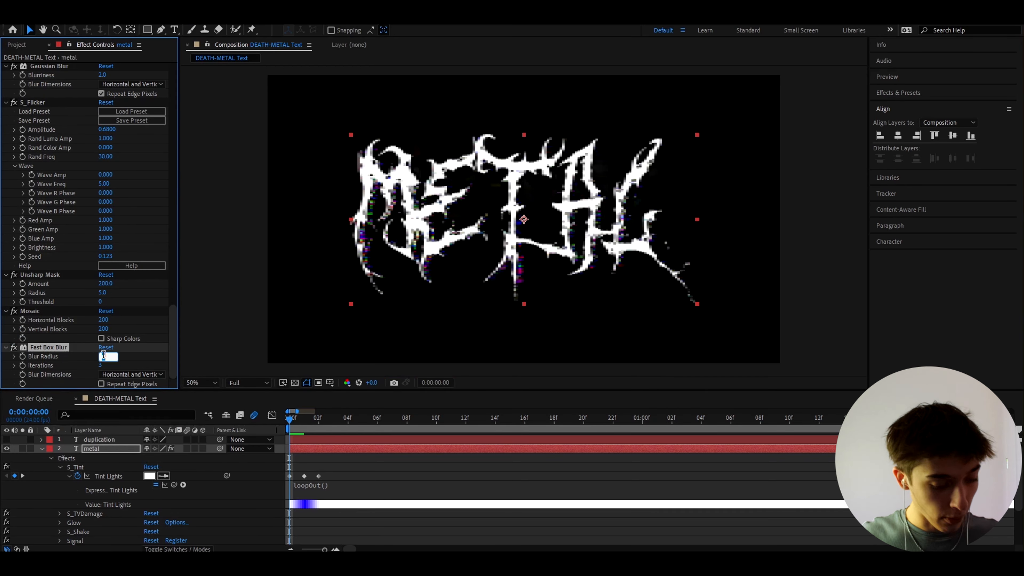
pyautogui.press('Return')
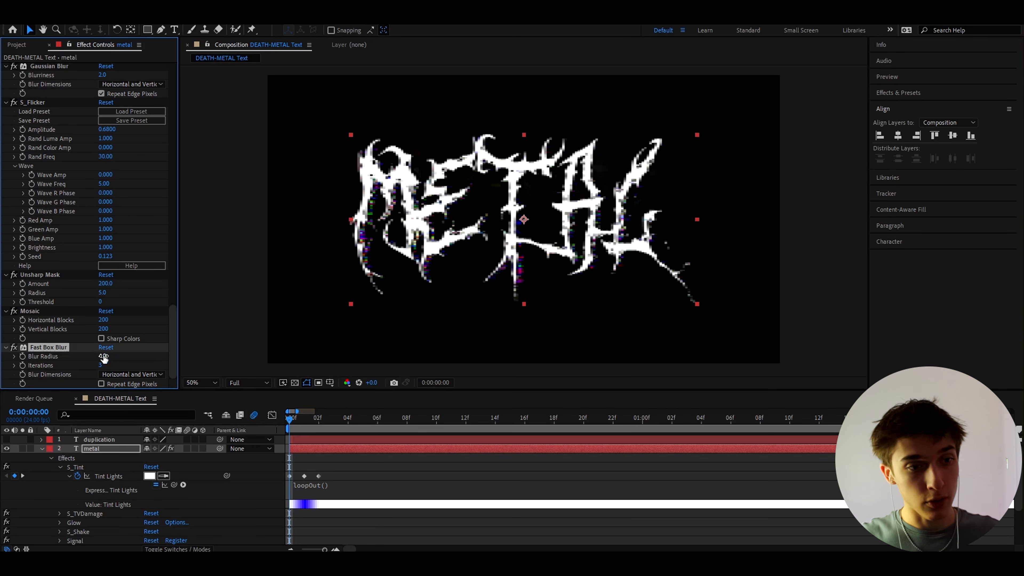
# - Add a Hue/Saturation effect to the metal layer and set its master saturation to -46
pyautogui.hotkey('ctrl', 'space')
pyautogui.write('hue')
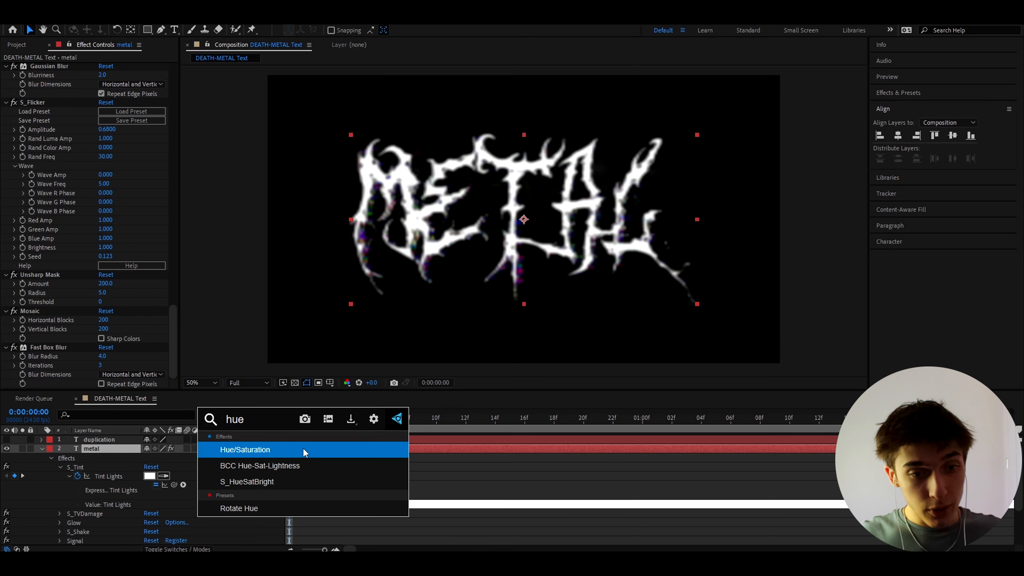
pyautogui.click(304, 452)
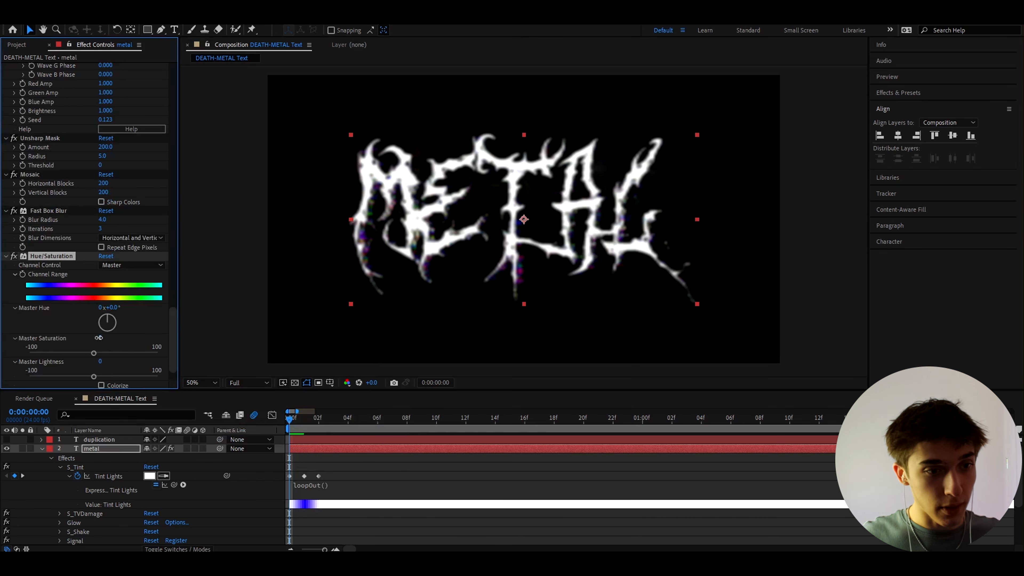
pyautogui.click(99, 337)
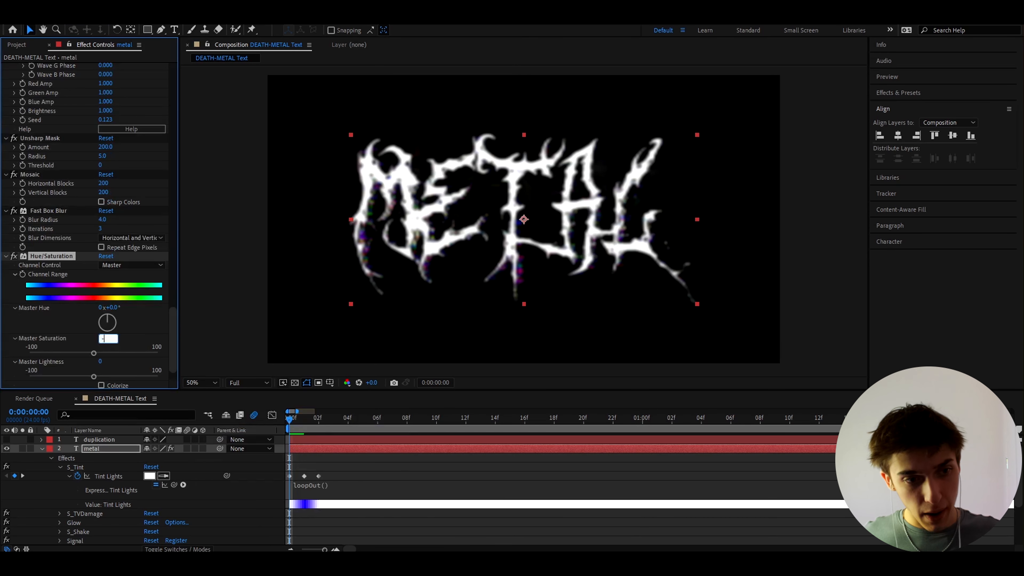
pyautogui.press('Return')
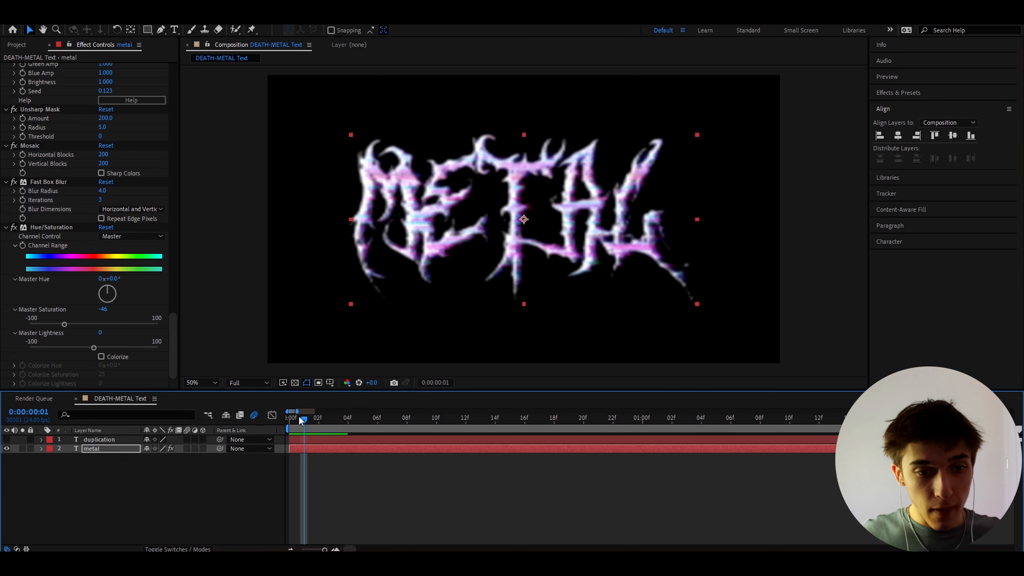
# - Return to the first frame and scale the metal layer up to 1087%
pyautogui.moveTo(298, 416); pyautogui.dragTo(276, 421)
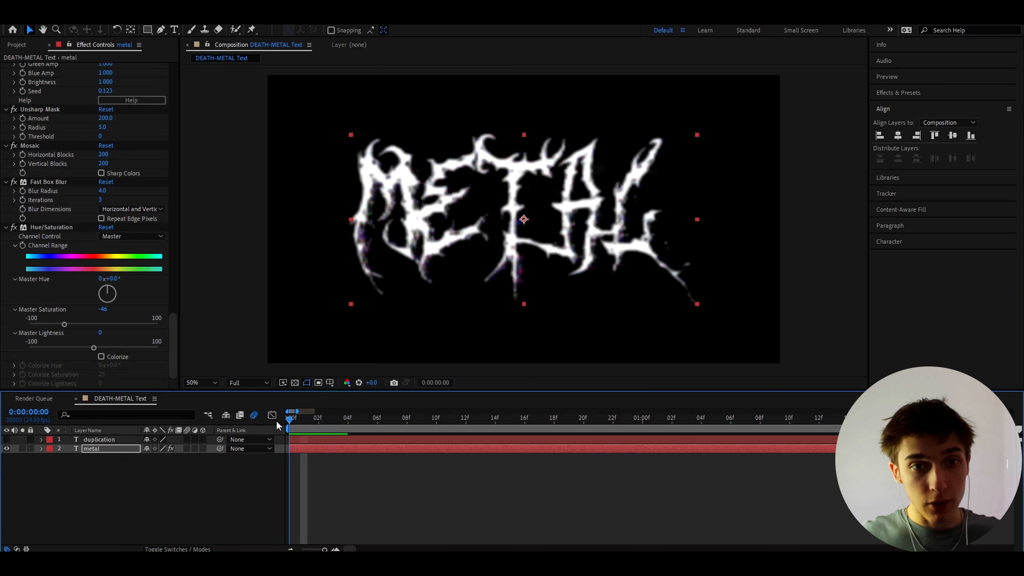
pyautogui.press('s')
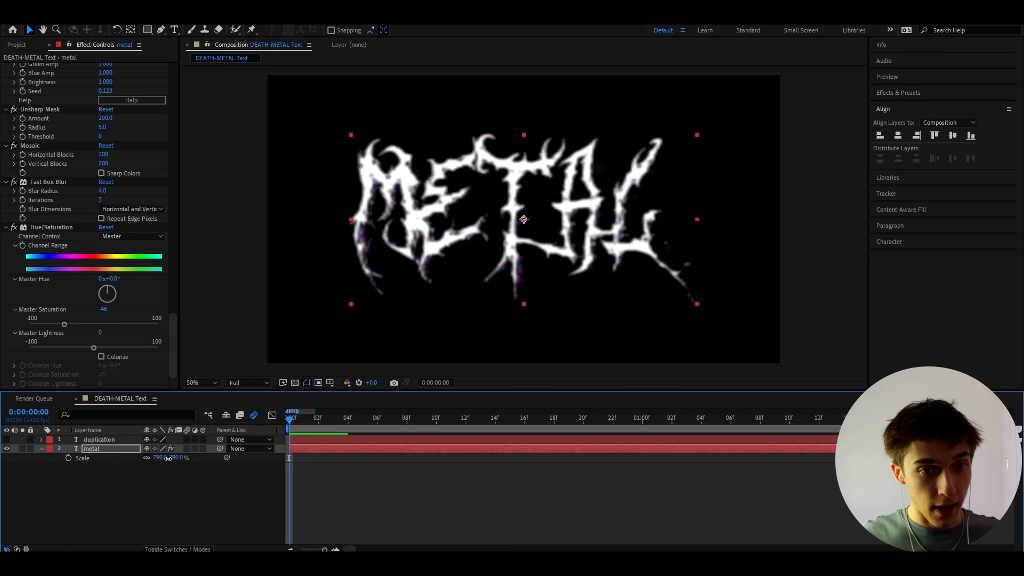
pyautogui.moveTo(168, 458); pyautogui.dragTo(313, 451)
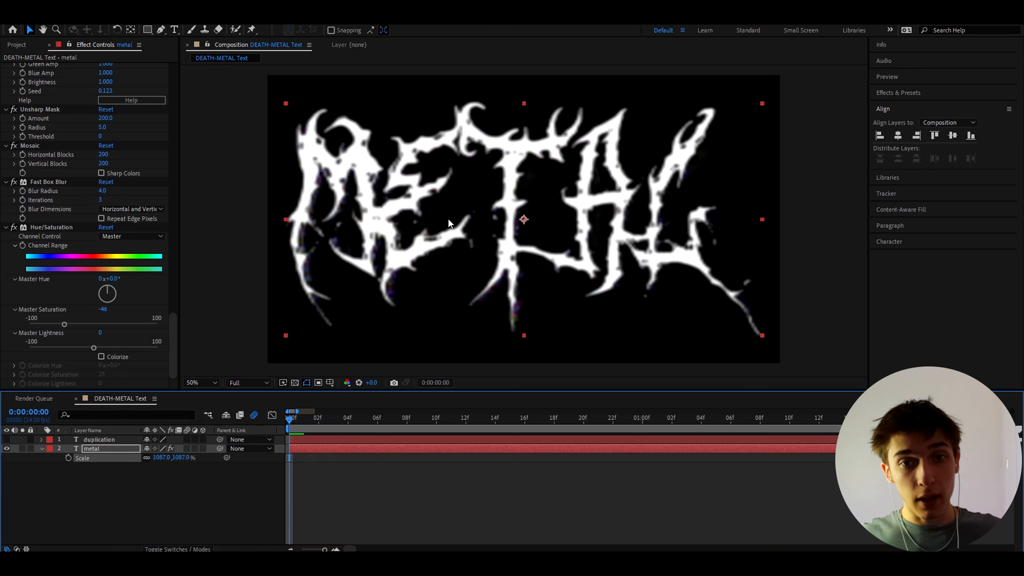
# - Set the Fast Box Blur's blur radius to 3.1 and the Unsharp Mask's radius to 6
pyautogui.click(104, 190)
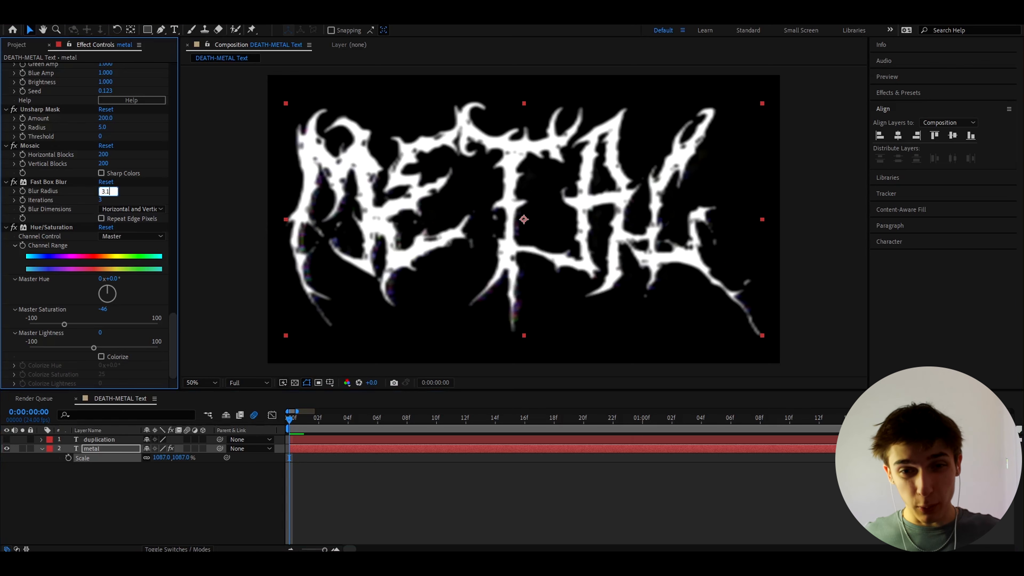
pyautogui.press('Return')
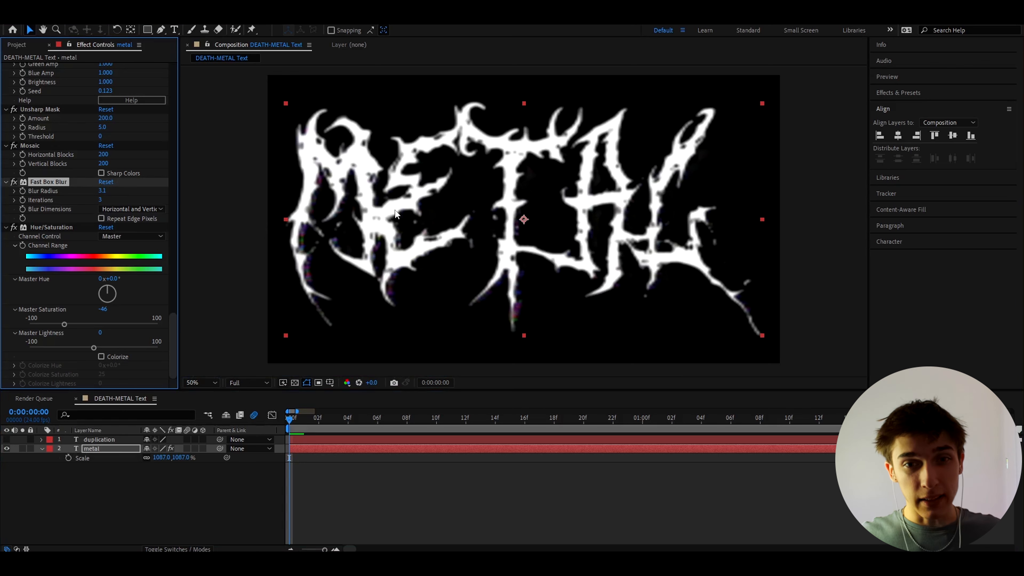
pyautogui.click(100, 127)
pyautogui.write('6')
pyautogui.press('Return')
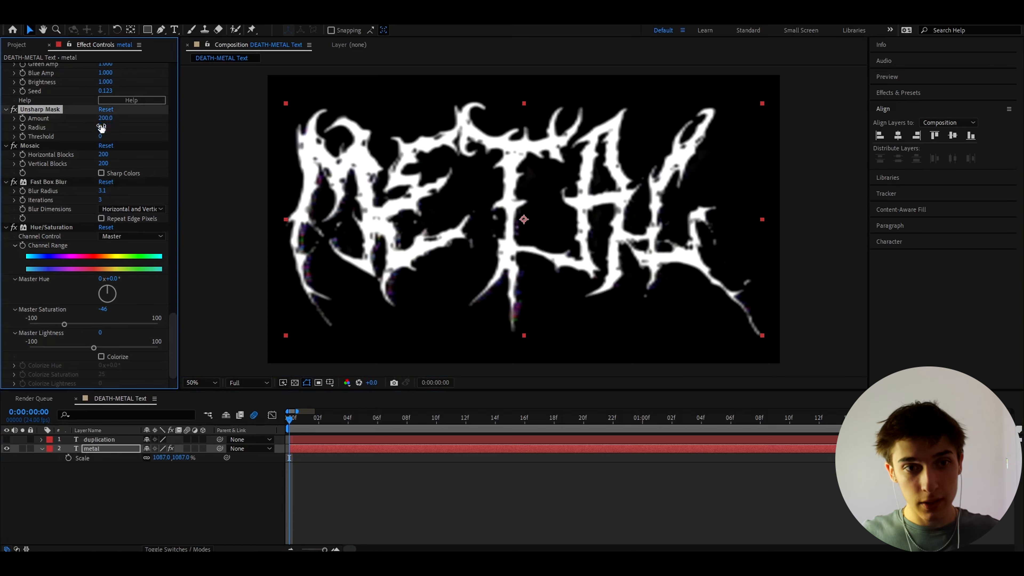
# - Play the composition from the first frame to check the metal layer's flickering animation
pyautogui.click(299, 448)
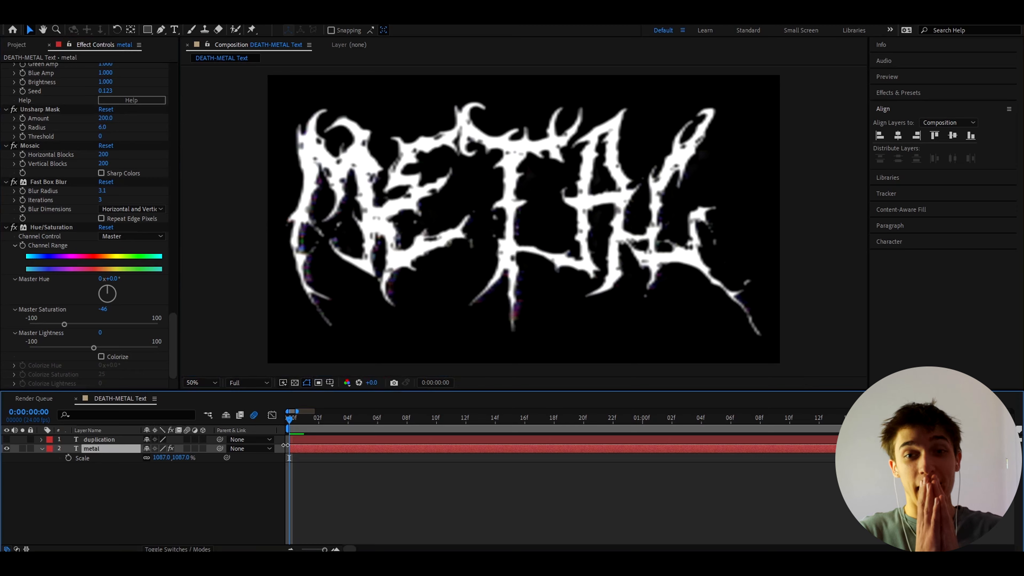
pyautogui.press('space')
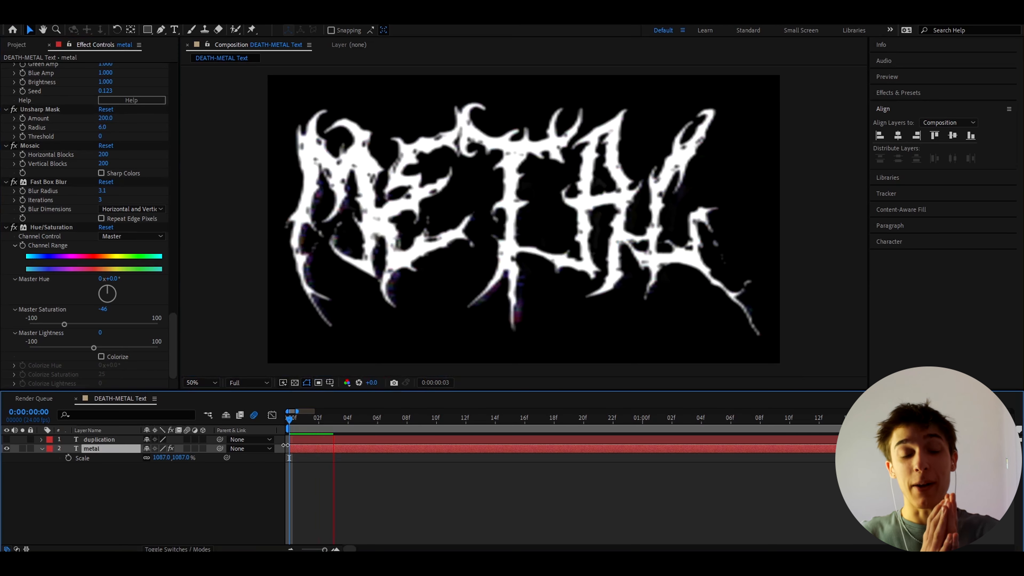
pyautogui.press('space')
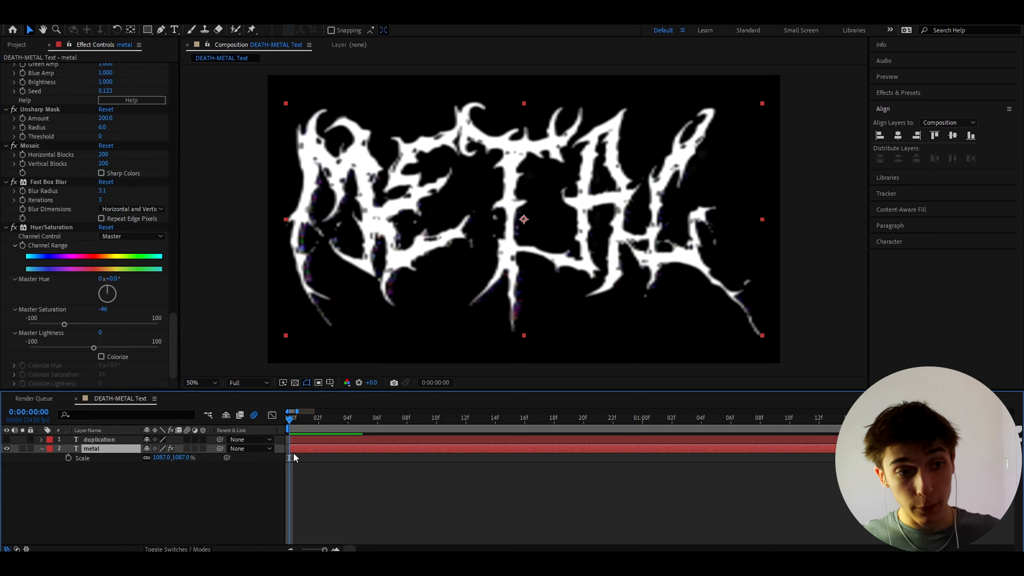
# - Add a Liquify effect to the metal layer
pyautogui.hotkey('ctrl', 'space')
pyautogui.write('liqu')
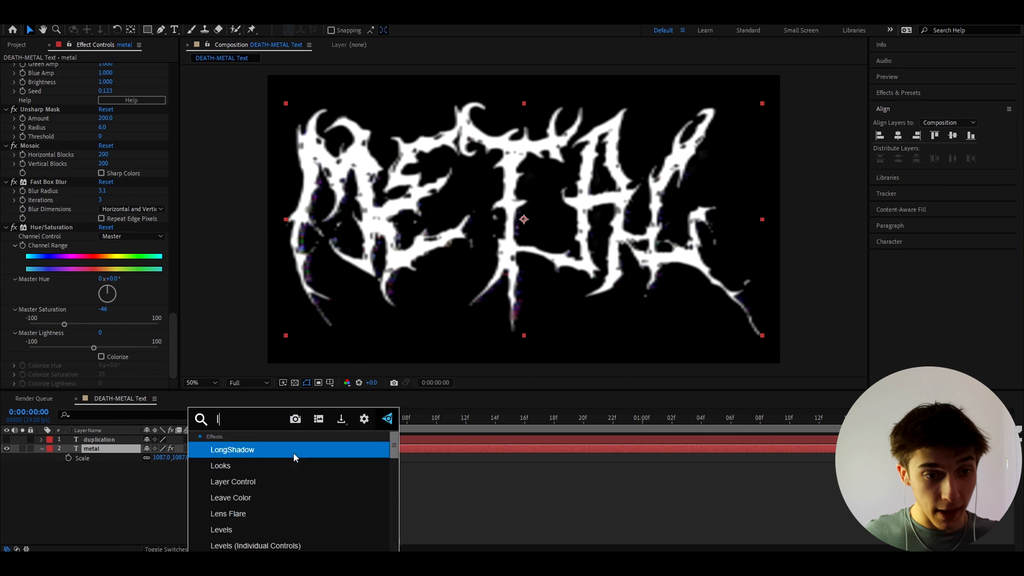
pyautogui.press('Return')
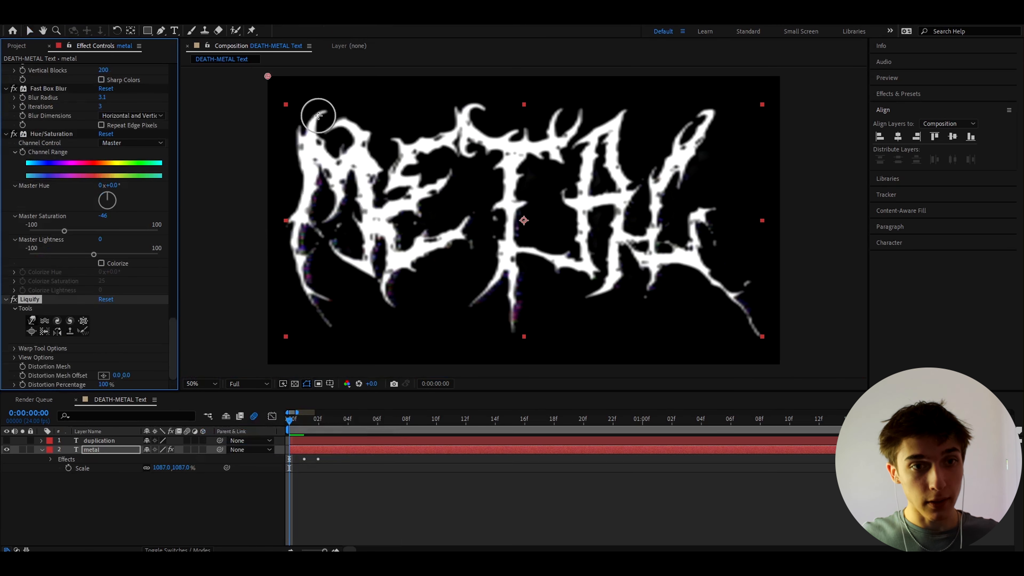
# - Warp the upper and lower tips of the METAL letters with Liquify strokes, stretching the spikes outward
pyautogui.moveTo(315, 294); pyautogui.dragTo(341, 355)
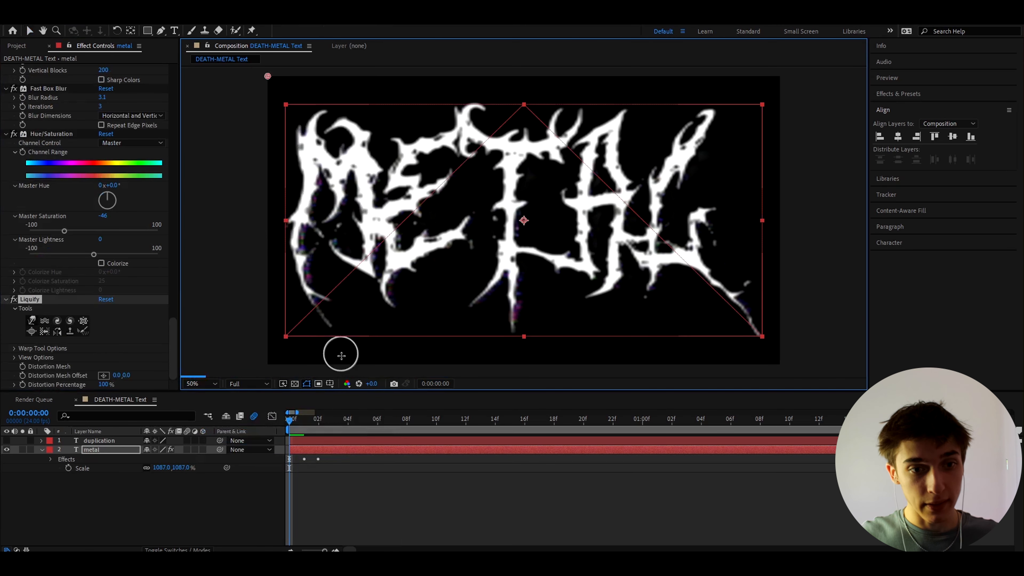
pyautogui.moveTo(517, 308); pyautogui.dragTo(512, 371)
pyautogui.moveTo(491, 288); pyautogui.dragTo(450, 342)
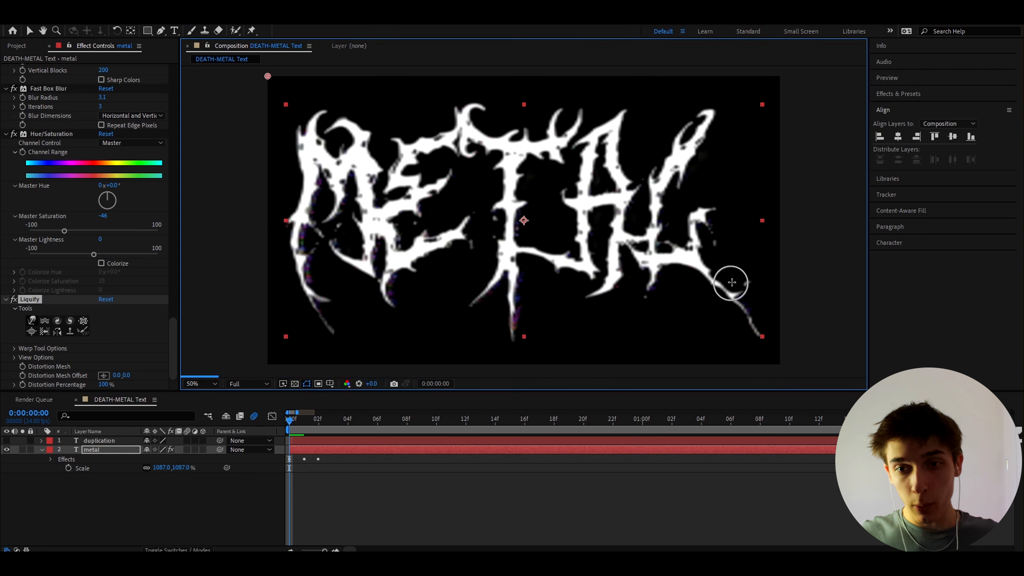
pyautogui.moveTo(651, 264)
pyautogui.mouseDown()
pyautogui.moveTo(655, 343)
pyautogui.moveTo(615, 275)
pyautogui.mouseUp()
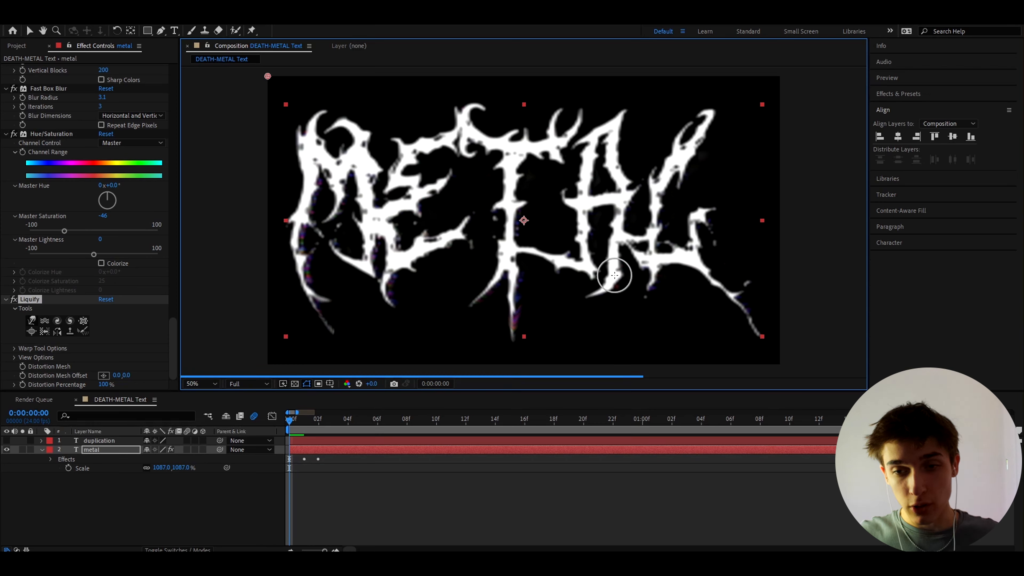
pyautogui.moveTo(321, 128); pyautogui.dragTo(317, 130)
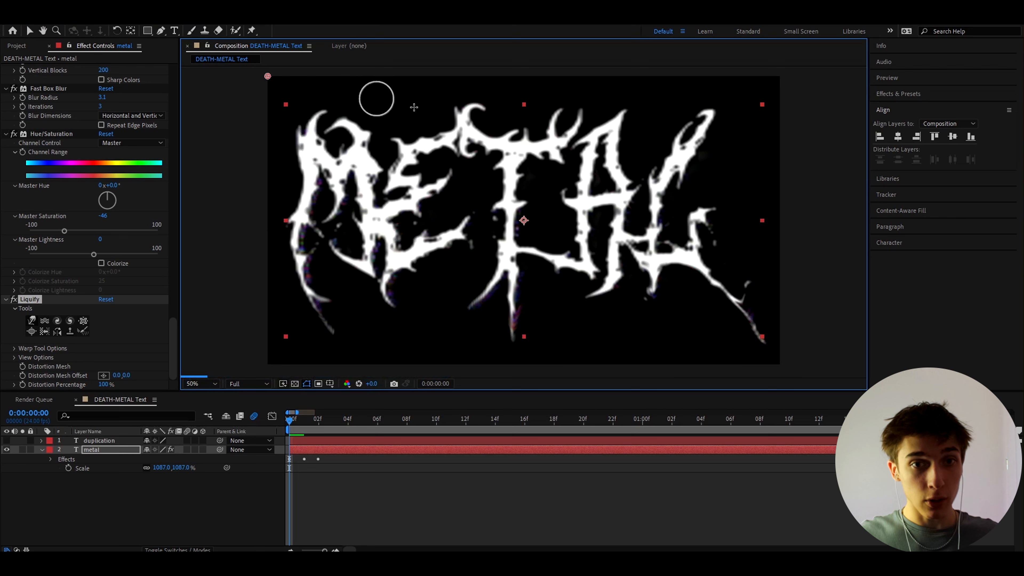
pyautogui.moveTo(469, 110); pyautogui.dragTo(482, 76)
pyautogui.moveTo(616, 116); pyautogui.dragTo(617, 113)
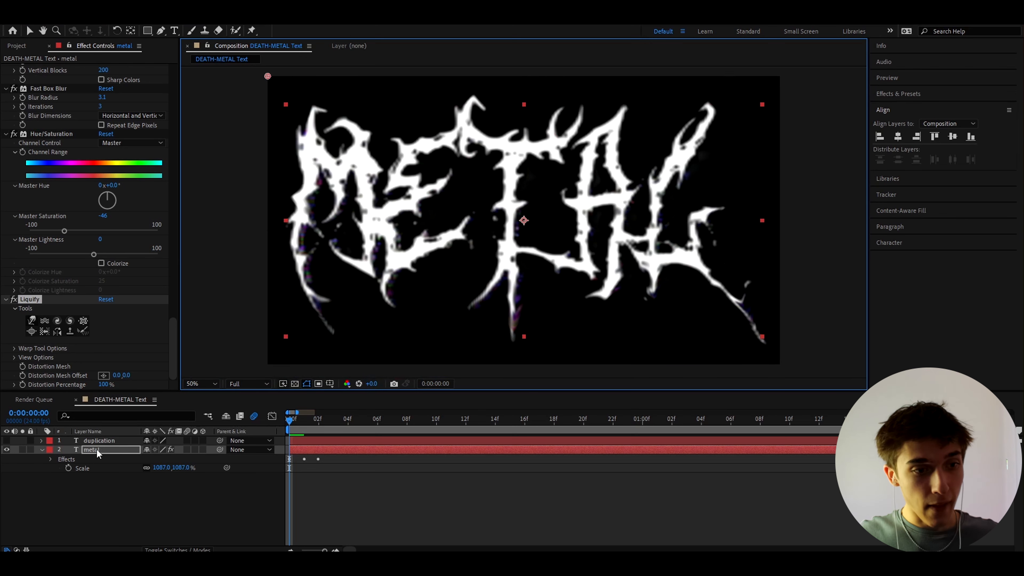
# - Add a 100% keyframe for Liquify's Distortion Percentage on the metal layer and move it to 0:00:01:01
pyautogui.click(96, 452)
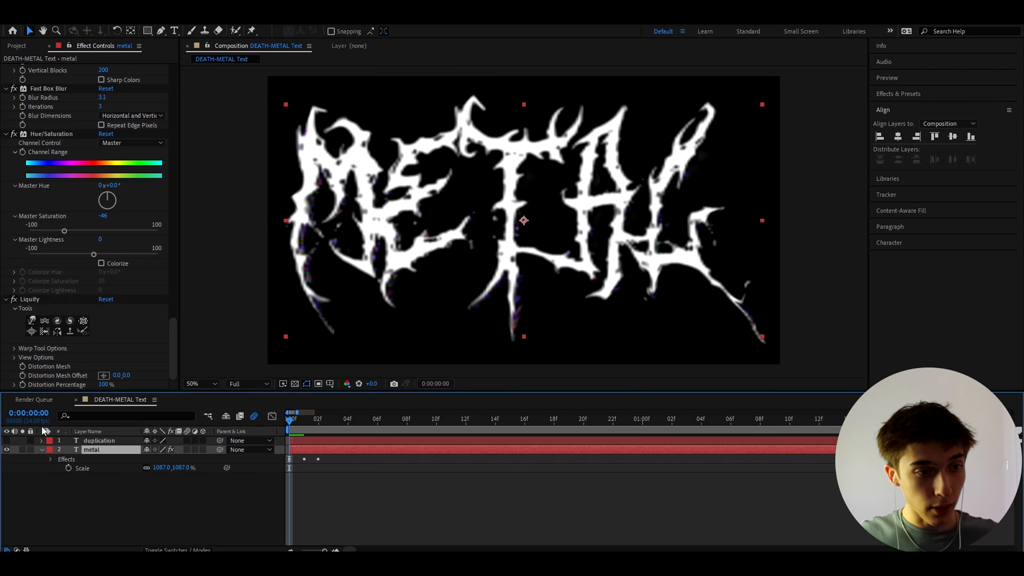
pyautogui.click(23, 384)
pyautogui.press('u')
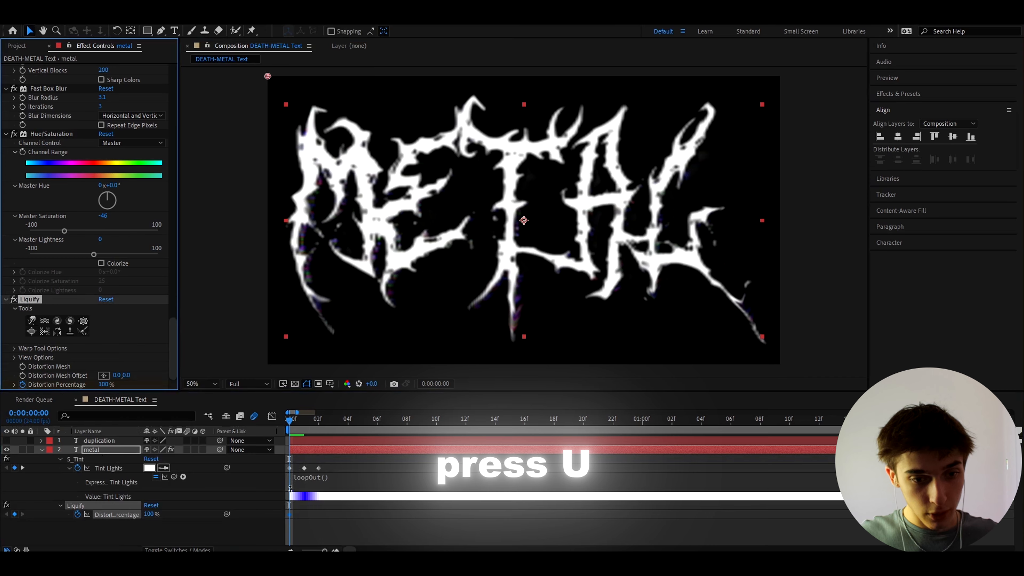
pyautogui.moveTo(290, 514); pyautogui.dragTo(348, 515)
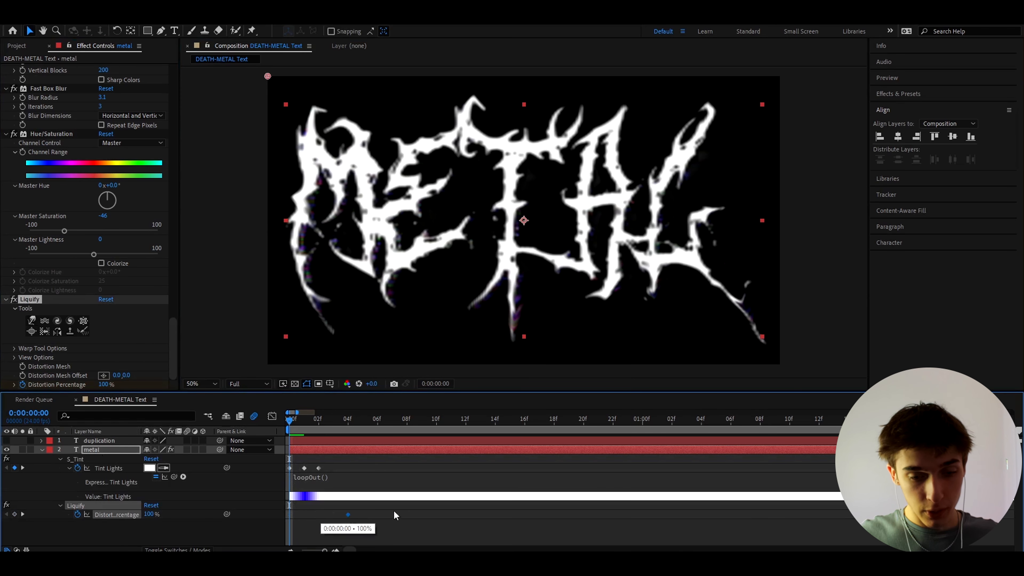
pyautogui.moveTo(663, 507); pyautogui.dragTo(663, 507)
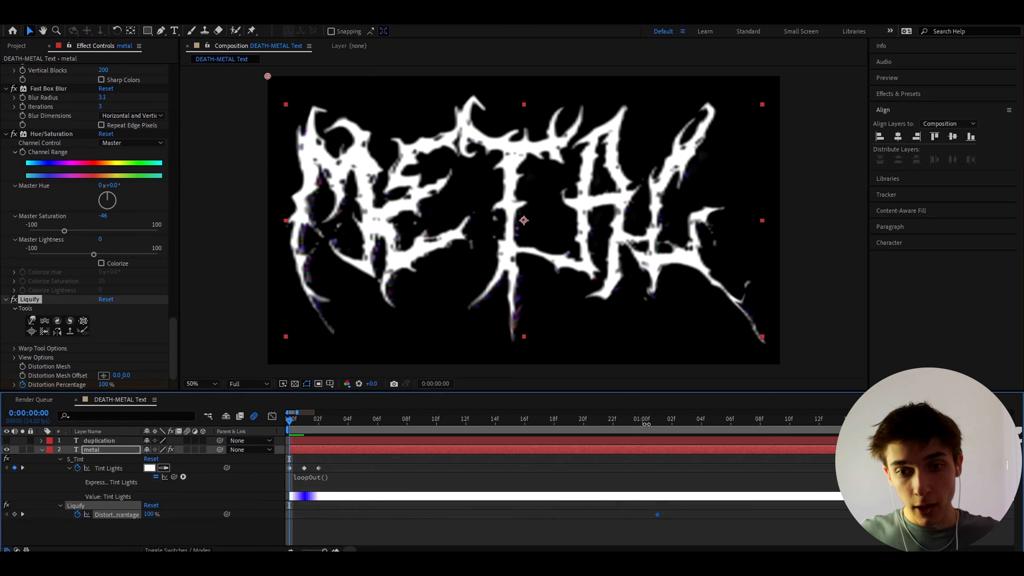
# - Split the metal layer at 0:00:01:01 and delete the part after the split
pyautogui.click(658, 421)
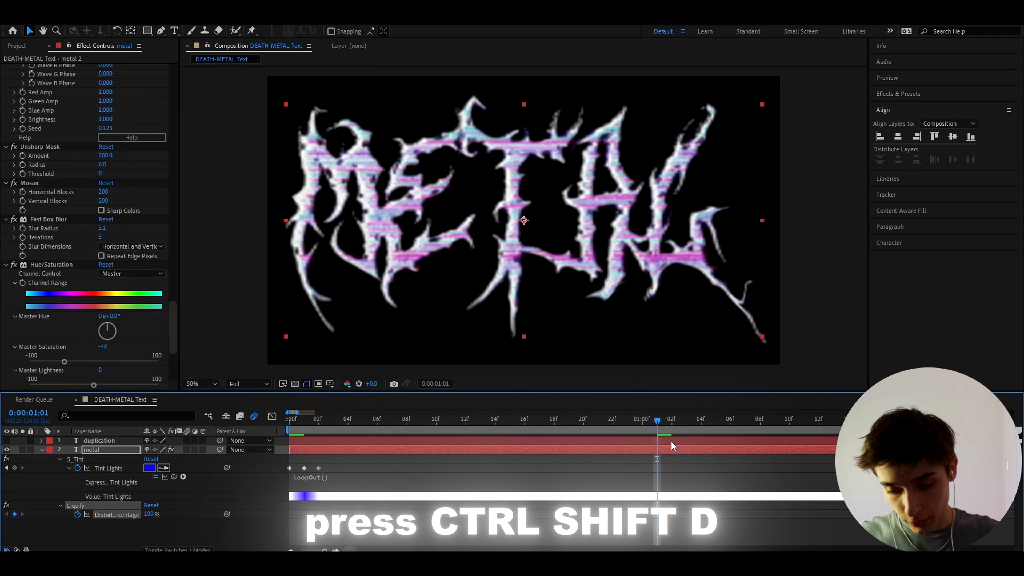
pyautogui.hotkey('ctrl', 'shift', 'd')
pyautogui.moveTo(660, 420); pyautogui.dragTo(642, 420)
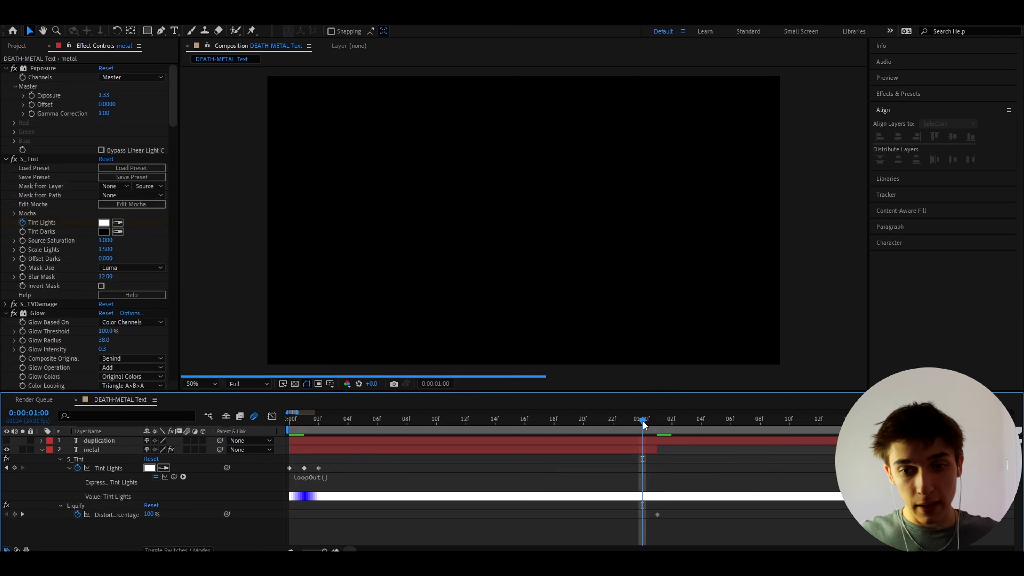
# - Set Liquify's Distortion Percentage to 0% at the first frame and check the distortion around frame 10
pyautogui.press('Home')
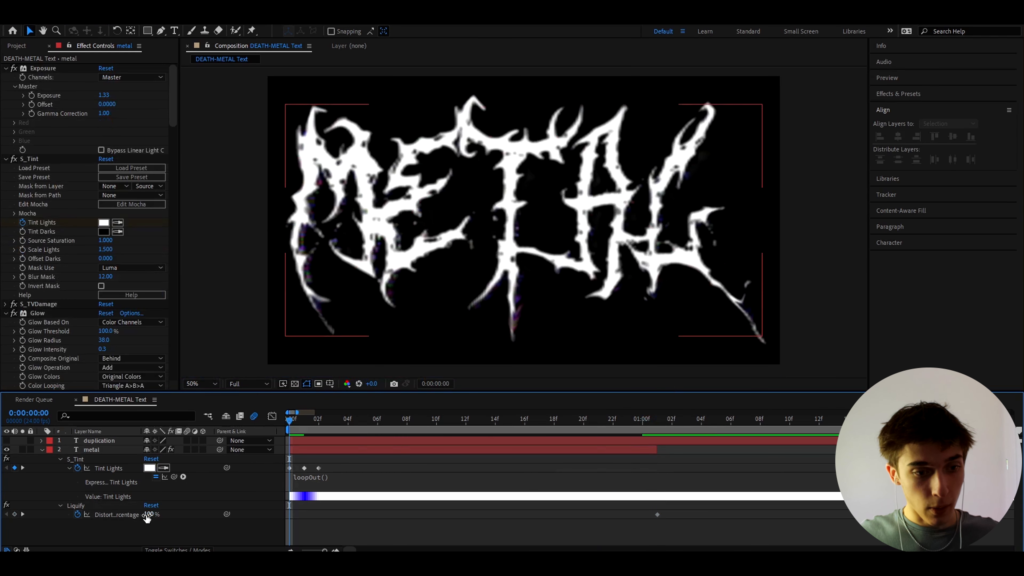
pyautogui.click(149, 514)
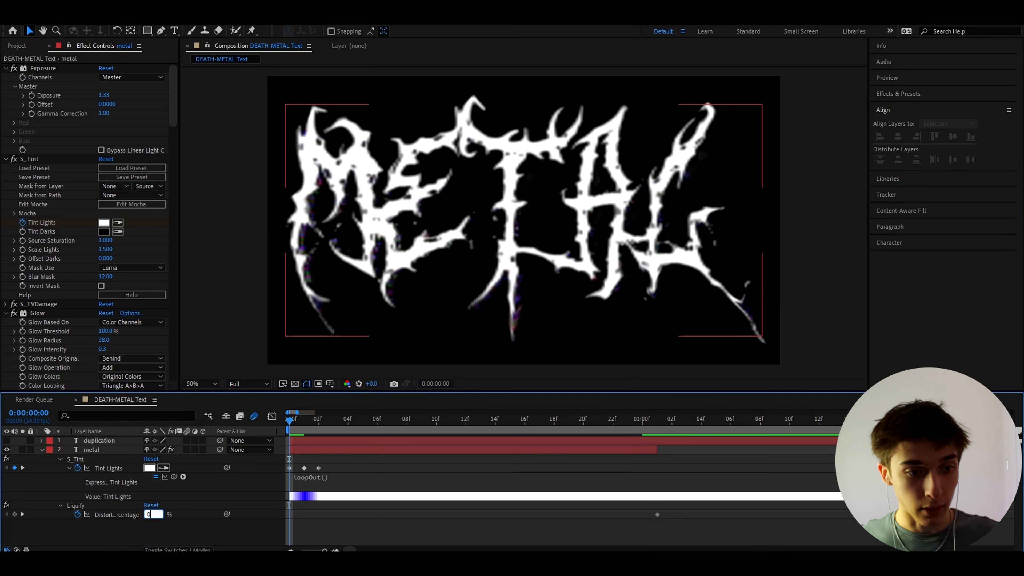
pyautogui.write('0')
pyautogui.press('Return')
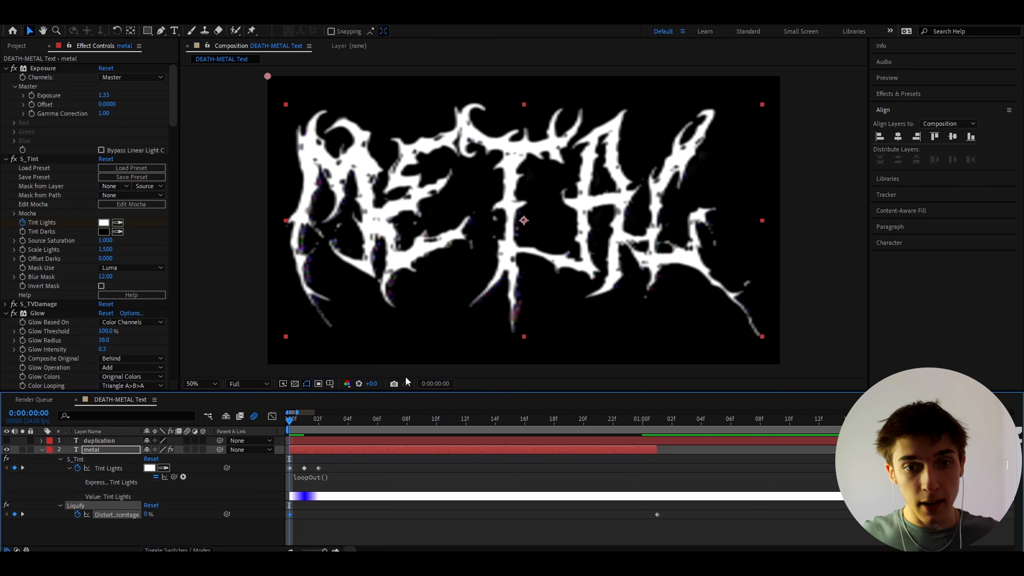
pyautogui.click(435, 423)
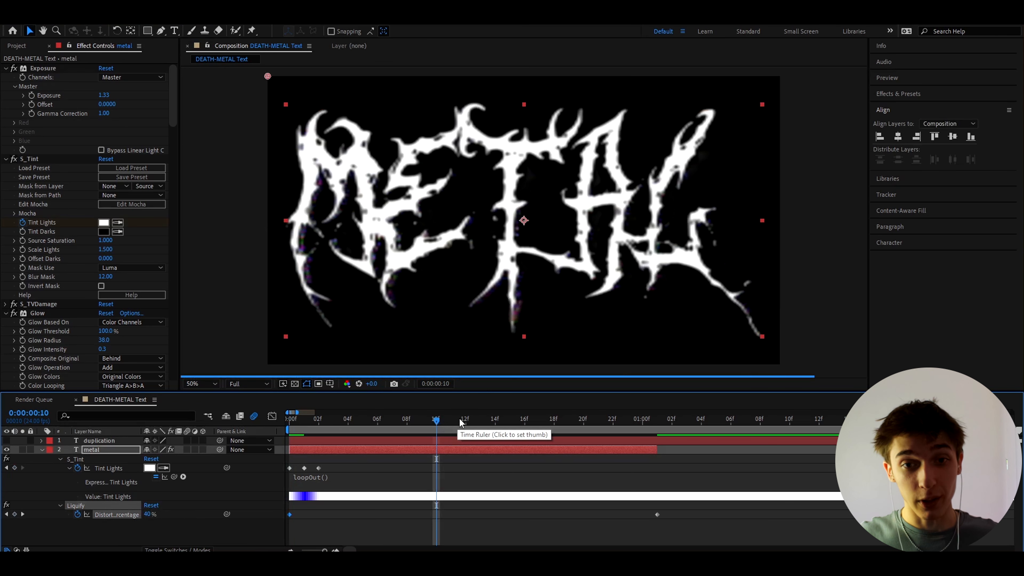
pyautogui.press('Home')
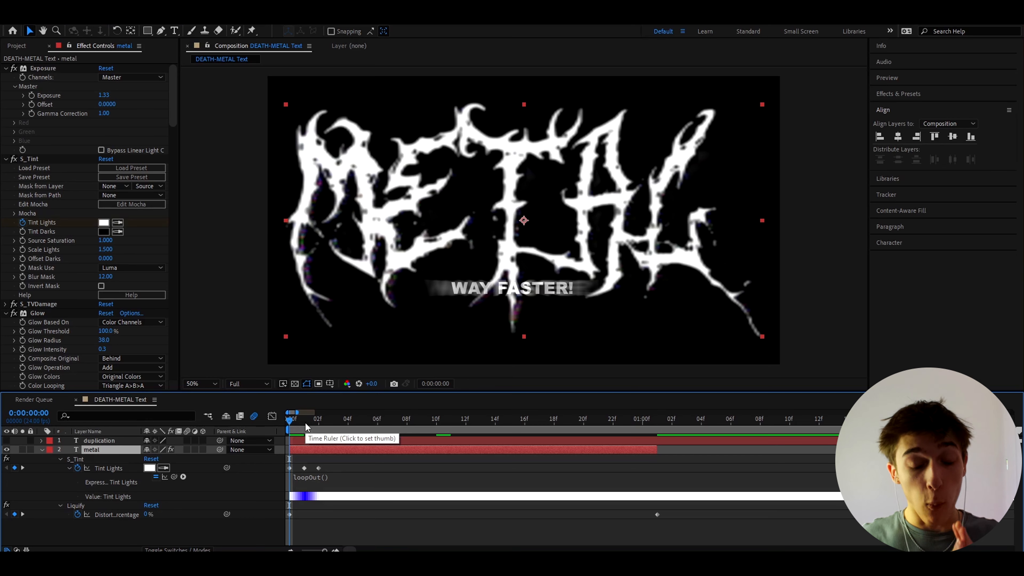
# - Hide the metal layer, show the duplication layer and select it
pyautogui.click(6, 450)
pyautogui.click(7, 441)
pyautogui.click(110, 441)
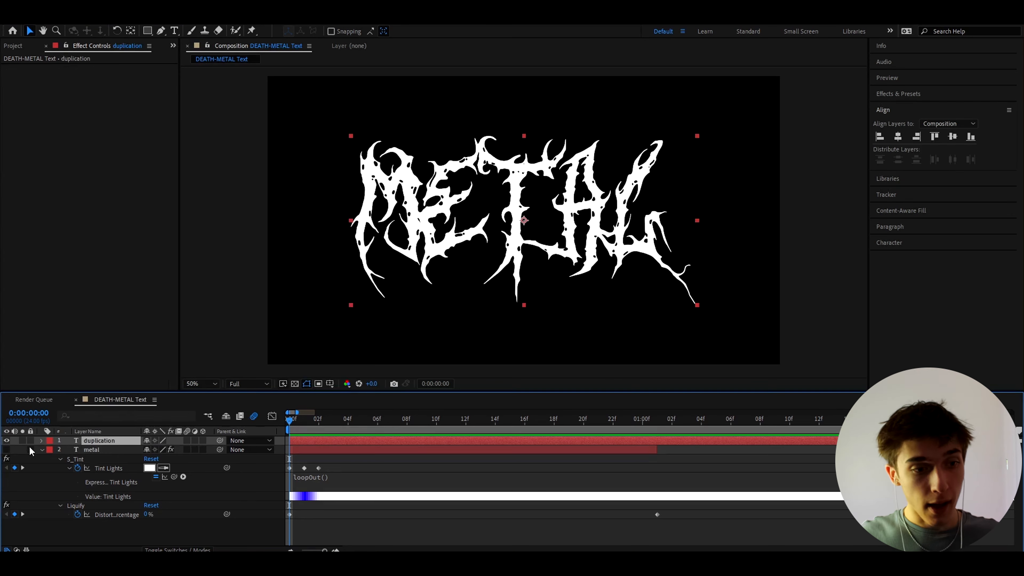
# - Apply the Opium Text 2 V3 preset from the Opium user presets to the duplication layer and preview it
pyautogui.click(892, 94)
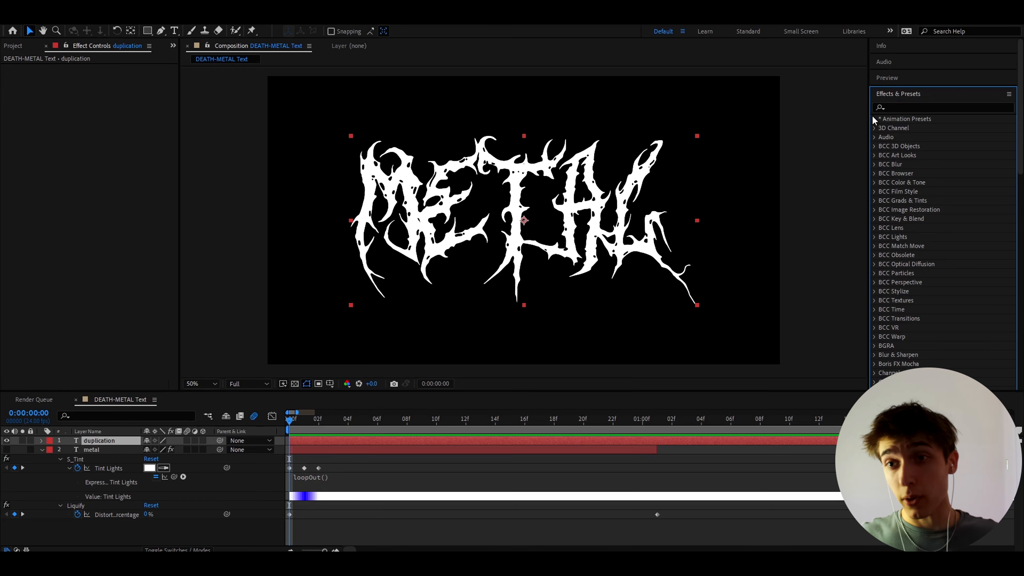
pyautogui.click(873, 118)
pyautogui.moveTo(870, 122); pyautogui.dragTo(849, 128)
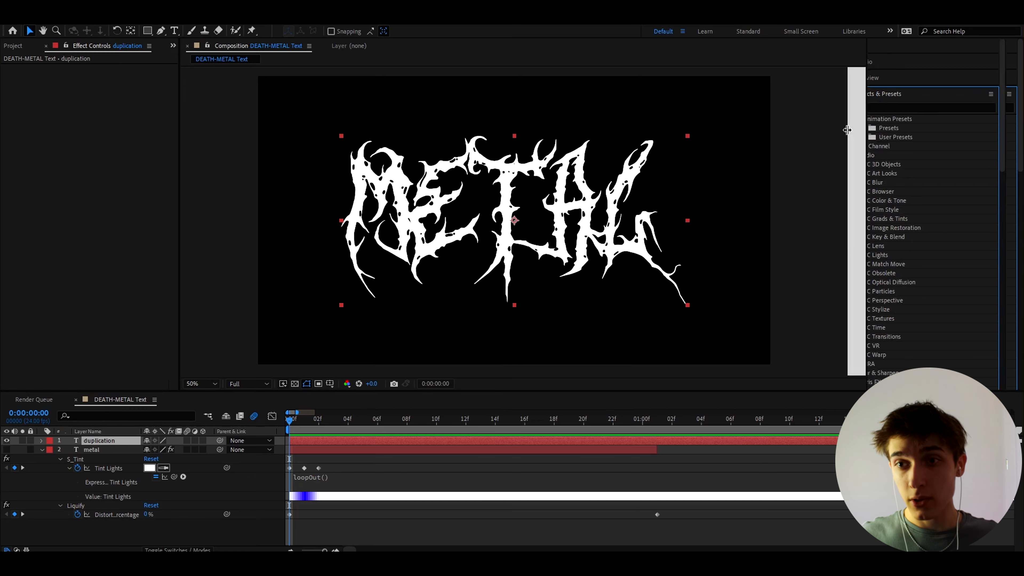
pyautogui.click(863, 136)
pyautogui.click(871, 182)
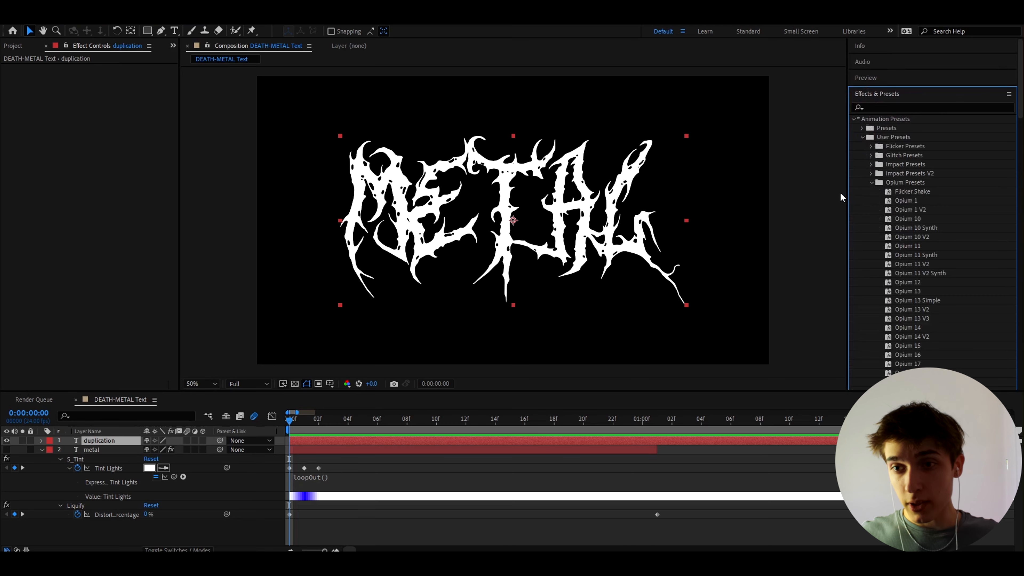
pyautogui.moveTo(844, 190); pyautogui.dragTo(833, 192)
pyautogui.scroll(-10, 895, 205)
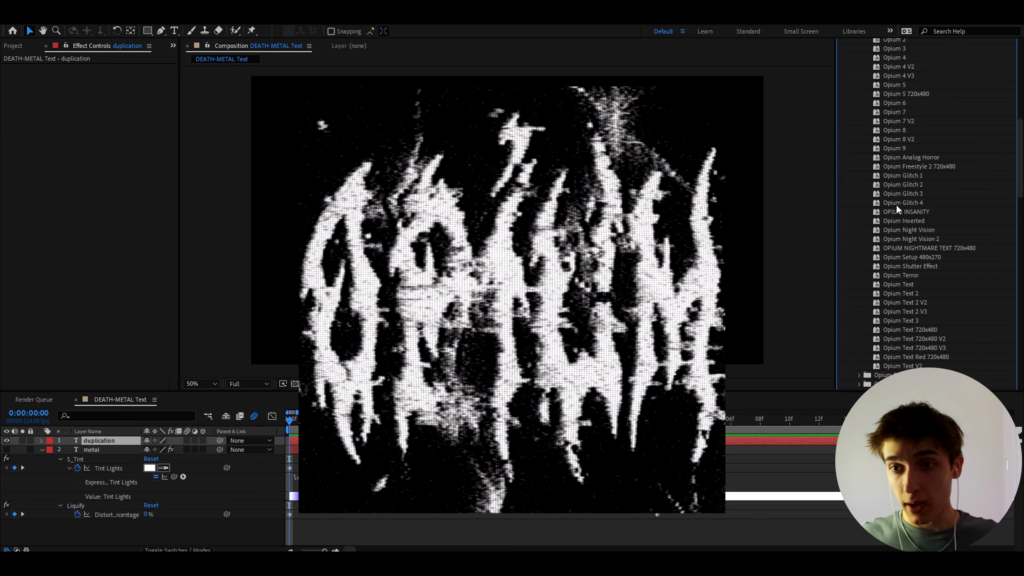
pyautogui.click(899, 312)
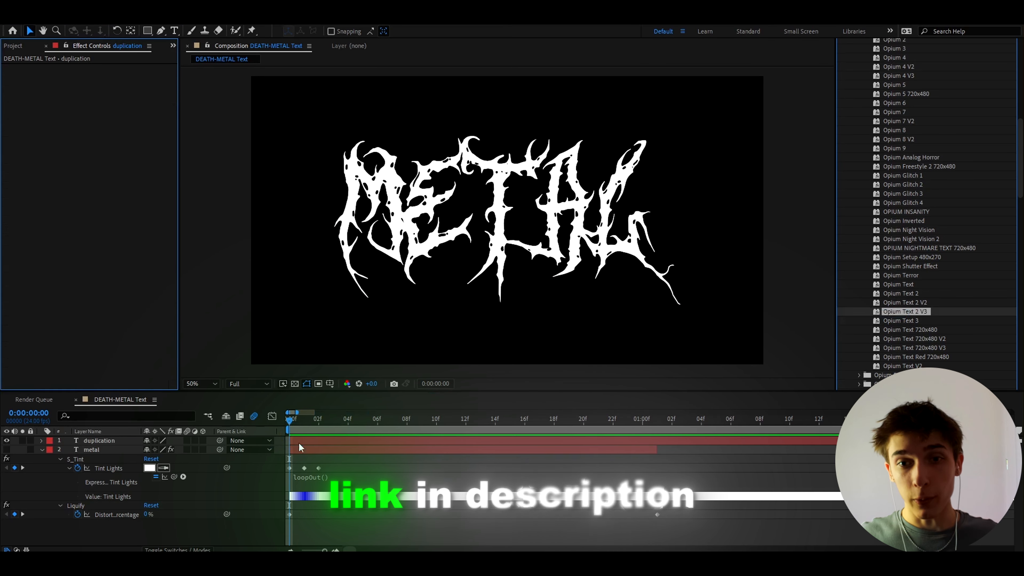
pyautogui.moveTo(299, 443); pyautogui.dragTo(301, 441)
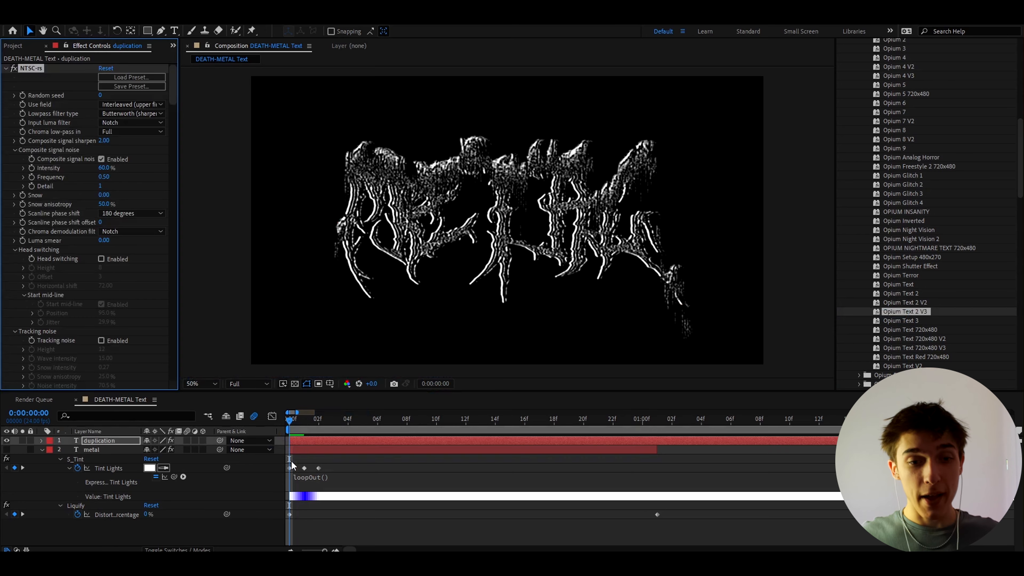
pyautogui.press('space')
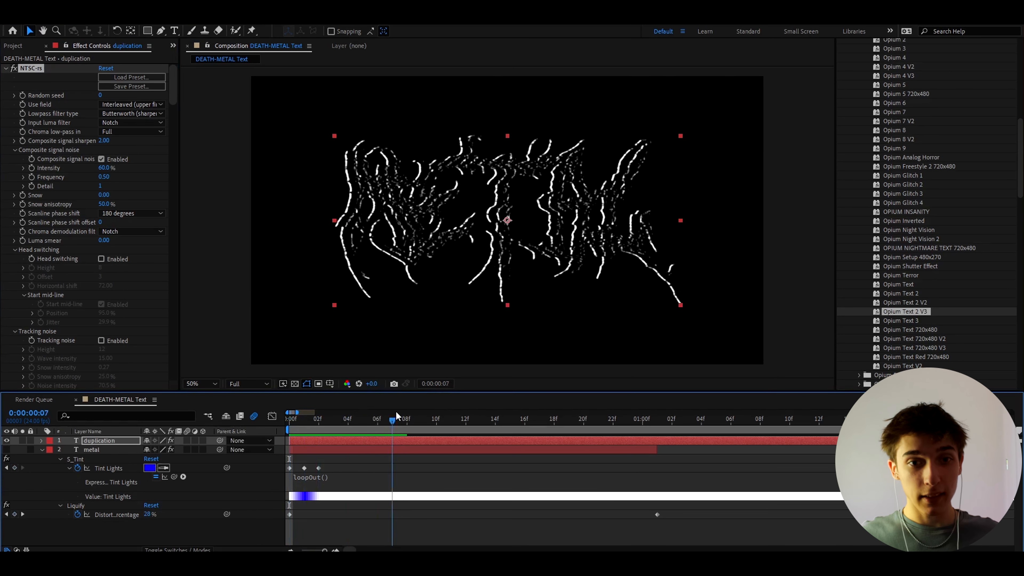
pyautogui.press('space')
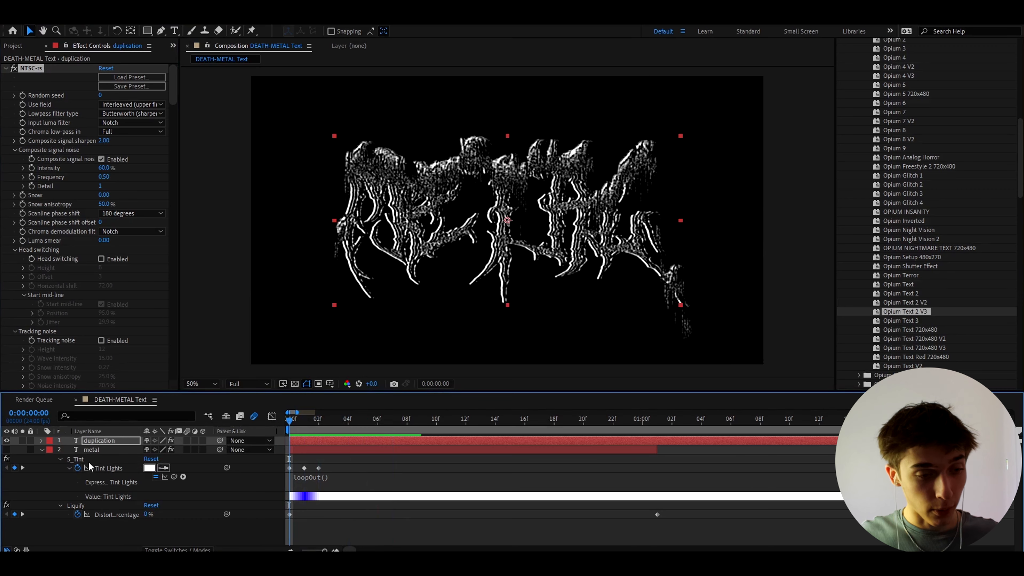
# - Keyframe the duplication layer's scale at the first frame, then at 0:00:01:01 set it to 1011% width and 1111% height with proportions unlinked
pyautogui.press('s')
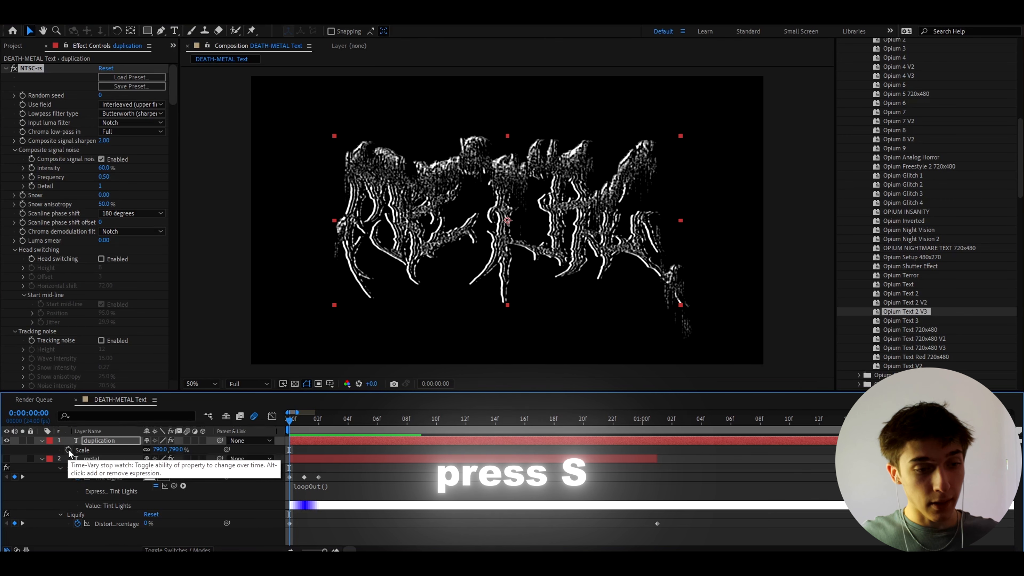
pyautogui.click(68, 449)
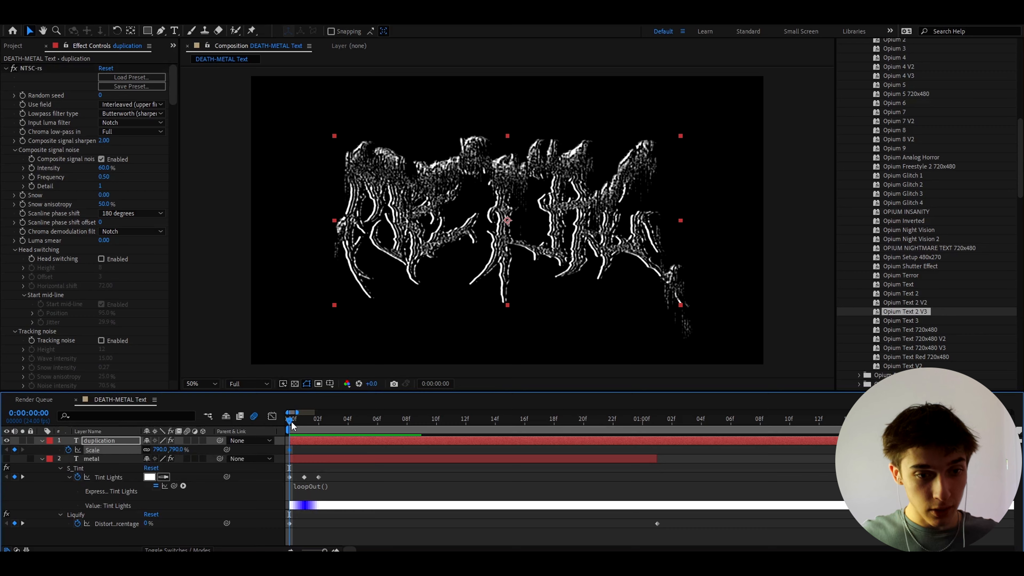
pyautogui.moveTo(292, 419); pyautogui.dragTo(658, 418)
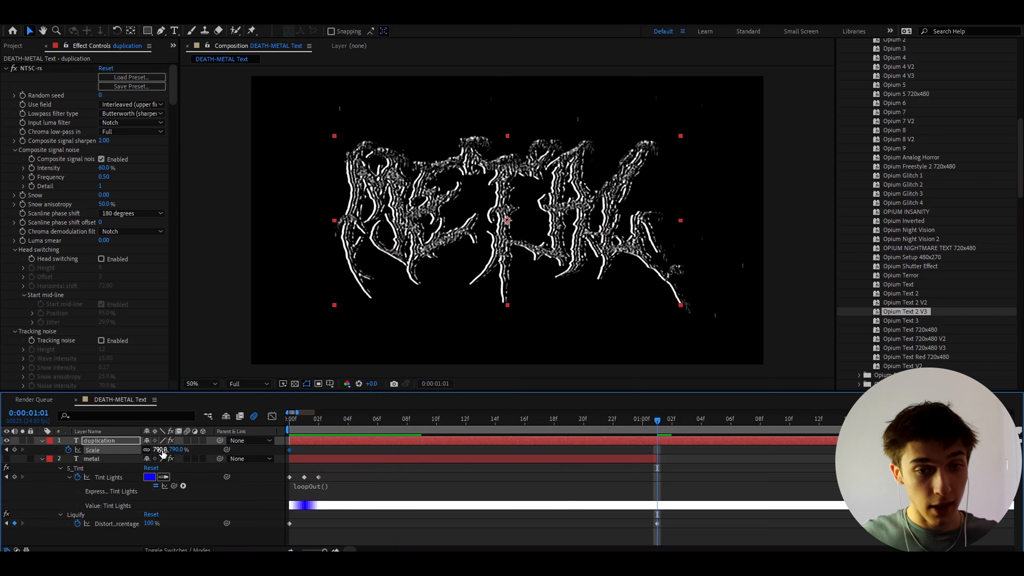
pyautogui.moveTo(163, 454); pyautogui.dragTo(254, 444)
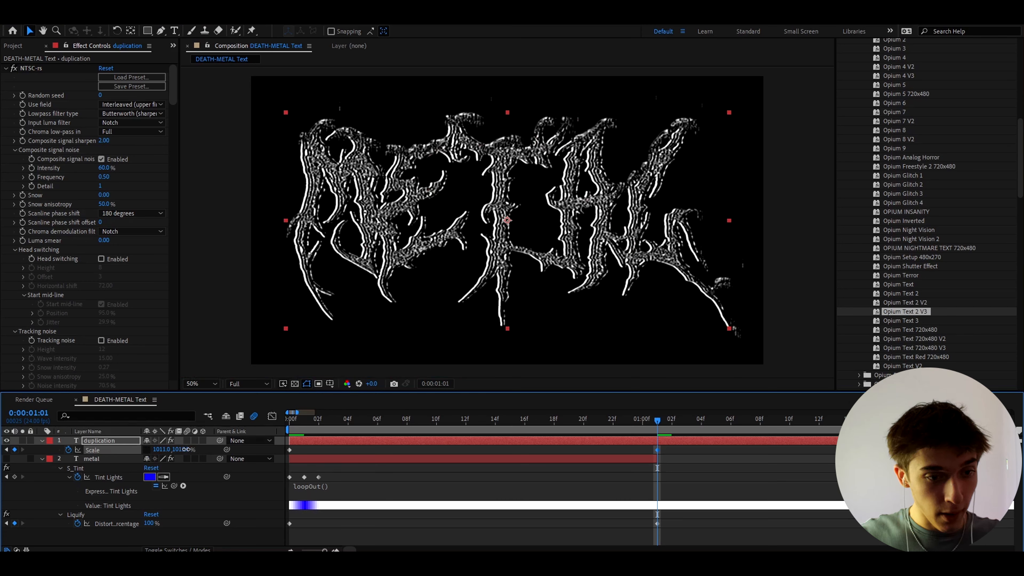
pyautogui.moveTo(185, 449); pyautogui.dragTo(237, 449)
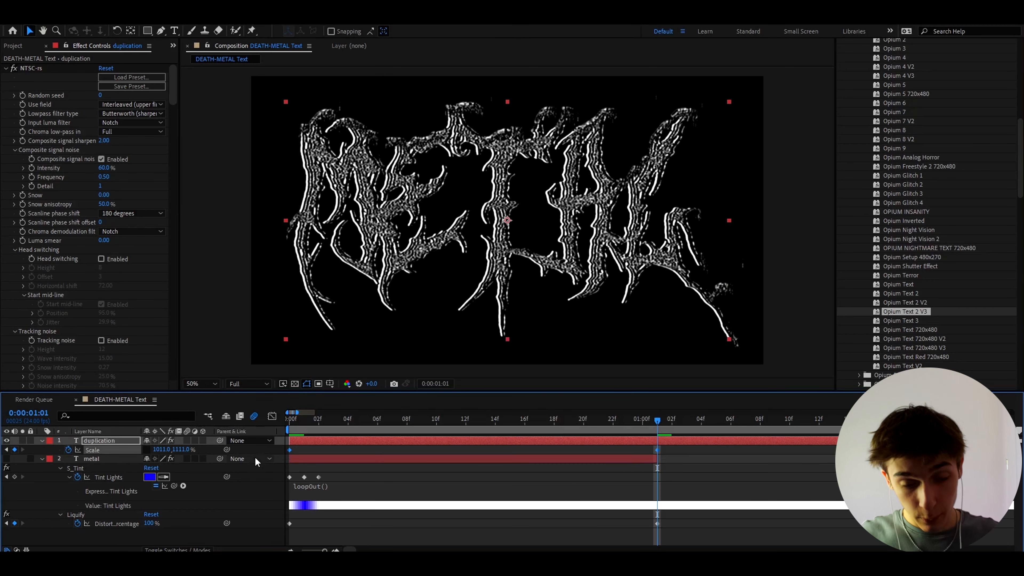
# - Apply Easy Ease to the duplication layer's scale keyframes and reshape the value graph so scaling starts fast and slows gradually to the end
pyautogui.press('F9')
pyautogui.click(272, 415)
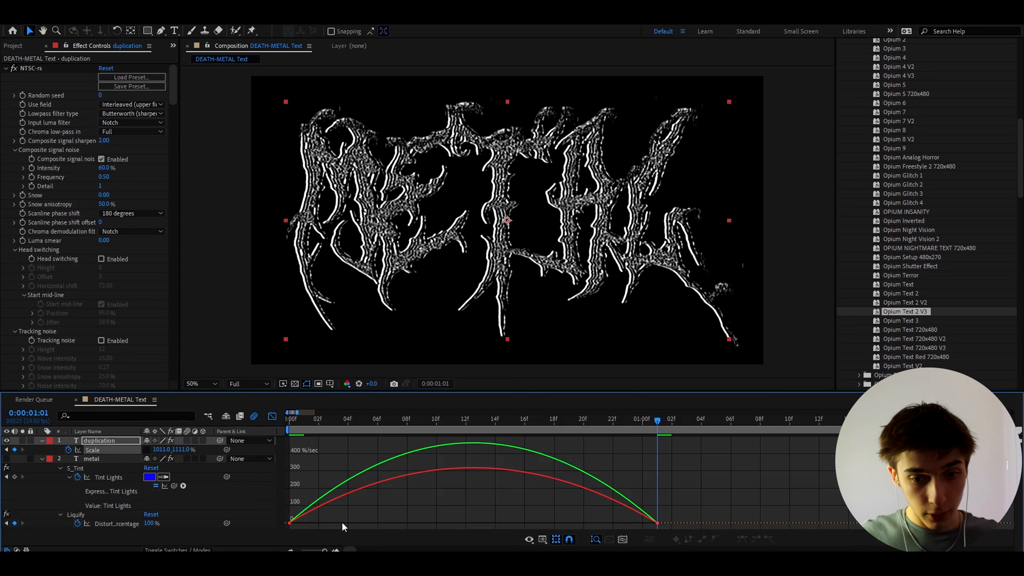
pyautogui.click(542, 539)
pyautogui.click(580, 422)
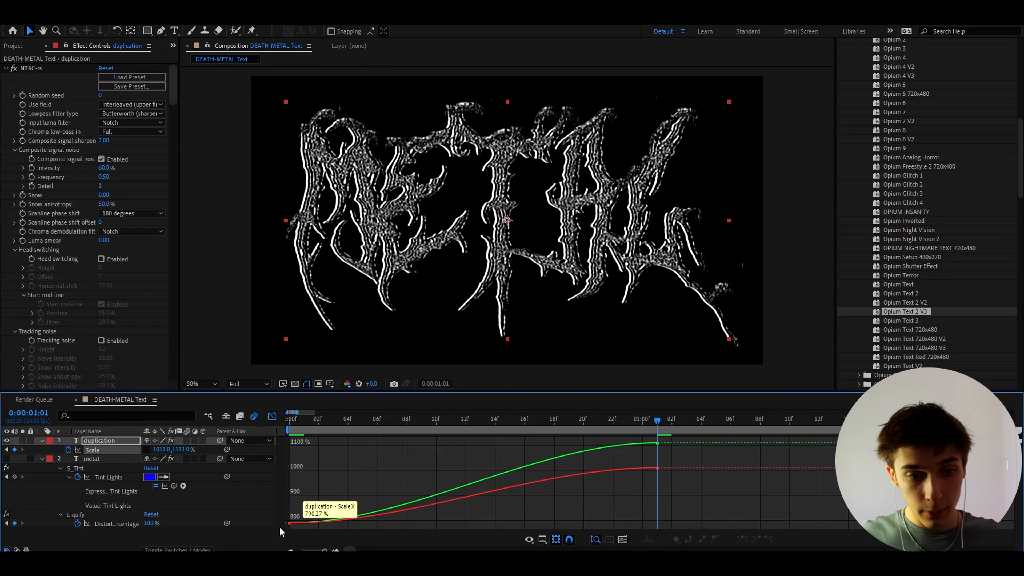
pyautogui.click(289, 523)
pyautogui.moveTo(412, 523); pyautogui.dragTo(302, 451)
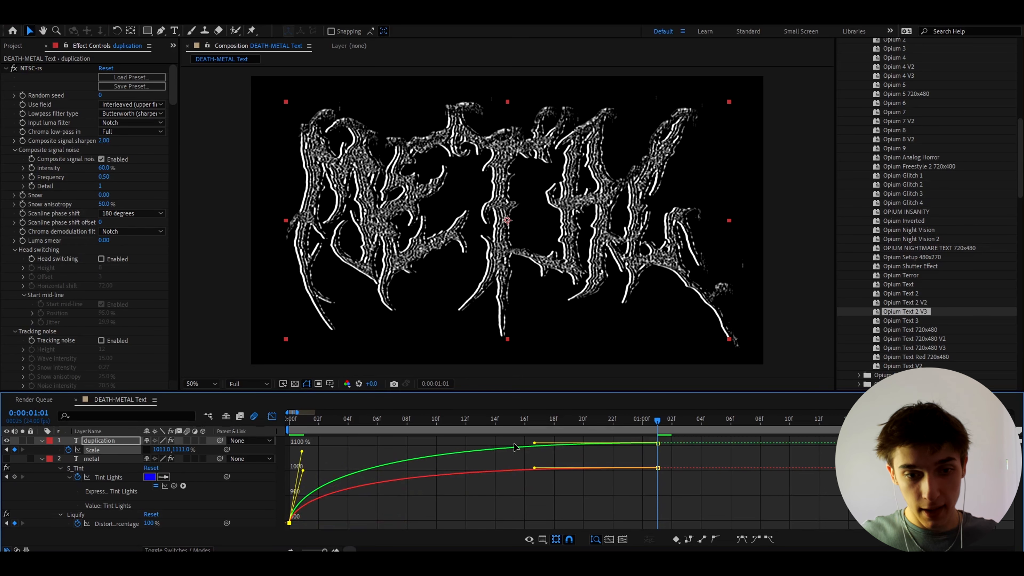
pyautogui.moveTo(534, 468); pyautogui.dragTo(424, 463)
pyautogui.click(272, 416)
# - End the duplication layer and the work area at 0:00:01:01 and preview the scaling animation
pyautogui.click(657, 420)
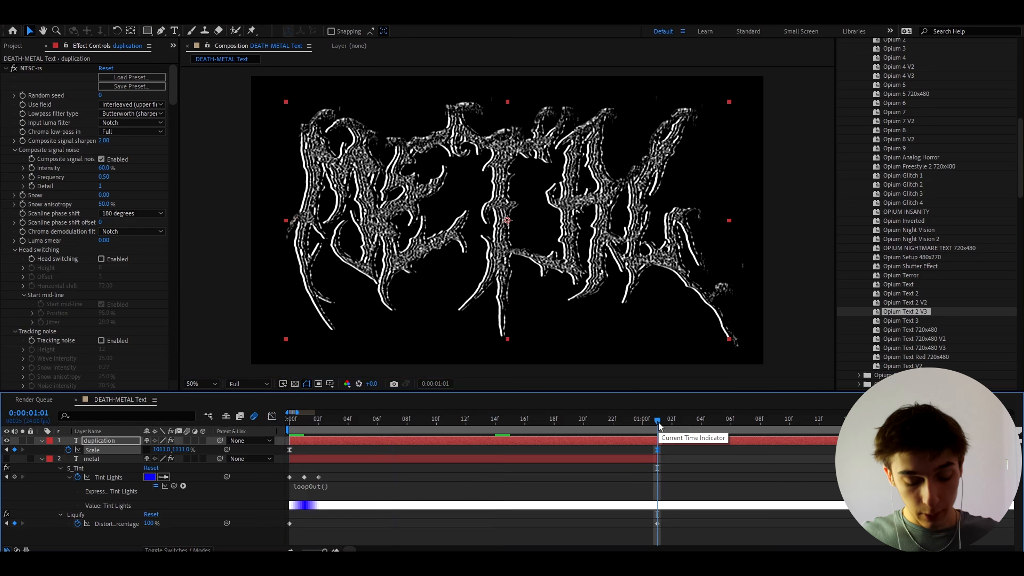
pyautogui.press('space')
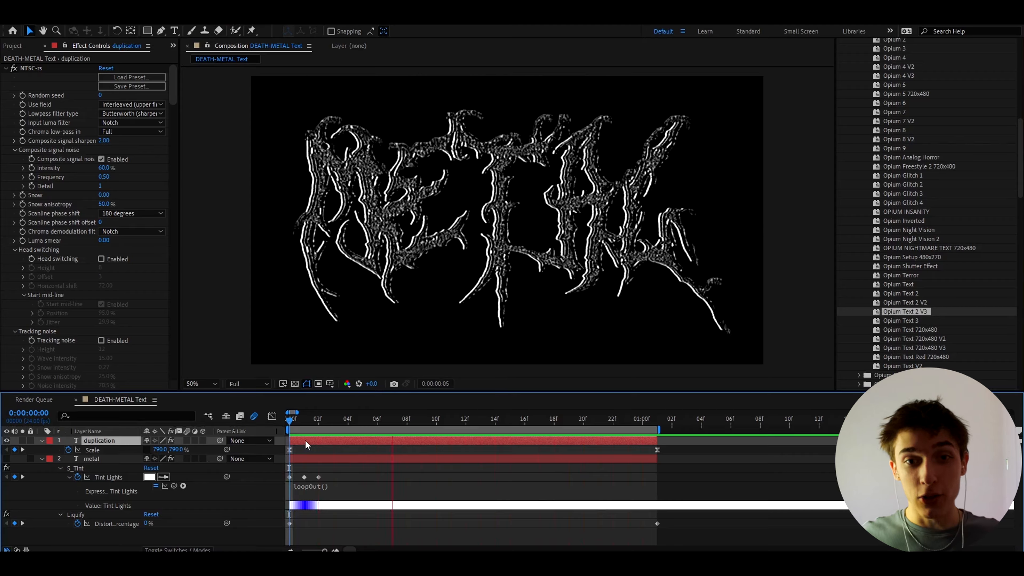
# - Replace the duplication layer's existing effects with the Opium Text 3 preset and preview it
pyautogui.click(26, 69)
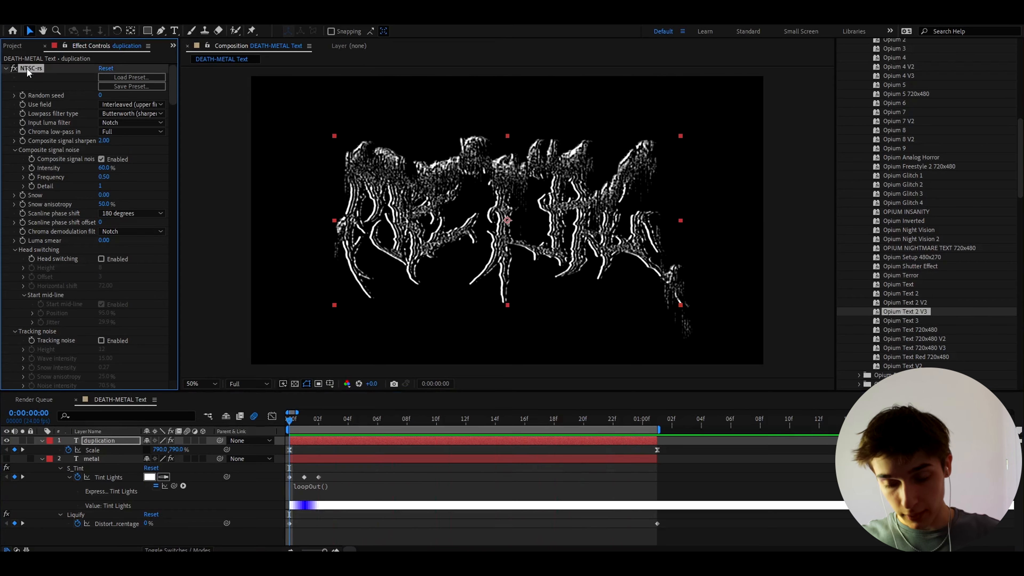
pyautogui.press('Delete')
pyautogui.moveTo(902, 322); pyautogui.dragTo(447, 440)
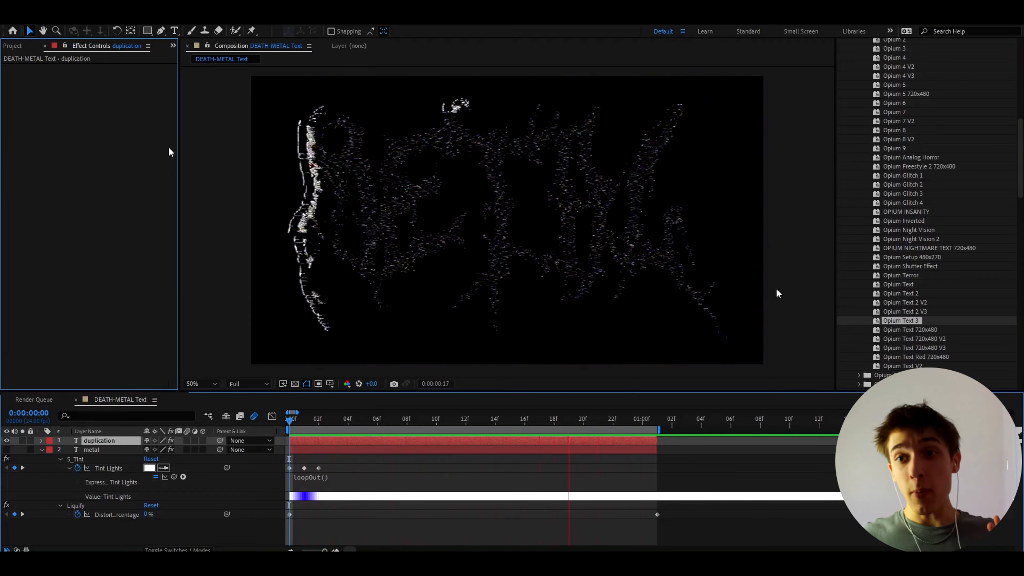
pyautogui.scroll(3, 930, 139)
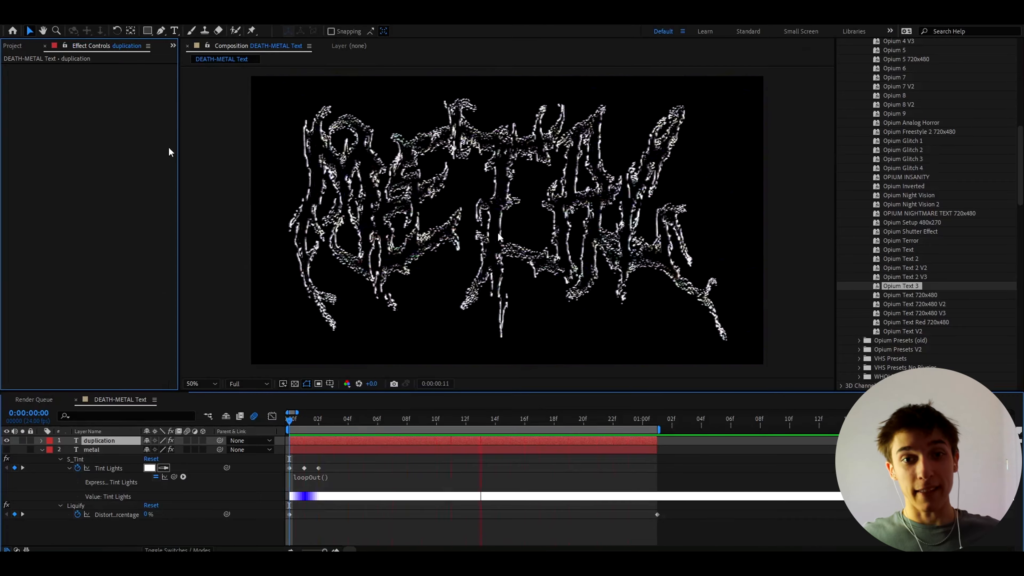
pyautogui.press('space')
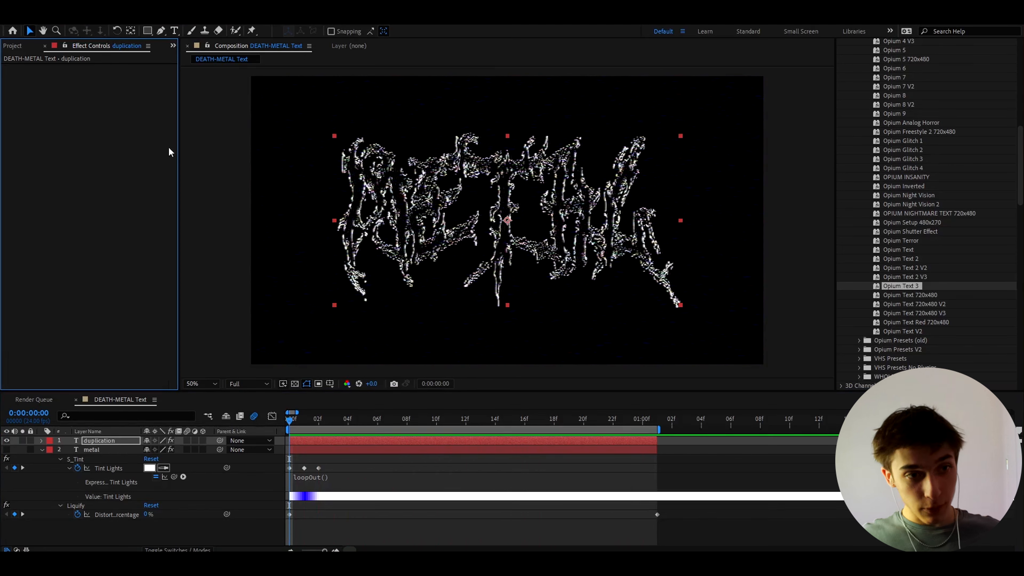
# - Replace the duplication layer's effects with the Opium Text 720x480 preset, disable its Transform 2 effect and preview the result
pyautogui.click(171, 440)
pyautogui.click(327, 445)
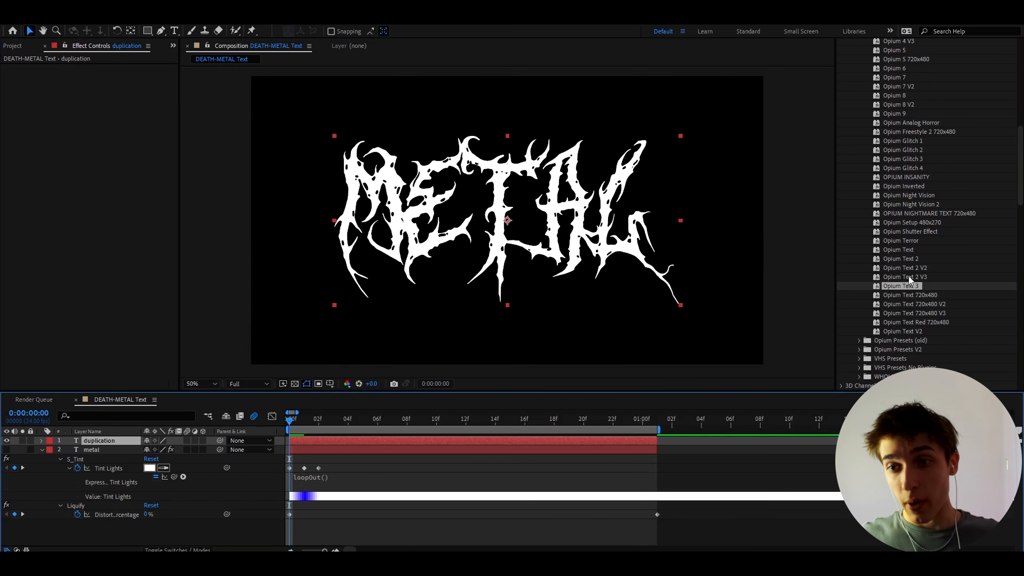
pyautogui.moveTo(907, 297); pyautogui.dragTo(297, 441)
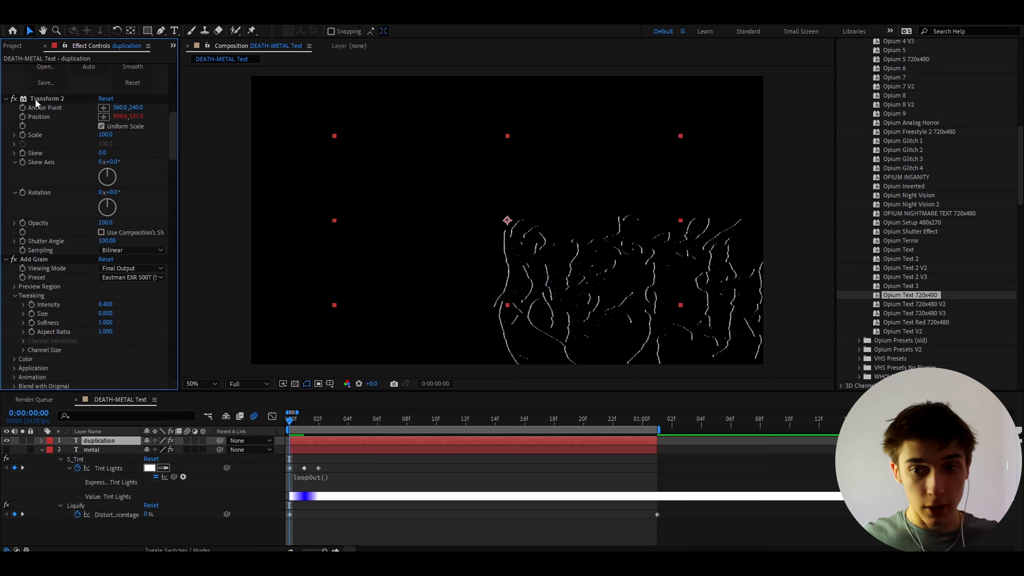
pyautogui.click(35, 99)
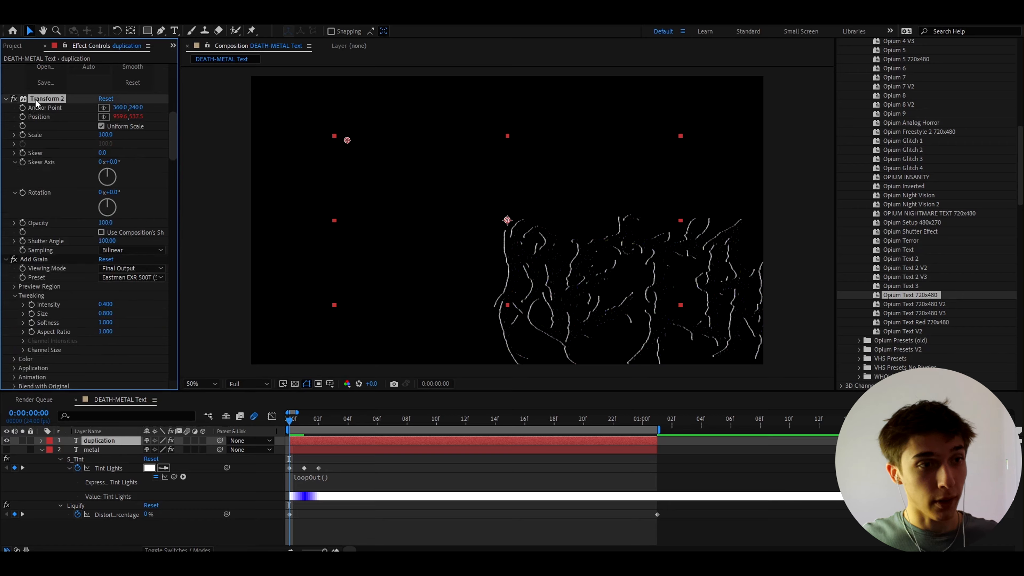
pyautogui.click(13, 99)
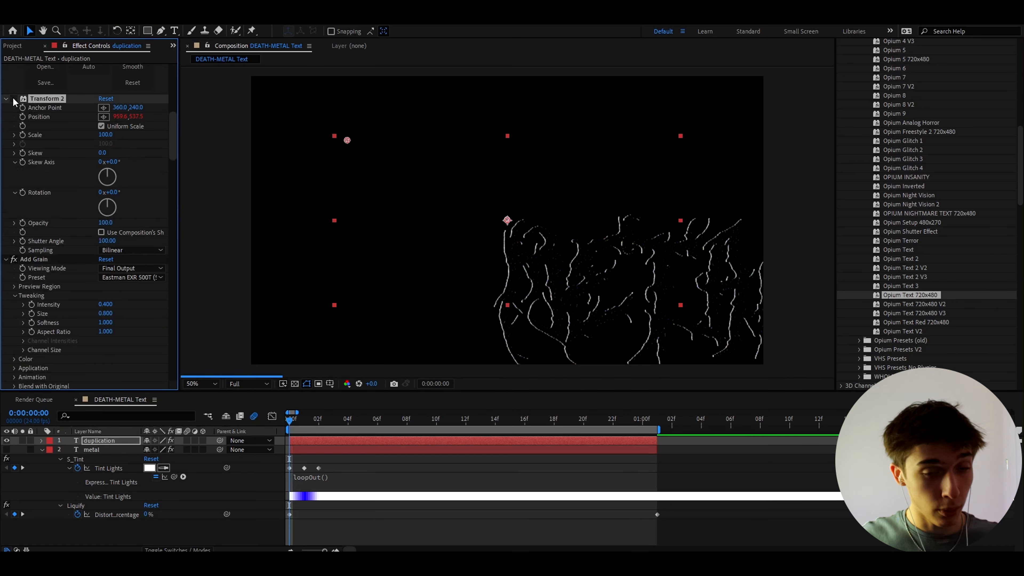
pyautogui.press('space')
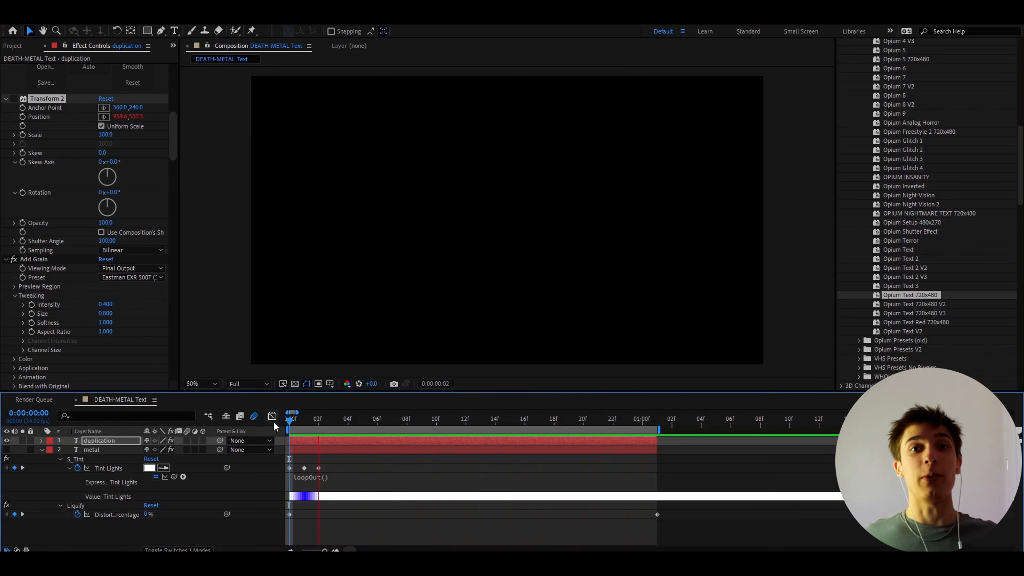
# - Hide the duplication layer, show and select the metal layer, and return to the first frame
pyautogui.click(102, 450)
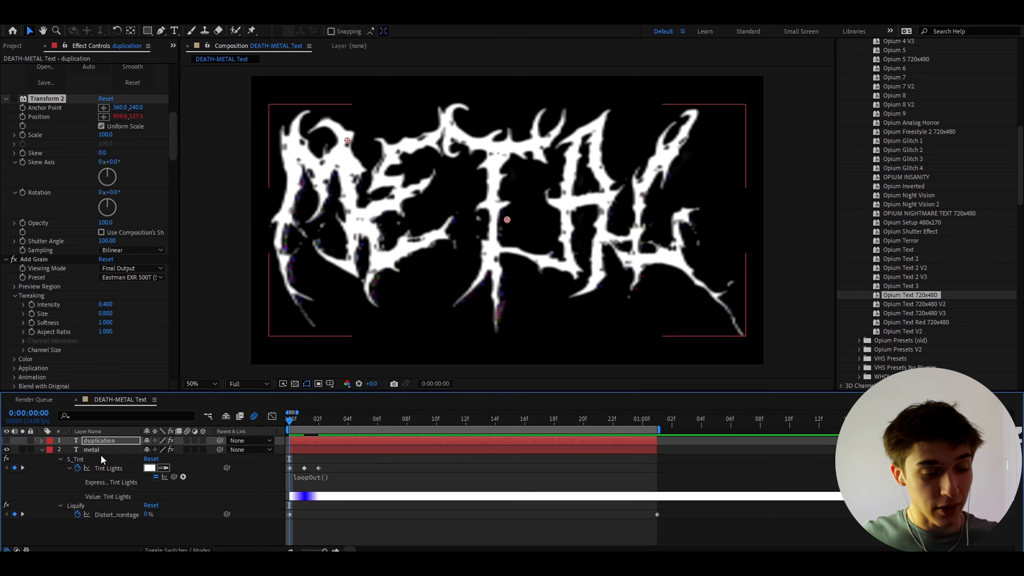
pyautogui.click(302, 419)
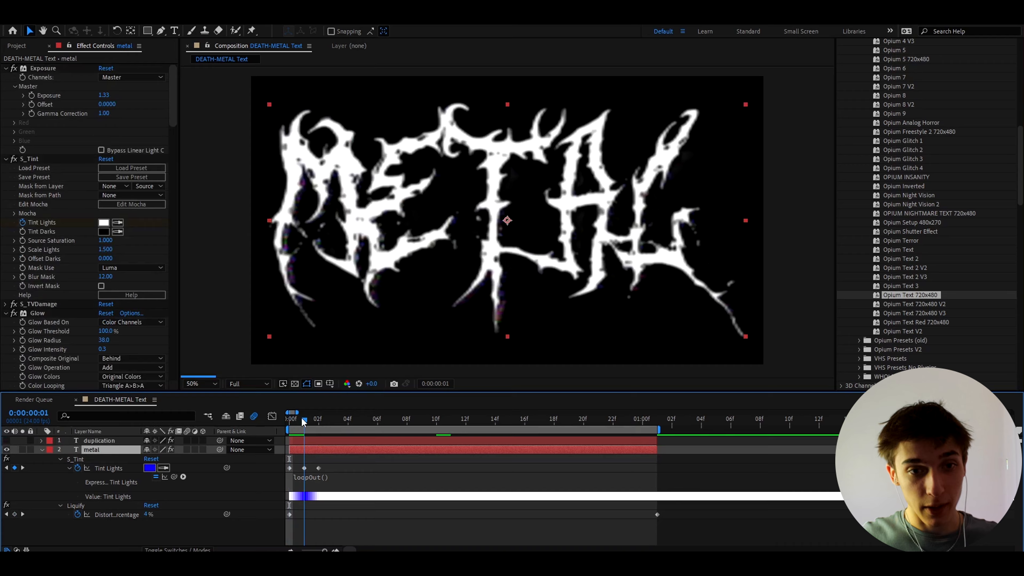
pyautogui.moveTo(301, 419); pyautogui.dragTo(277, 423)
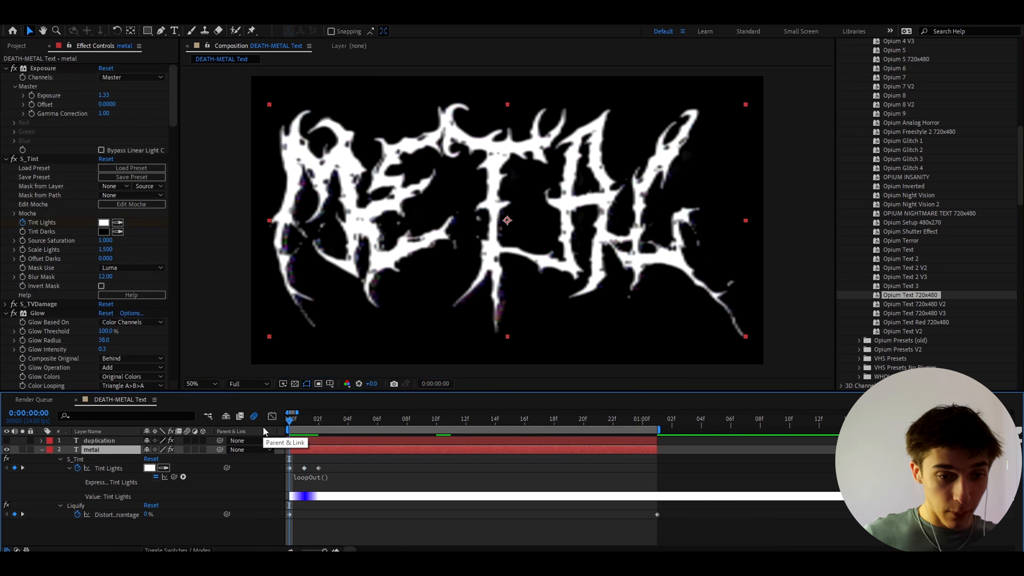
# - Add an adjustment layer above the metal layer and apply the TV Flicker Looped preset to it
pyautogui.hotkey('ctrl', 'alt', 'y')
pyautogui.scroll(10, 994, 104)
pyautogui.click(880, 106)
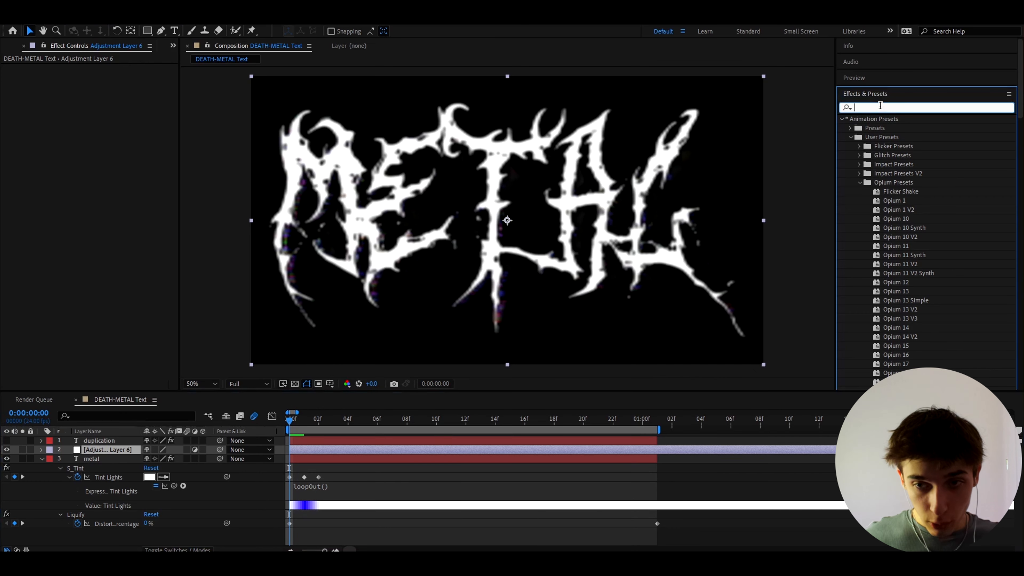
pyautogui.write('tv flic')
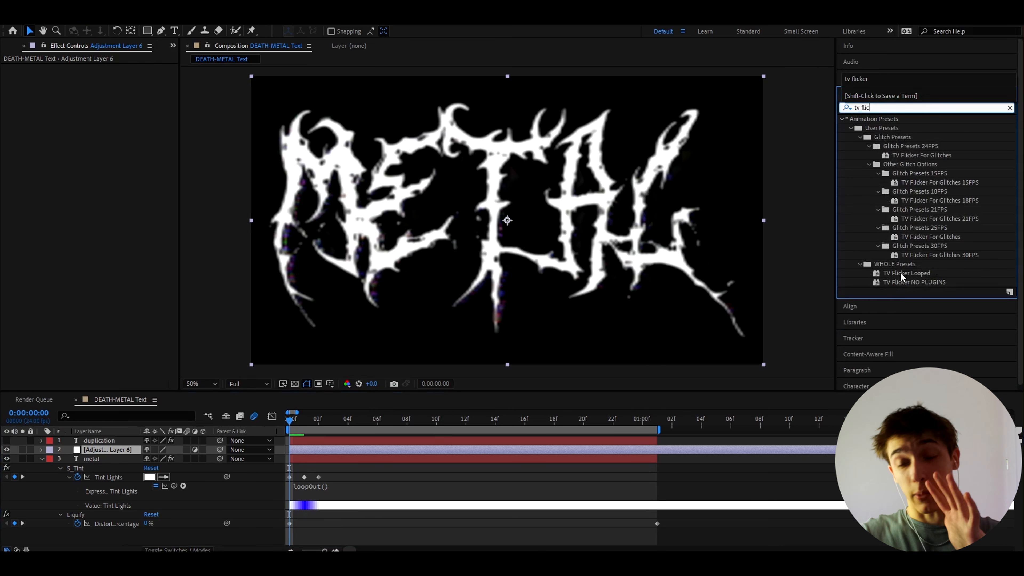
pyautogui.moveTo(903, 272); pyautogui.dragTo(295, 447)
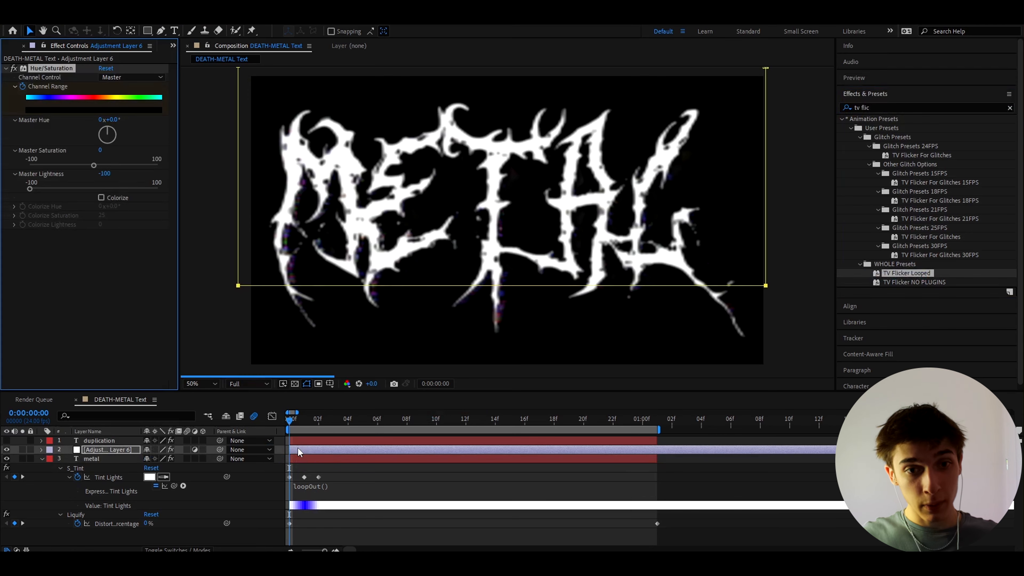
pyautogui.click(300, 458)
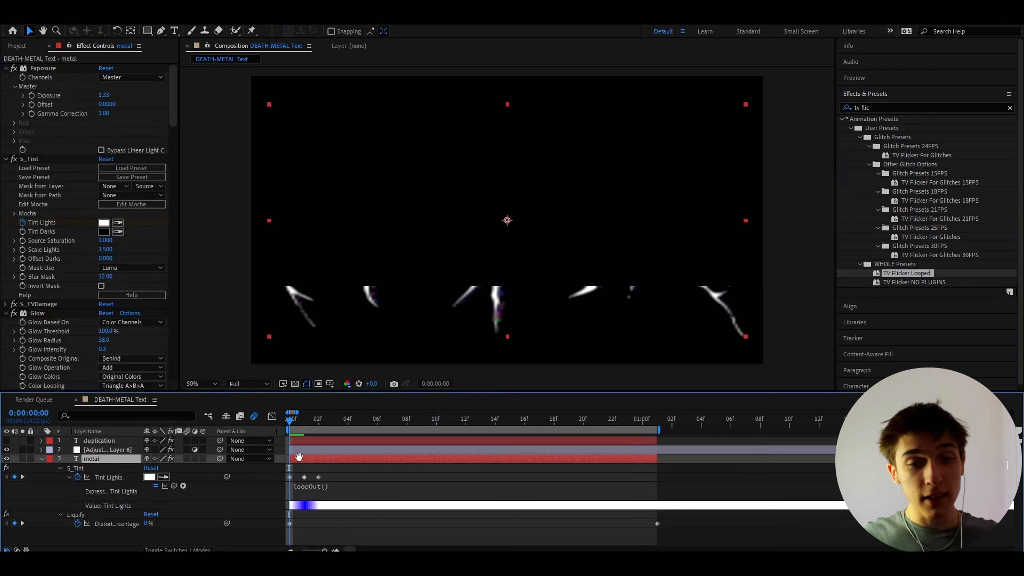